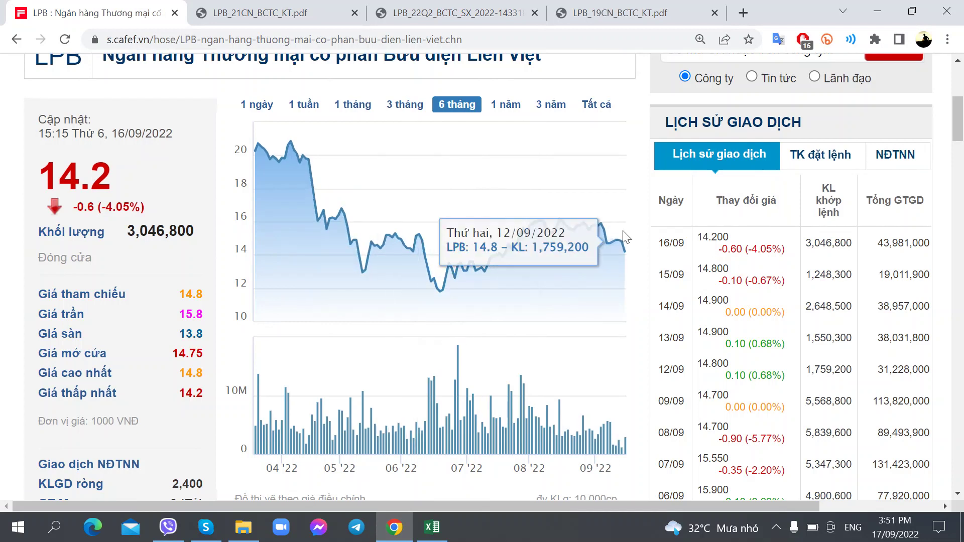
- Compare LPB's share price chart over the 1-day, 6-month, 1-year and 3-year ranges, ending on the 6-month range
click(268, 106)
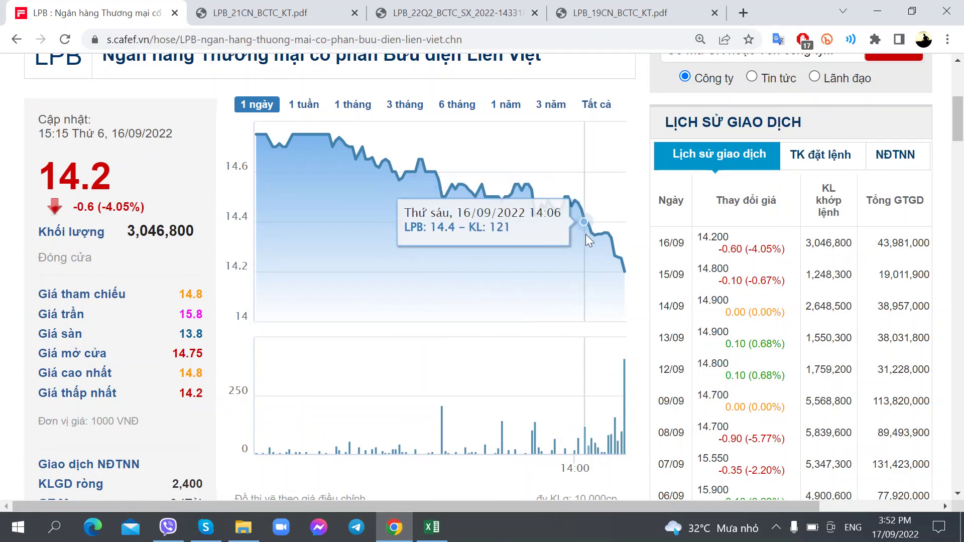
scroll(585, 236, down, 4)
scroll(461, 164, up, 6)
click(458, 179)
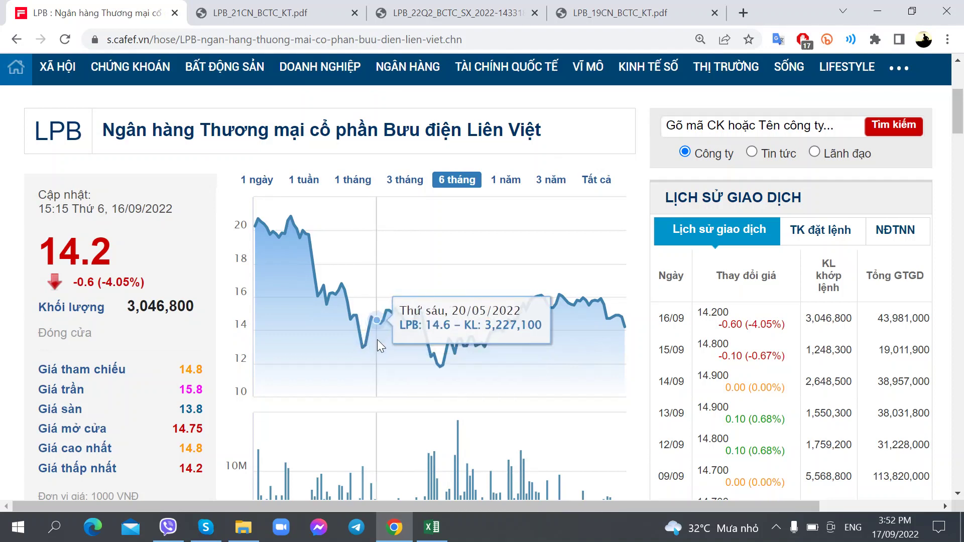
click(502, 181)
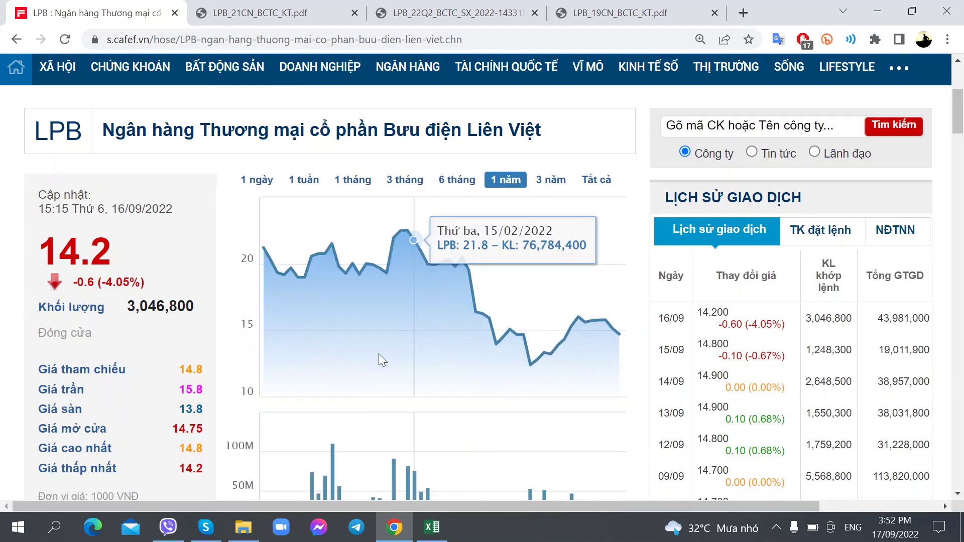
click(551, 180)
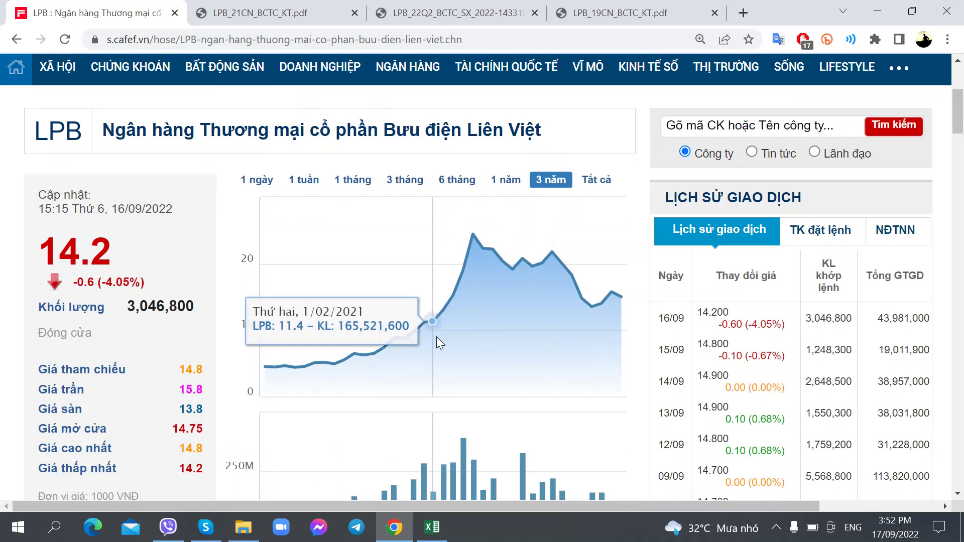
click(503, 185)
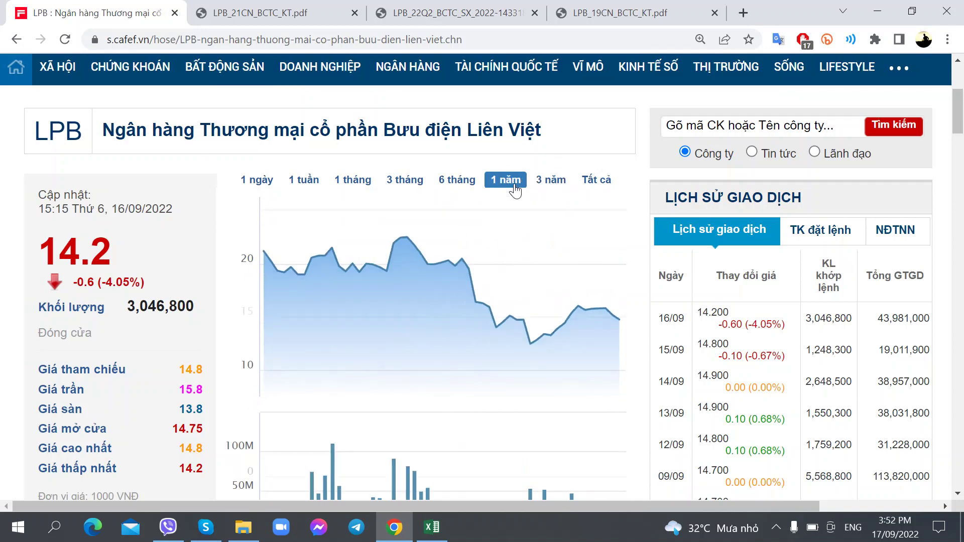
click(455, 181)
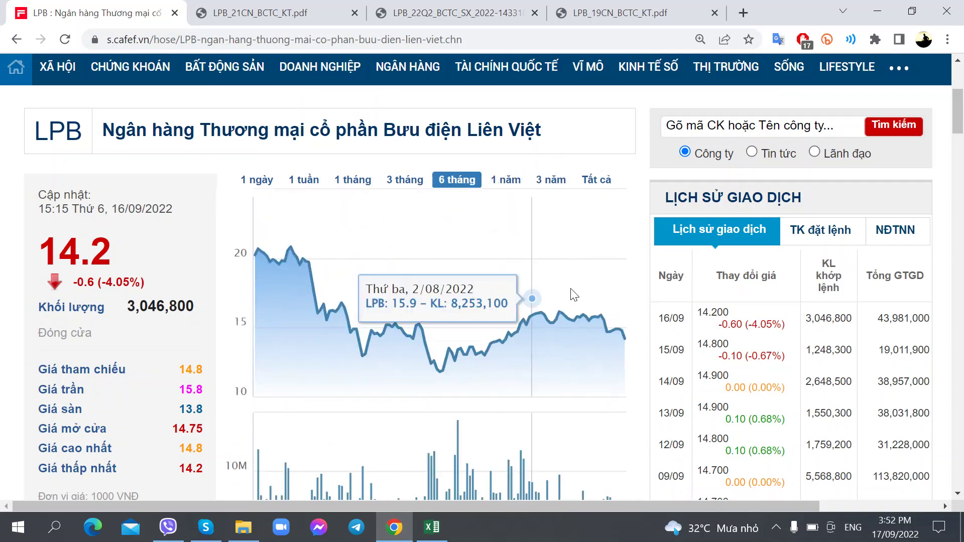
- Open LPB's full trading history and review the daily prices and matched volumes for August and September 2022
scroll(628, 301, down, 7)
scroll(660, 308, up, 4)
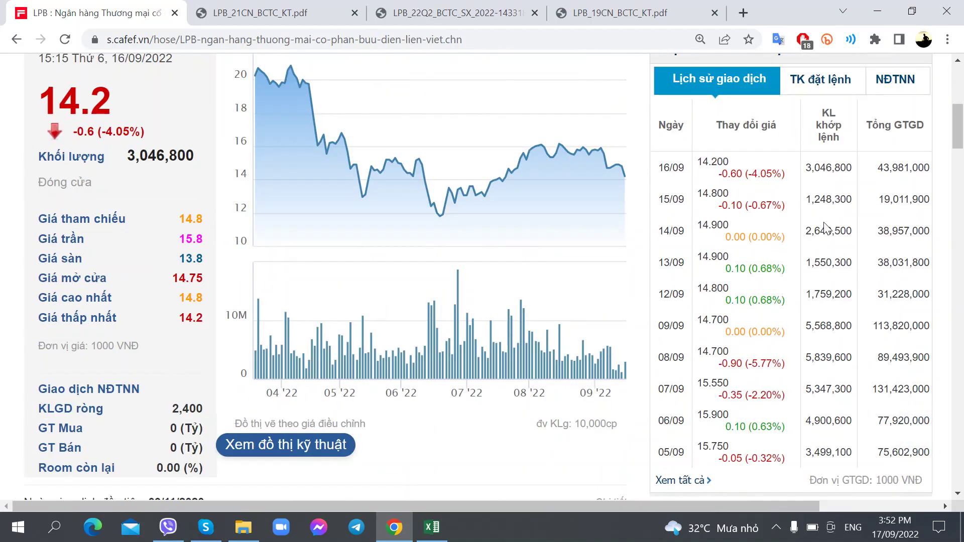
scroll(693, 416, down, 2)
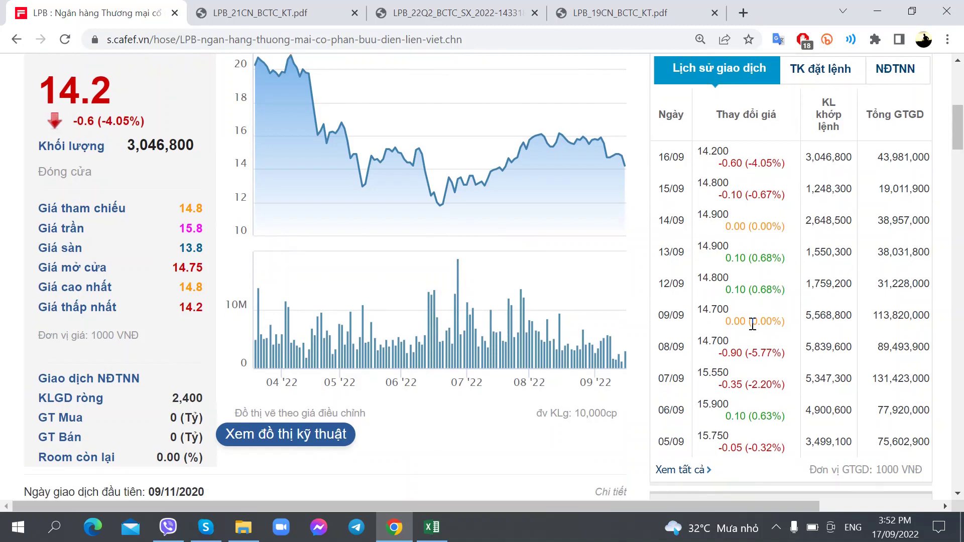
click(693, 413)
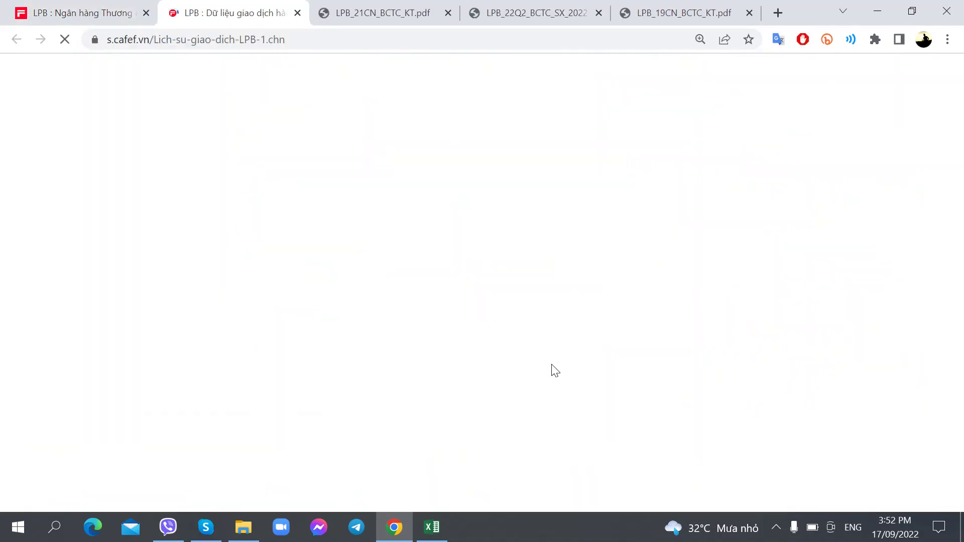
scroll(536, 366, down, 10)
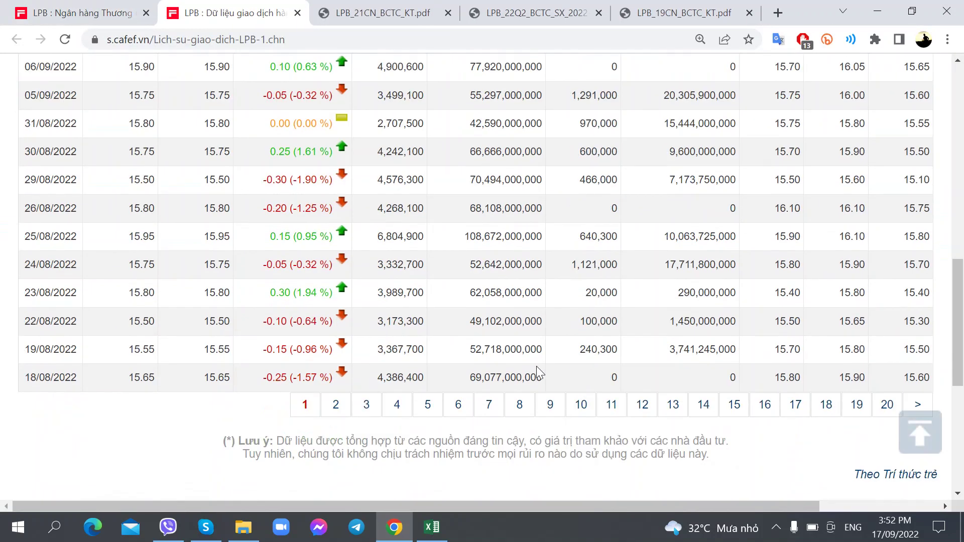
scroll(536, 367, up, 4)
scroll(392, 351, up, 2)
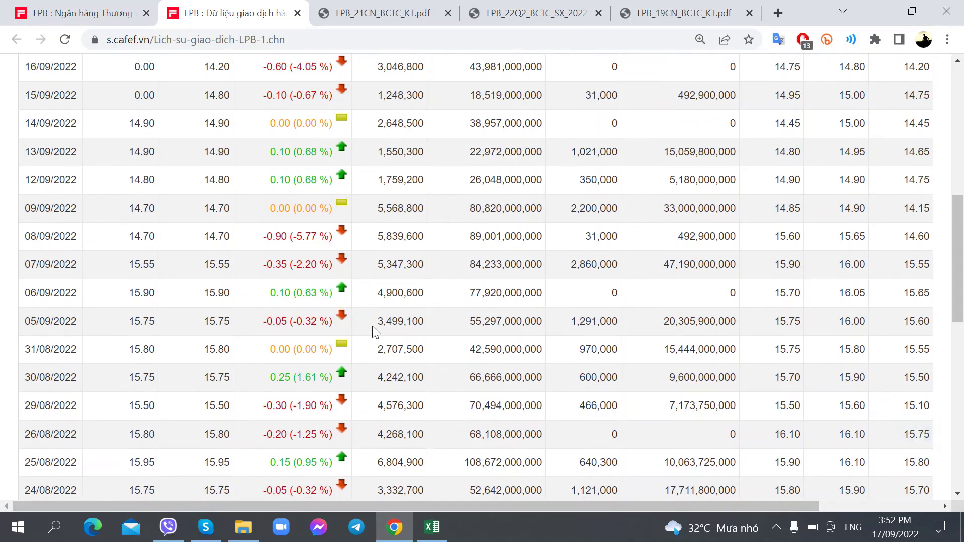
scroll(372, 327, up, 2)
scroll(376, 307, down, 5)
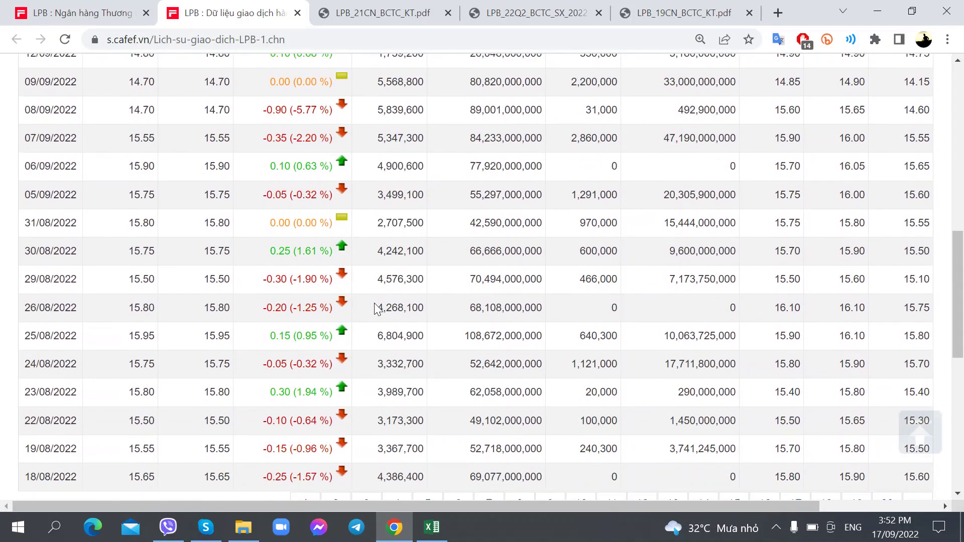
scroll(370, 196, up, 6)
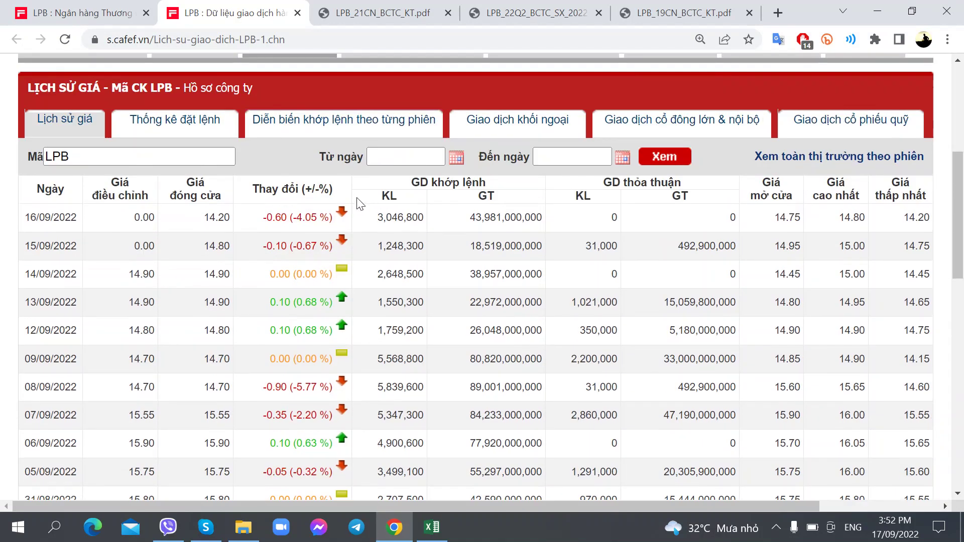
- Show LPB's foreign investor transactions (Giao dịch khối ngoại) and review the daily buying, selling and remaining room
click(514, 124)
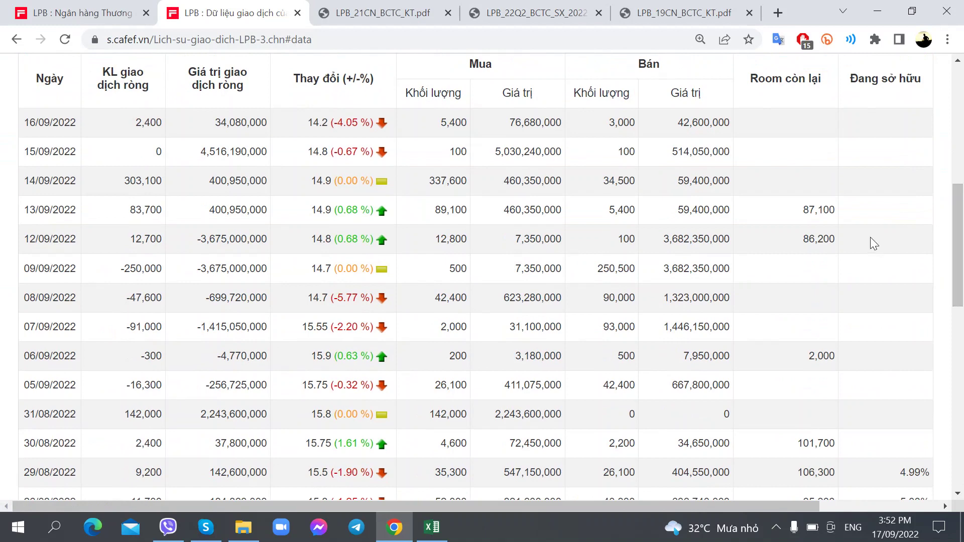
scroll(869, 237, down, 4)
scroll(409, 233, up, 4)
scroll(556, 390, down, 5)
scroll(555, 391, up, 6)
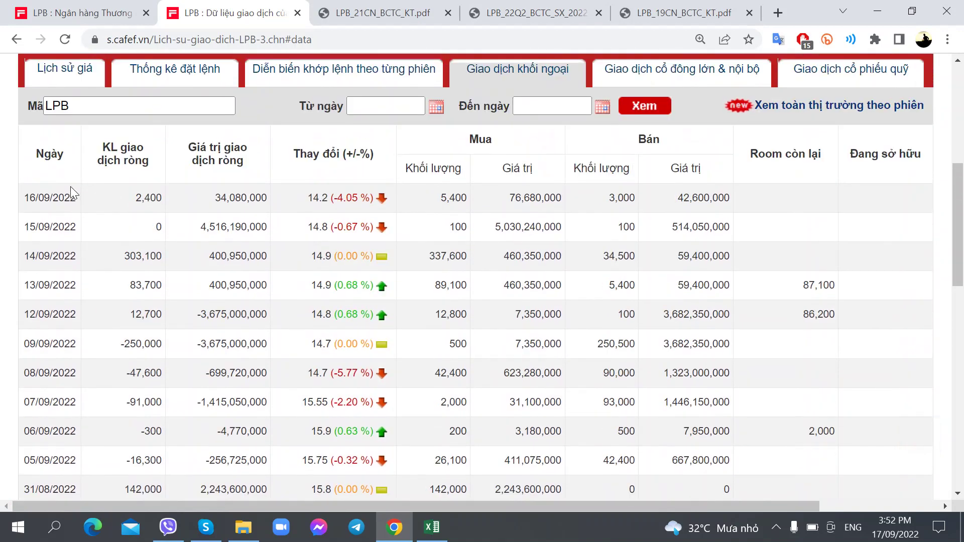
- Return to the LPB company overview page and check its valuation figures and related news
click(64, 21)
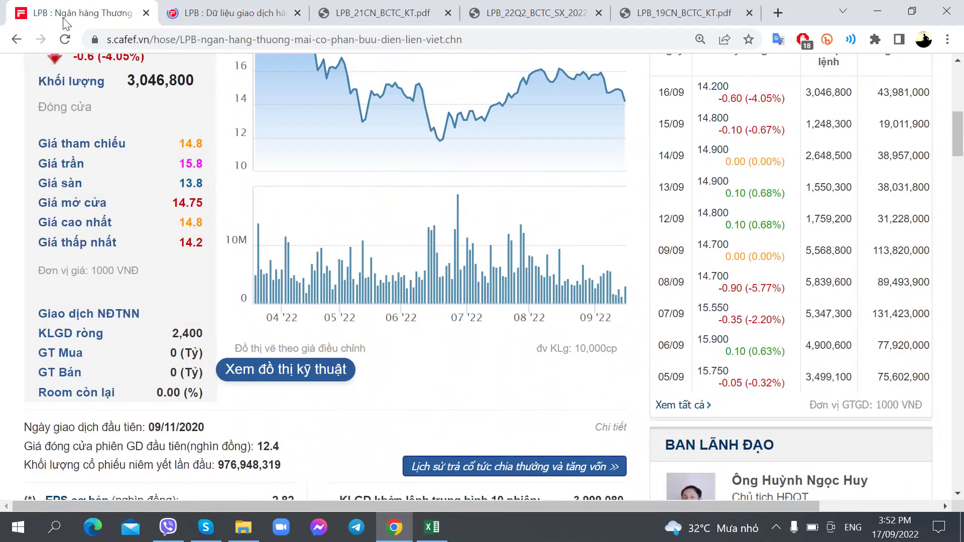
scroll(226, 302, down, 9)
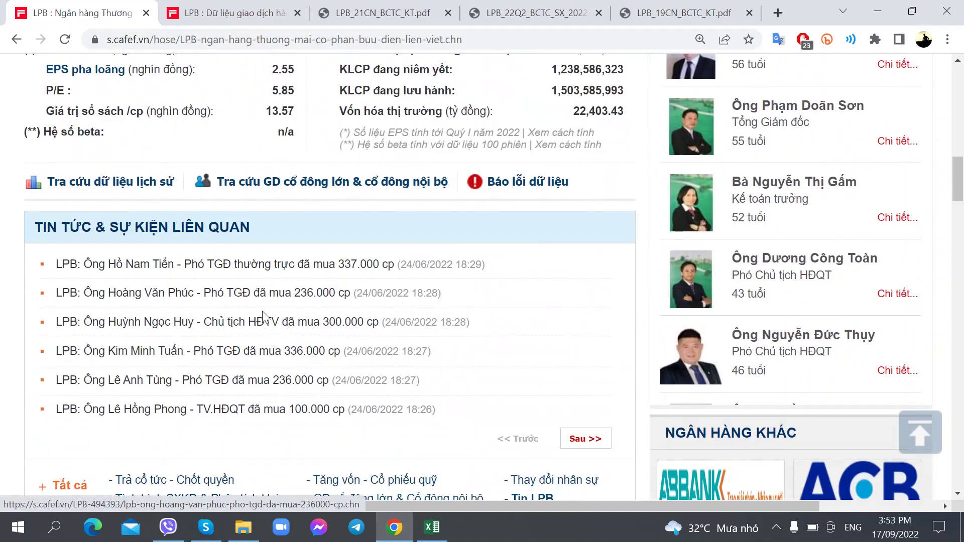
- Switch to the LPB workbook in Excel and review the financial report notes and the balance sheet table beneath them
click(432, 528)
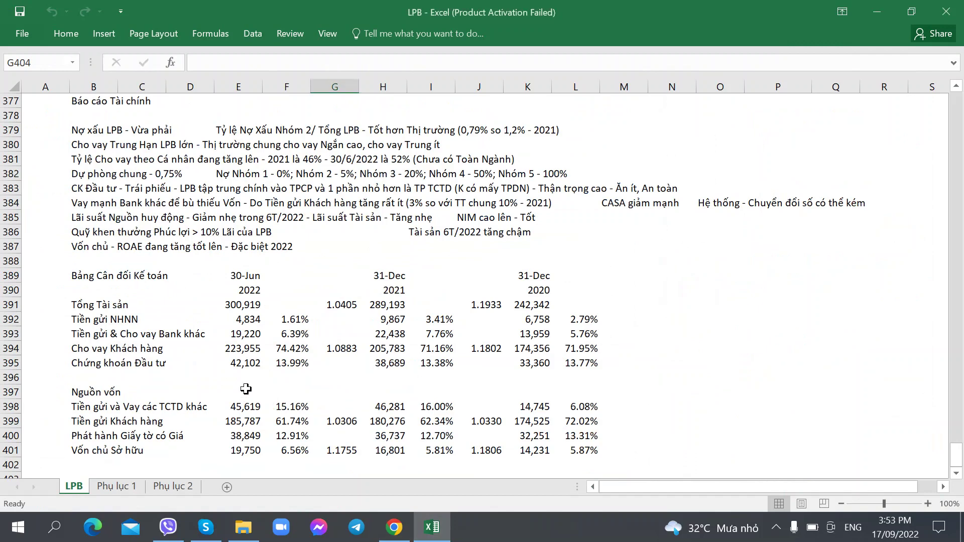
click(246, 392)
scroll(245, 391, down, 2)
click(92, 386)
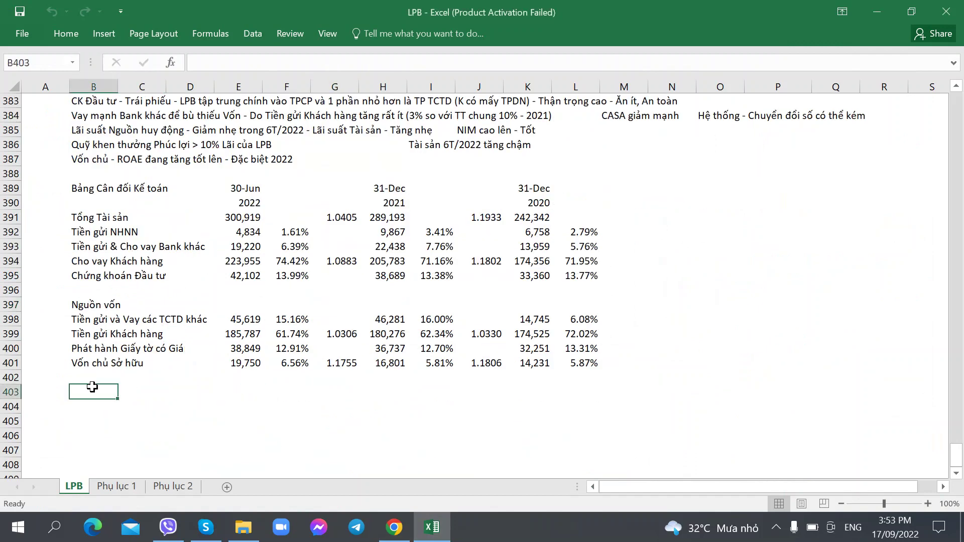
scroll(213, 370, up, 2)
scroll(214, 370, down, 2)
scroll(213, 370, up, 2)
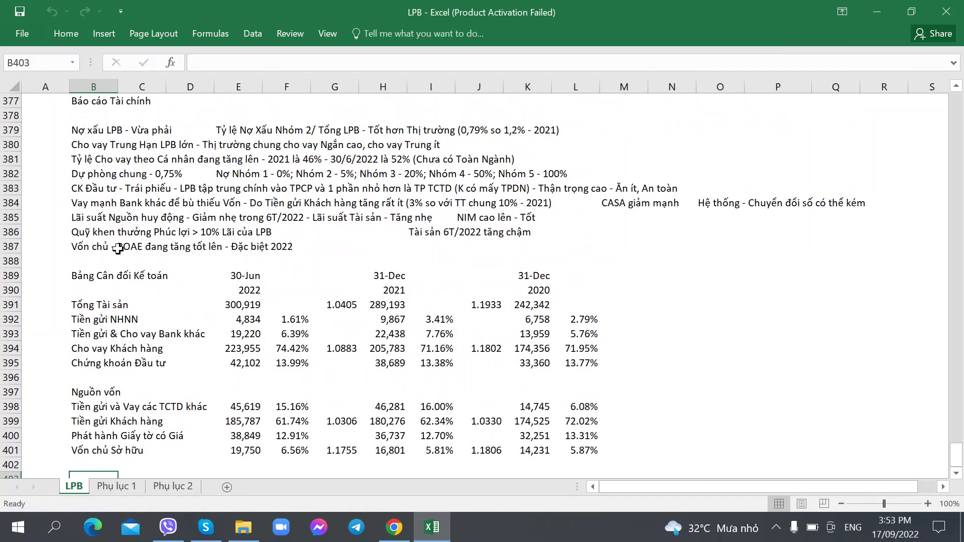
scroll(117, 249, up, 1)
scroll(118, 251, down, 2)
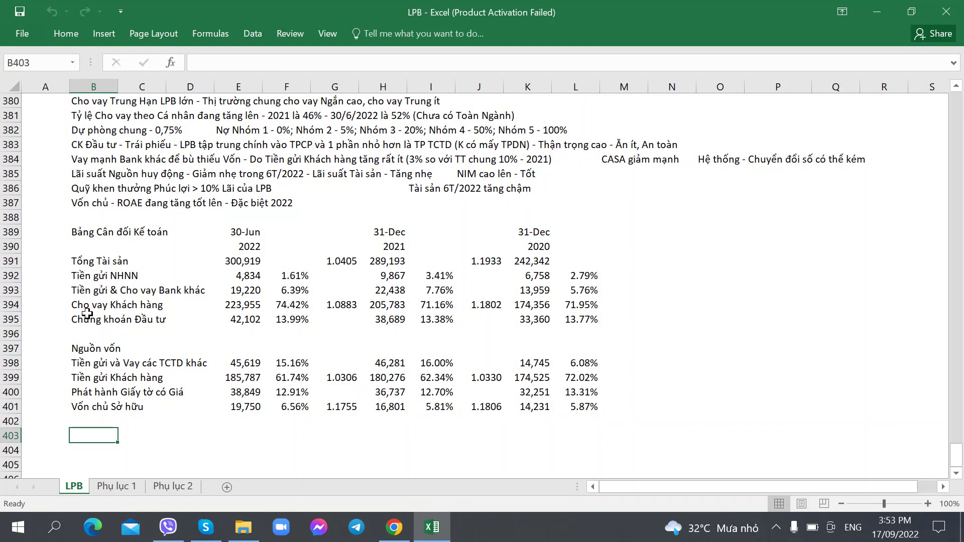
scroll(87, 314, up, 3)
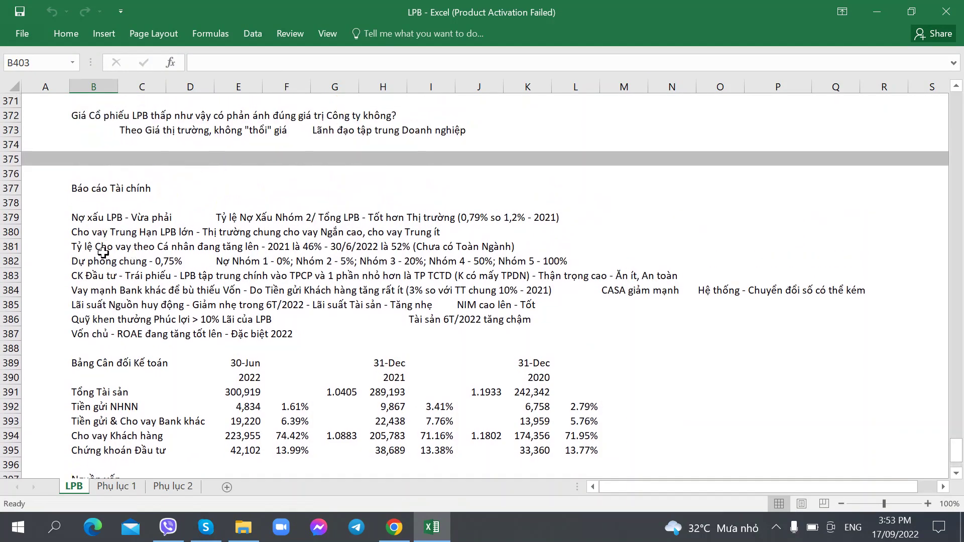
- Check the notes on owner's equity and slow asset growth in the first half of 2022 against the balance sheet
click(94, 336)
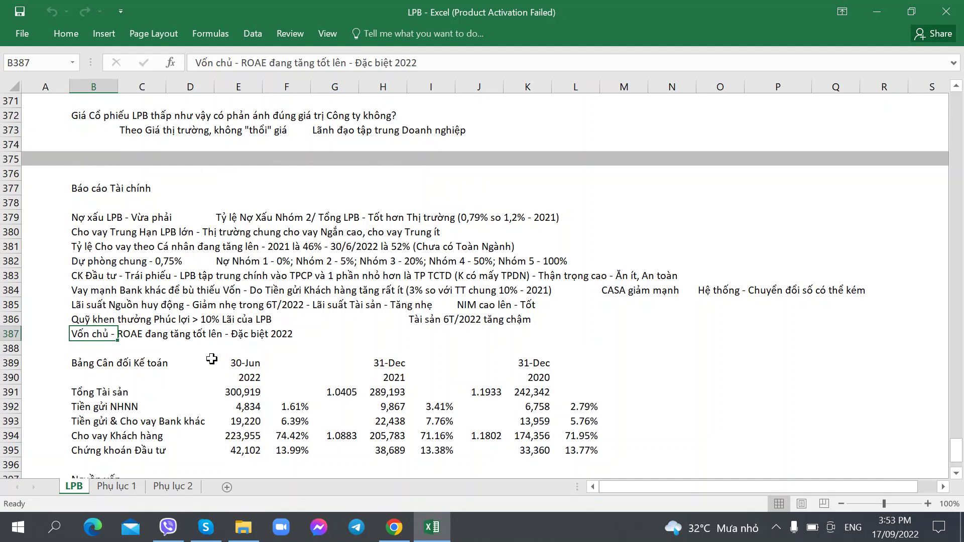
click(442, 321)
scroll(367, 370, down, 1)
scroll(367, 370, down, 1)
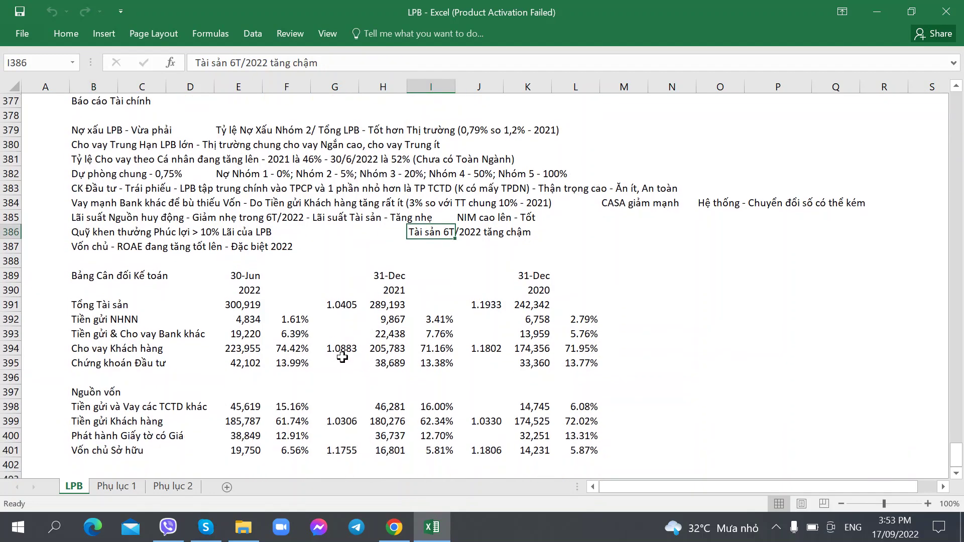
scroll(342, 357, down, 2)
scroll(342, 357, up, 1)
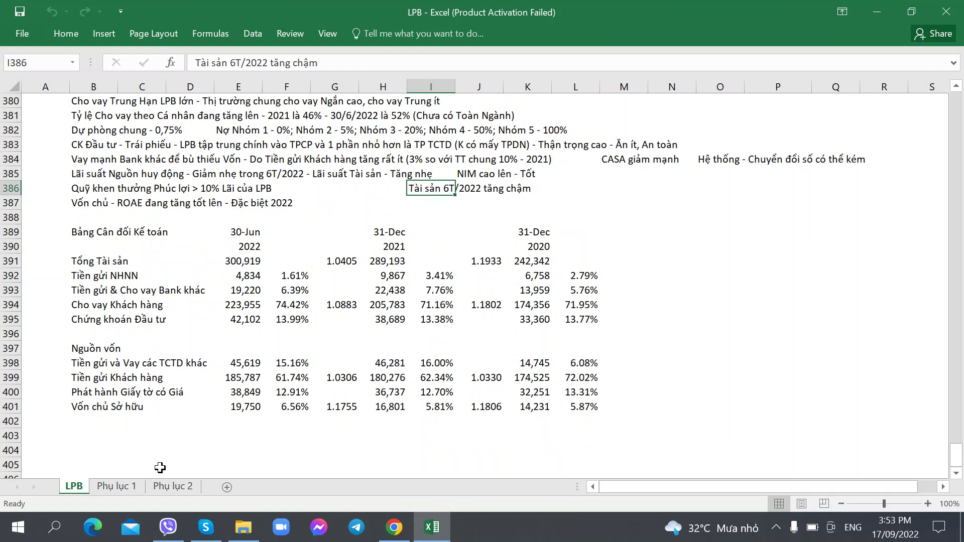
- Open the Phụ lục 2 sheet and go across the bank statistics to the customer deposit and valuable paper columns
click(171, 487)
click(659, 356)
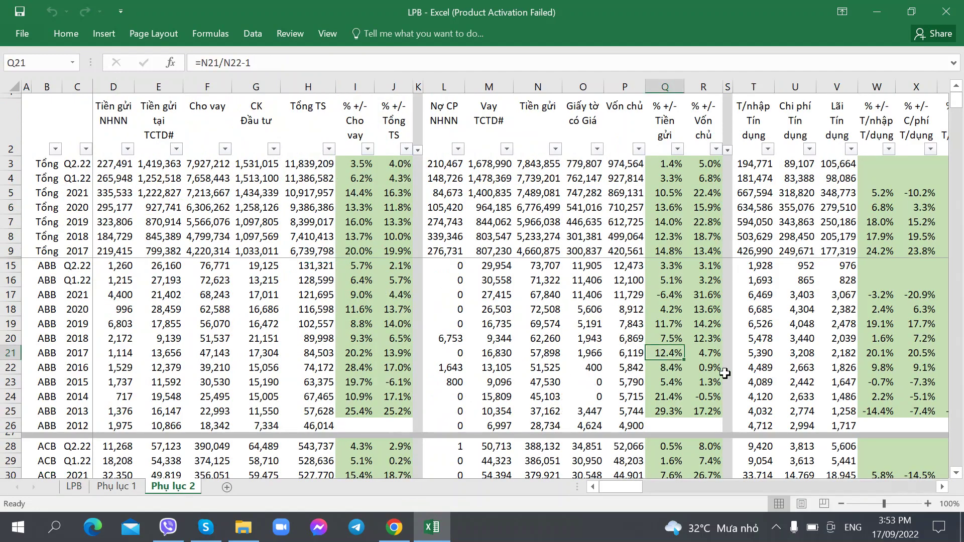
key(Right)
key(Right)
key(Right)
key(Right)
key(Right)
key(Right)
key(Right)
key(Right)
key(Right)
key(Right)
key(Right)
key(Right)
key(Right)
key(Right)
key(Right)
key(Right)
key(Right)
key(Right)
key(Right)
key(Right)
key(Right)
key(Right)
key(Right)
key(Right)
key(Right)
key(Right)
key(Right)
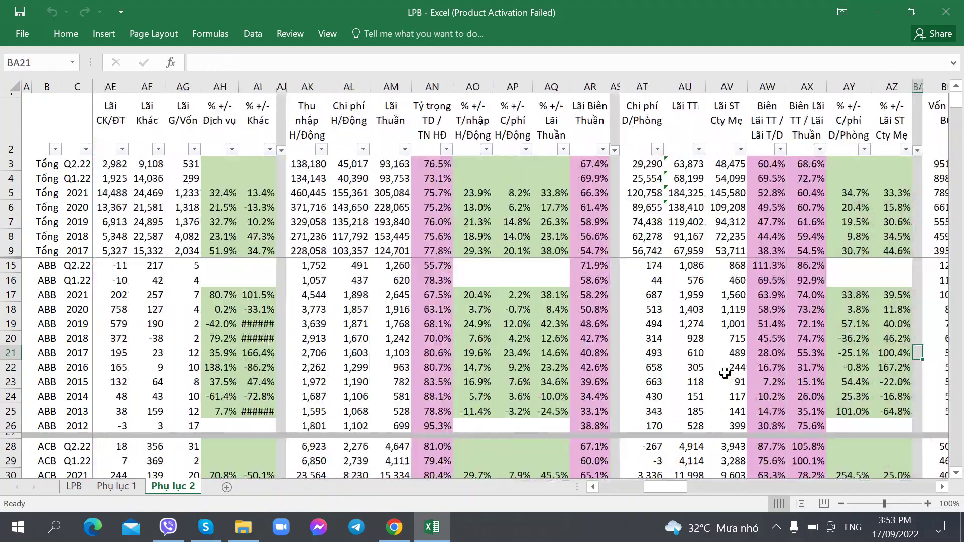
key(Right)
key(Right)
key(Right)
key(Right)
key(Right)
key(Right)
key(Right)
key(Right)
key(Right)
key(Right)
key(Right)
key(Right)
key(Right)
key(Right)
key(Right)
key(Right)
key(Right)
key(Right)
key(Right)
key(Right)
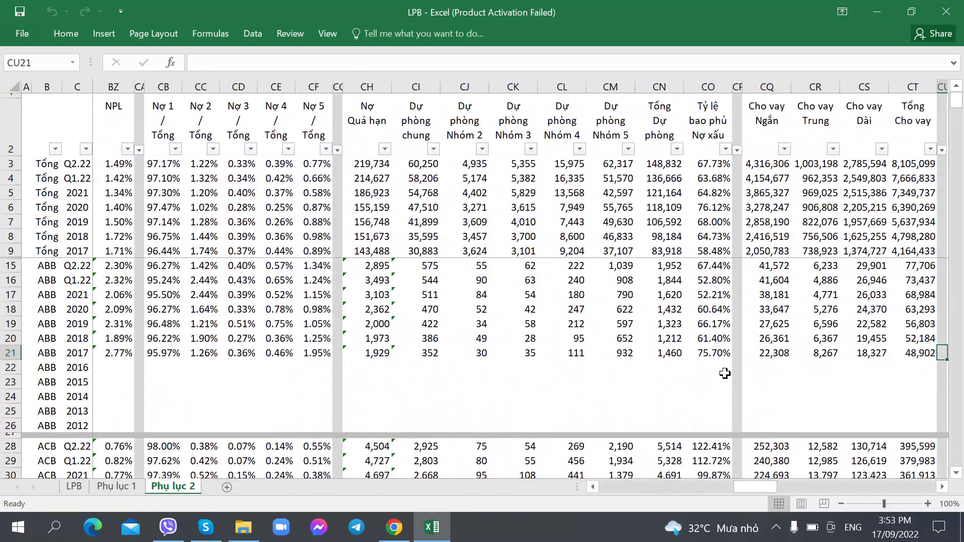
key(Right)
key(Right)
key(Right)
key(Right)
key(Right)
key(Right)
key(Right)
key(Right)
key(Right)
key(Right)
key(Right)
key(Right)
key(Right)
key(Right)
key(Right)
key(Right)
key(Right)
key(Right)
key(Right)
key(Right)
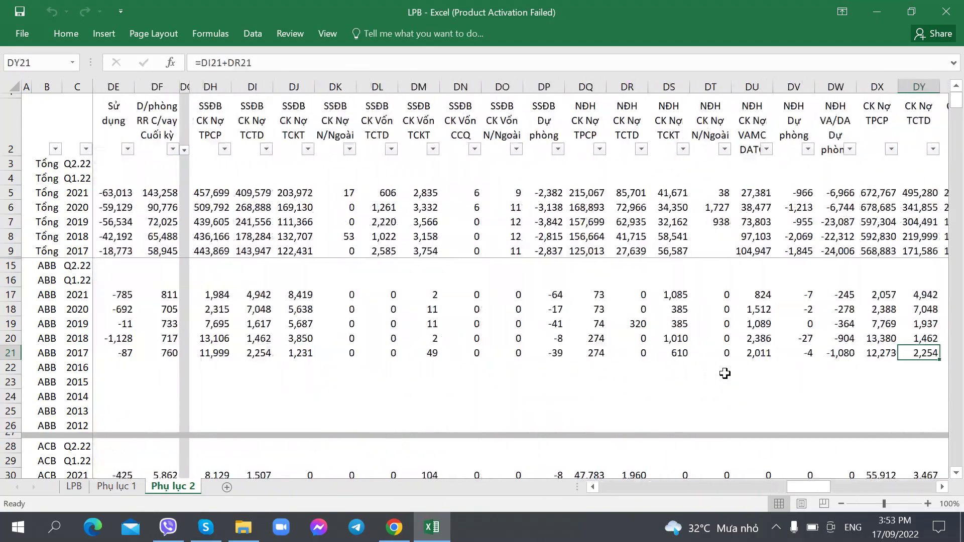
key(Right)
key(Right)
key(Right)
key(Right)
key(Right)
key(Right)
key(Right)
key(Right)
key(Right)
key(Right)
key(Right)
key(Right)
key(Right)
key(Right)
key(Right)
key(Right)
key(Right)
key(Right)
key(Right)
key(Right)
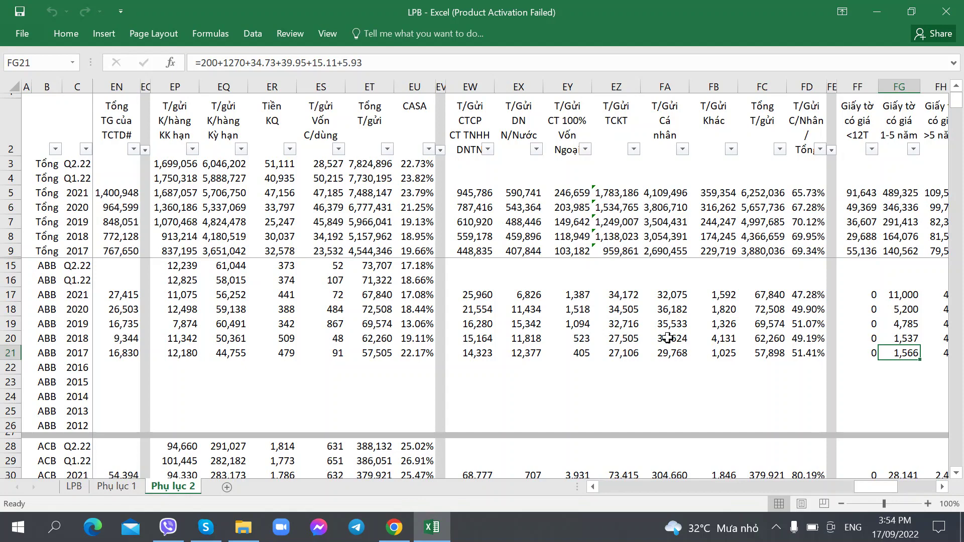
- Examine deposits by customer type for ACB, BAB and BID, then the 2017 totals for overall and individual deposits
scroll(665, 337, down, 6)
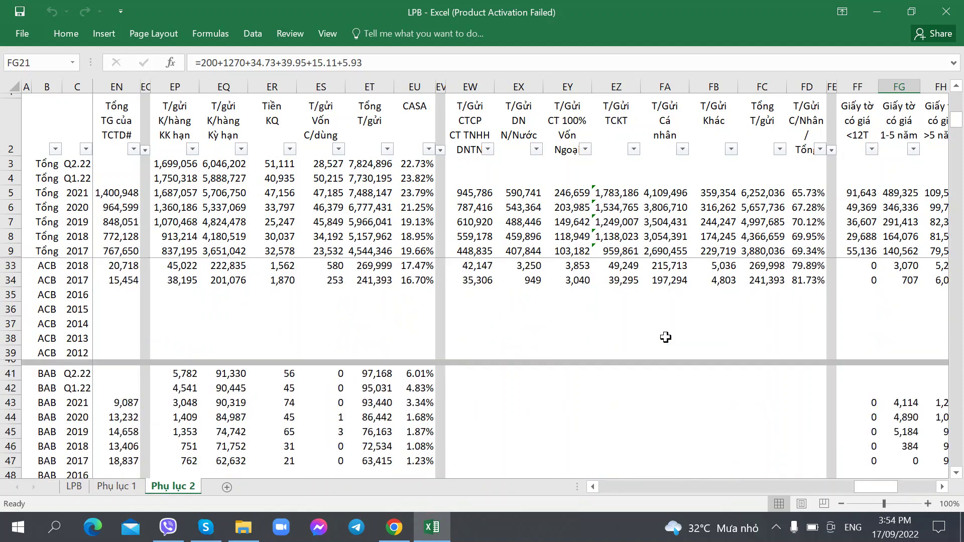
scroll(665, 338, up, 2)
scroll(666, 337, down, 3)
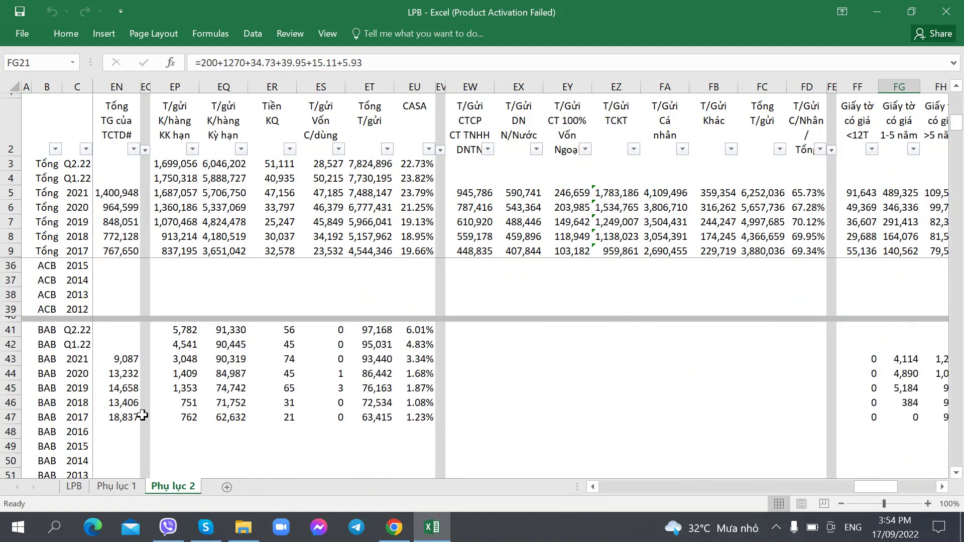
click(525, 374)
scroll(525, 374, up, 1)
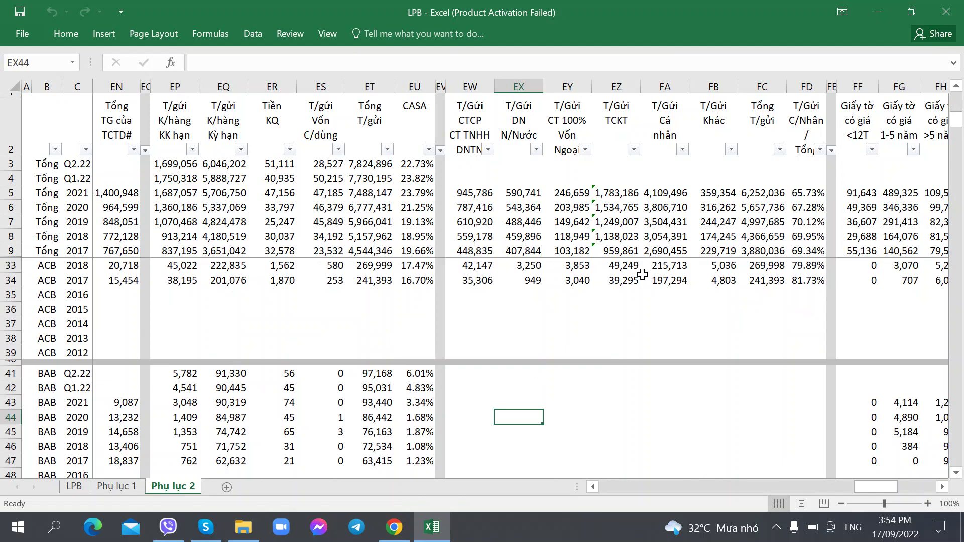
scroll(592, 352, down, 5)
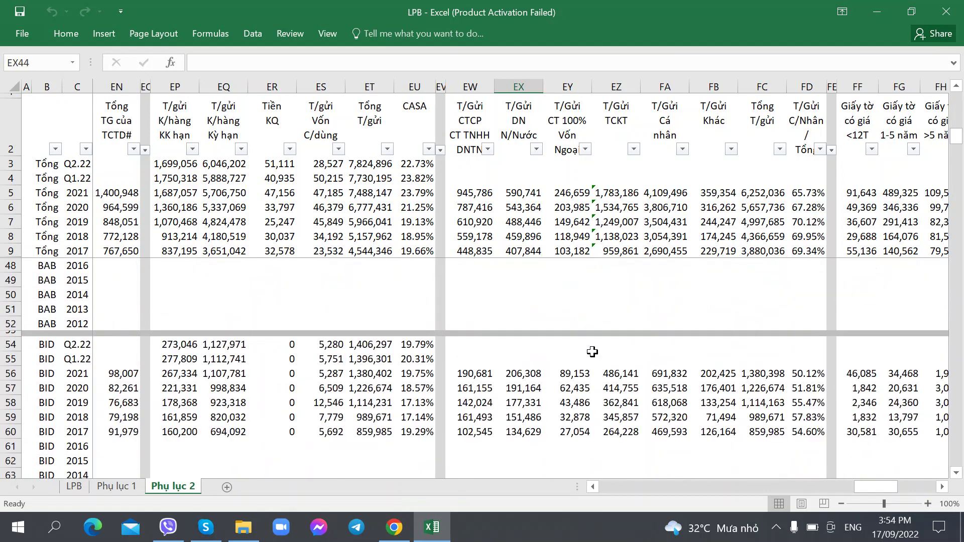
scroll(593, 352, up, 3)
click(798, 250)
click(663, 248)
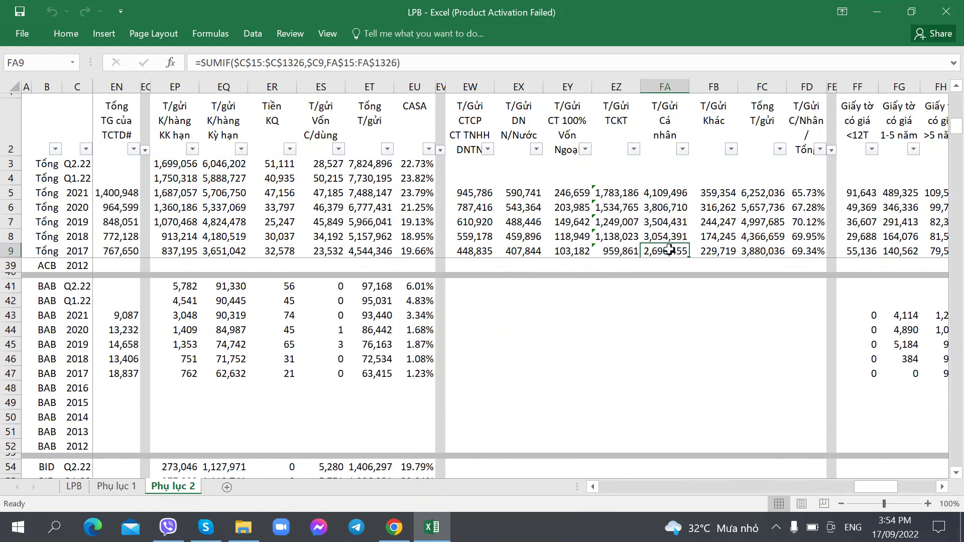
- Compare the sector's individual deposit share for 2017 and 2021, and check total individual deposits for 2020
click(797, 195)
click(798, 246)
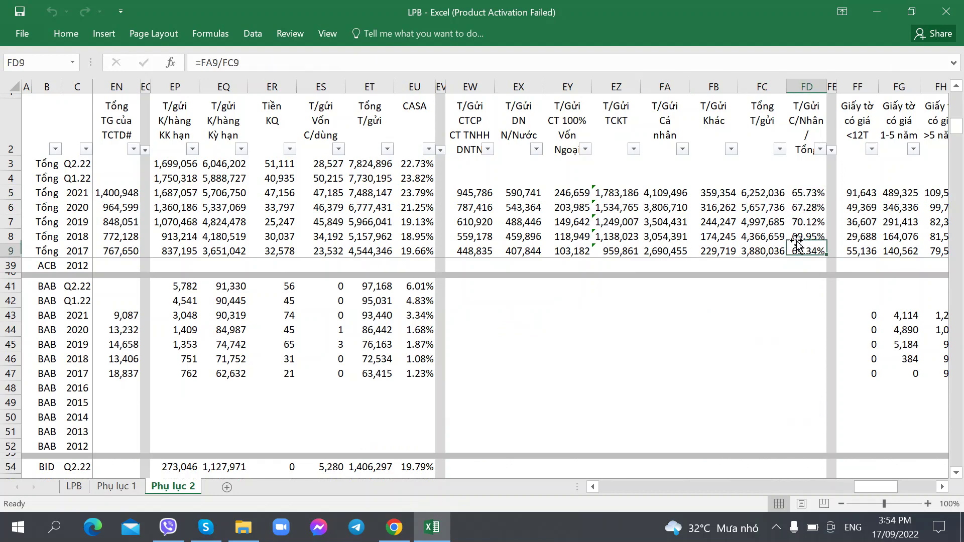
click(786, 195)
click(799, 195)
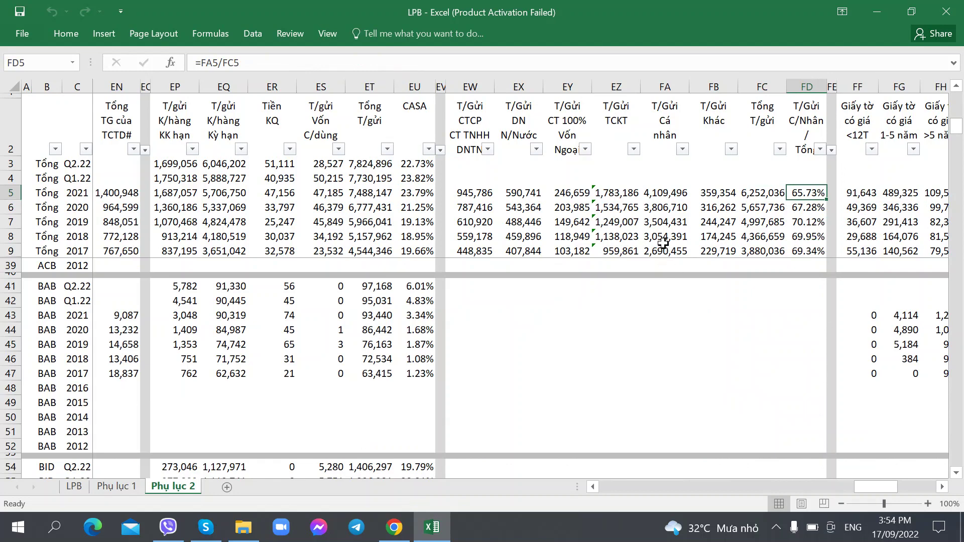
click(664, 207)
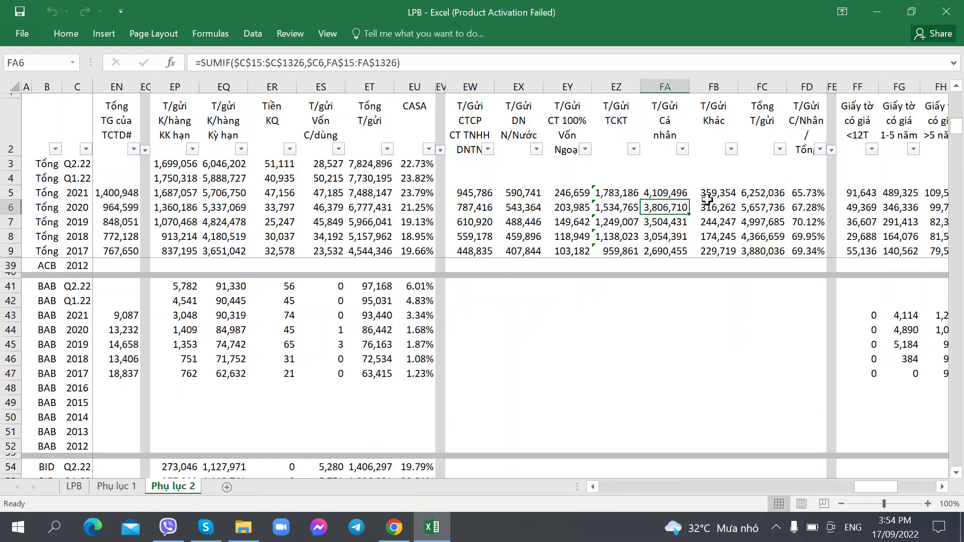
- Compare BID's 2020 deposits from state-owned enterprises with its deposits from other customers
scroll(540, 325, down, 4)
scroll(541, 326, up, 12)
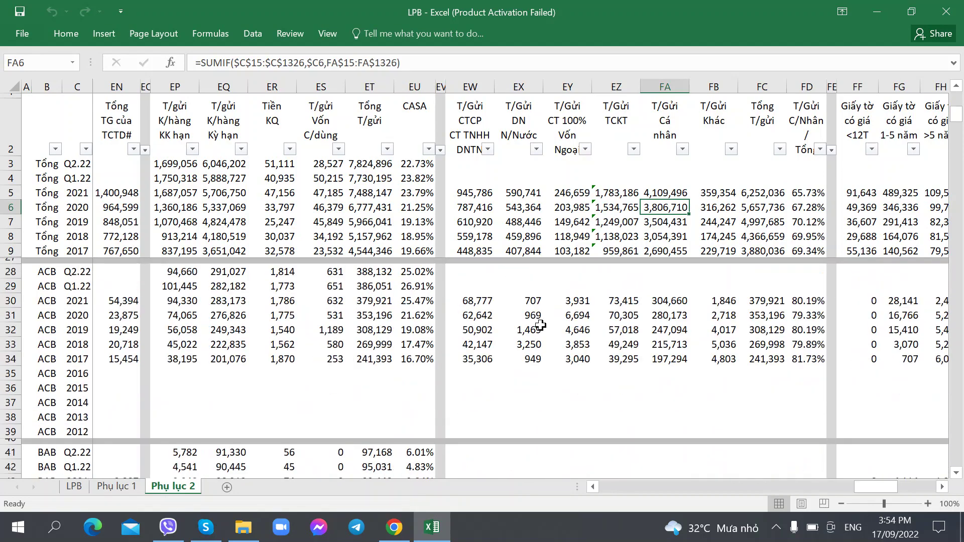
scroll(540, 325, down, 12)
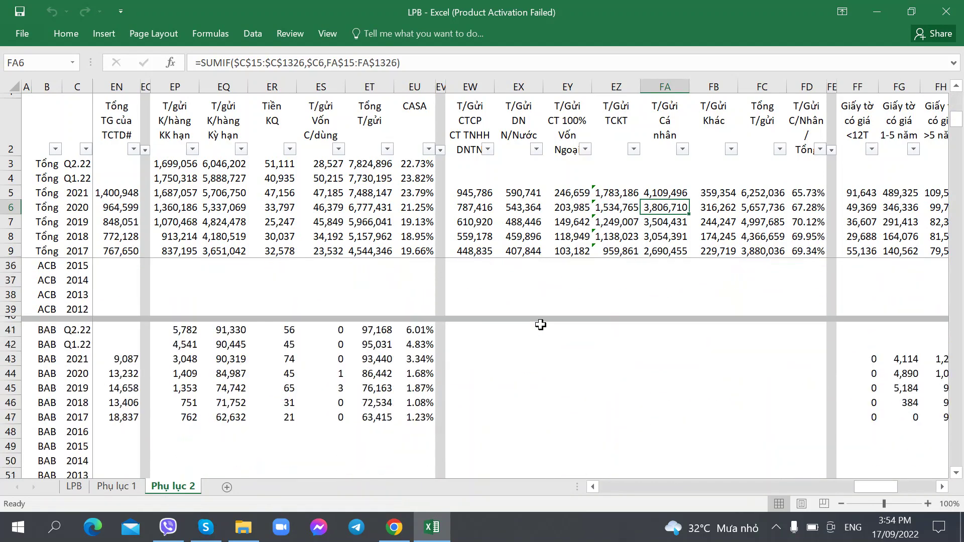
click(533, 344)
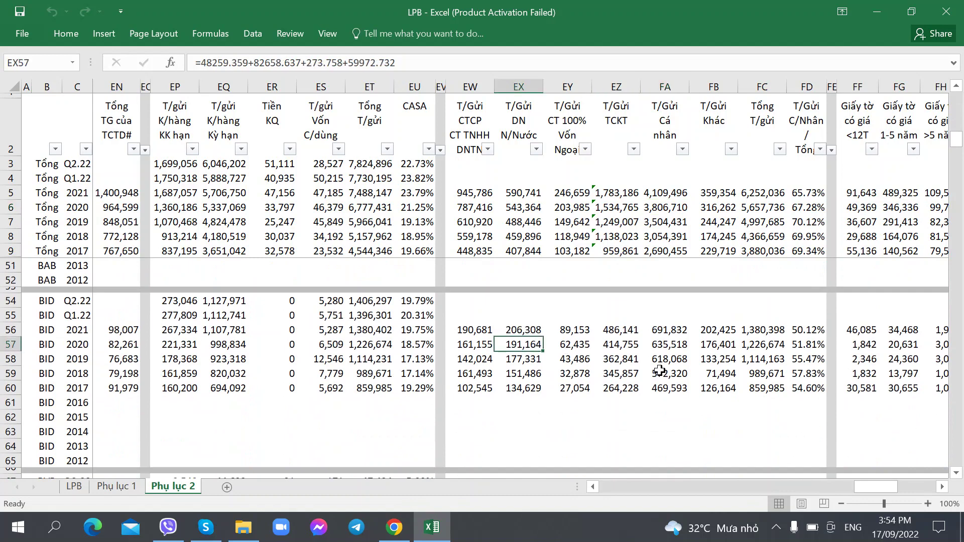
scroll(629, 369, down, 2)
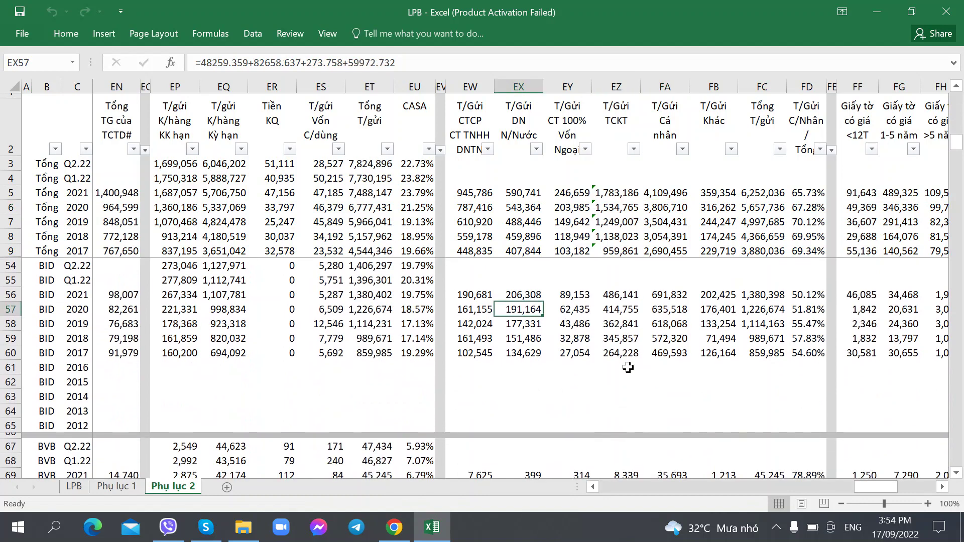
scroll(628, 367, up, 2)
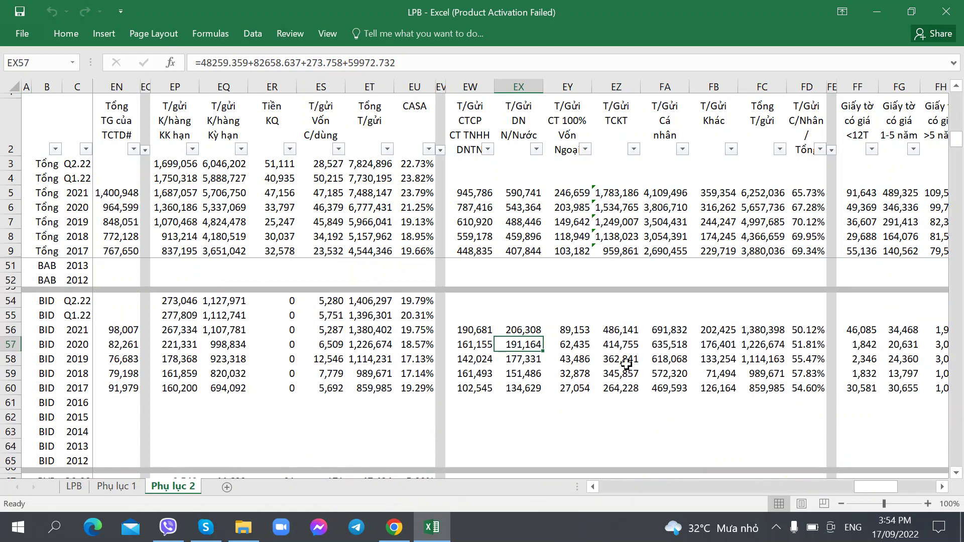
click(726, 344)
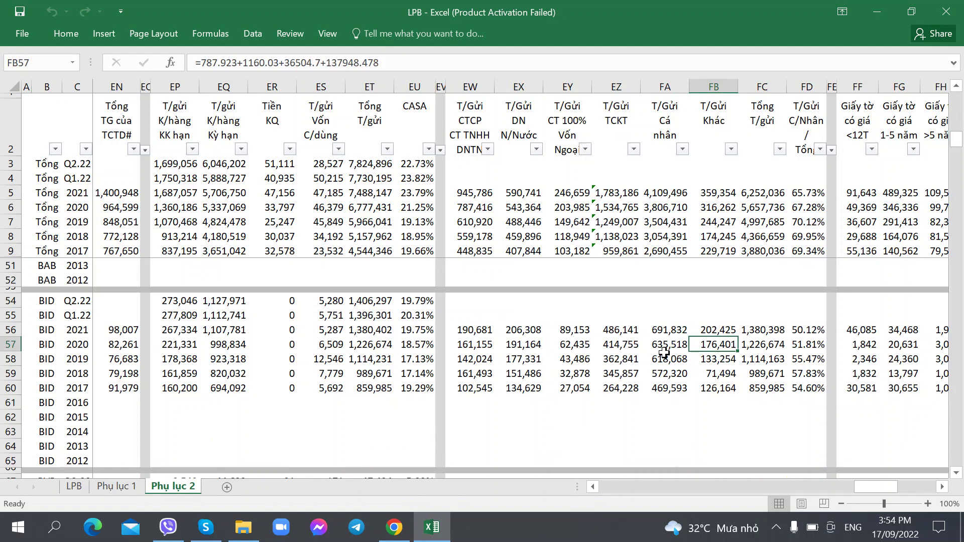
click(529, 345)
click(724, 346)
click(514, 346)
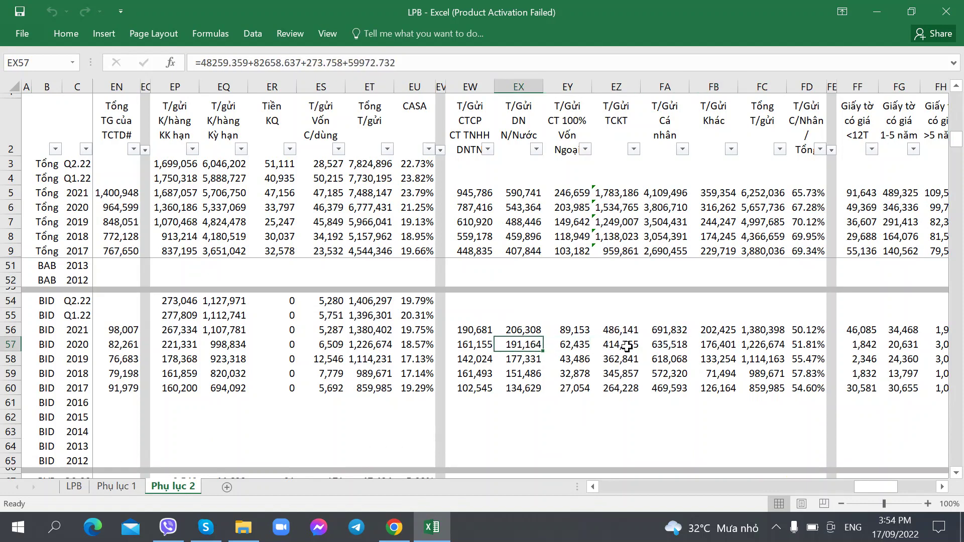
- Examine ACB's individual and state-owned enterprise deposits for 2020 and 2021
scroll(458, 357, up, 10)
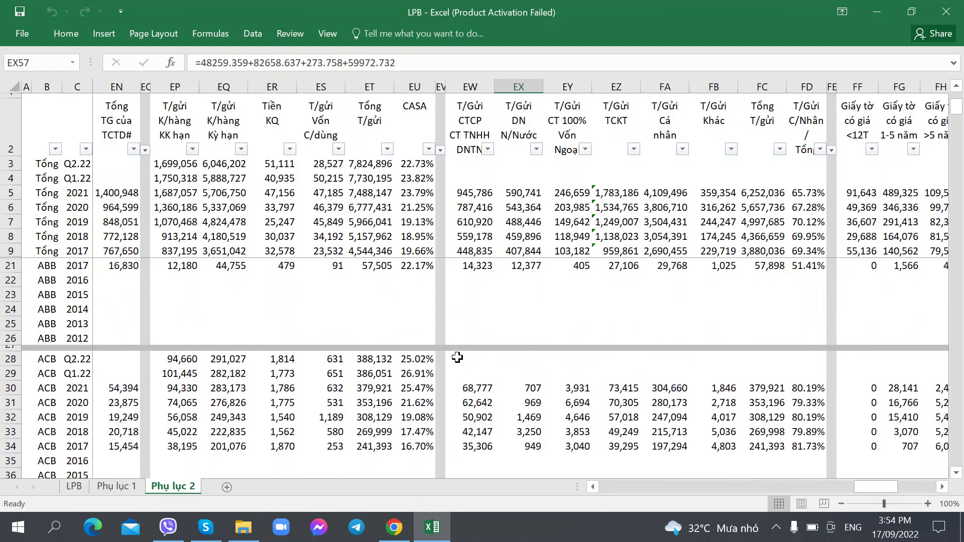
scroll(457, 357, down, 1)
scroll(542, 359, down, 2)
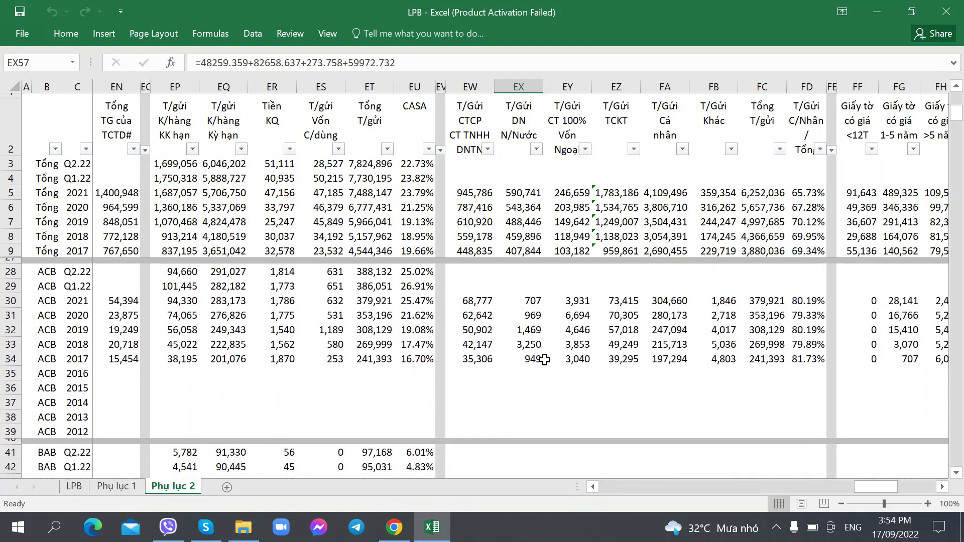
scroll(542, 367, up, 1)
click(653, 316)
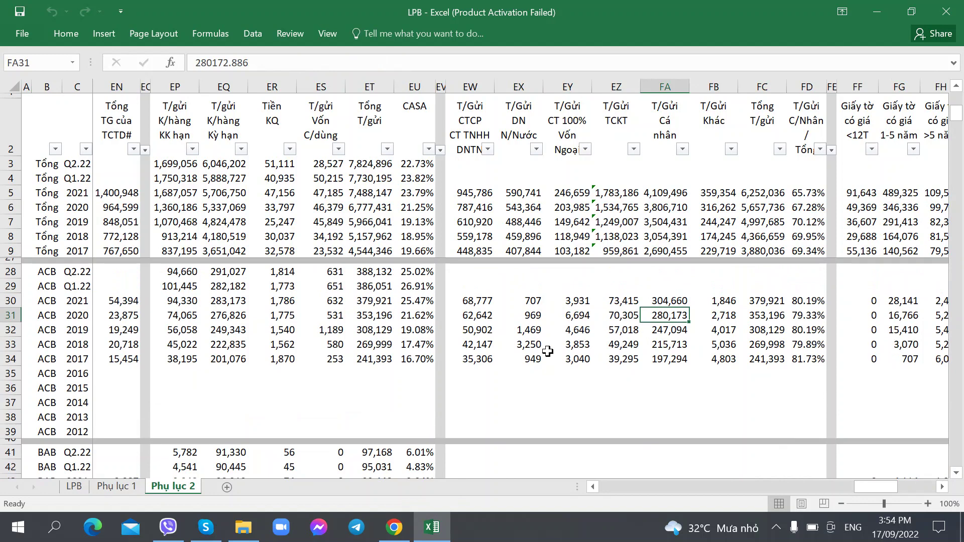
click(657, 300)
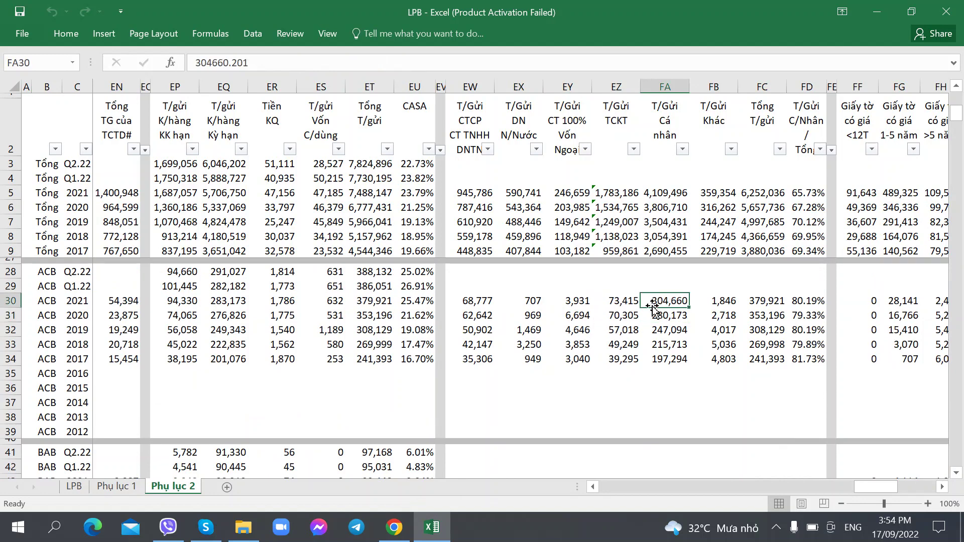
drag(525, 316, 523, 303)
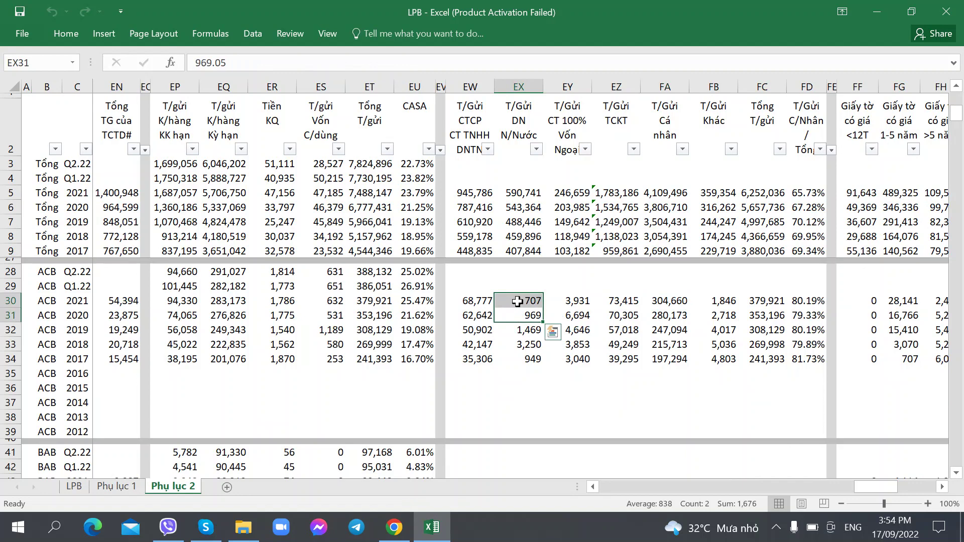
click(517, 302)
- Examine BID's 2021 deposits from state-owned enterprises, economic organisations, individuals and other customers
scroll(495, 340, down, 9)
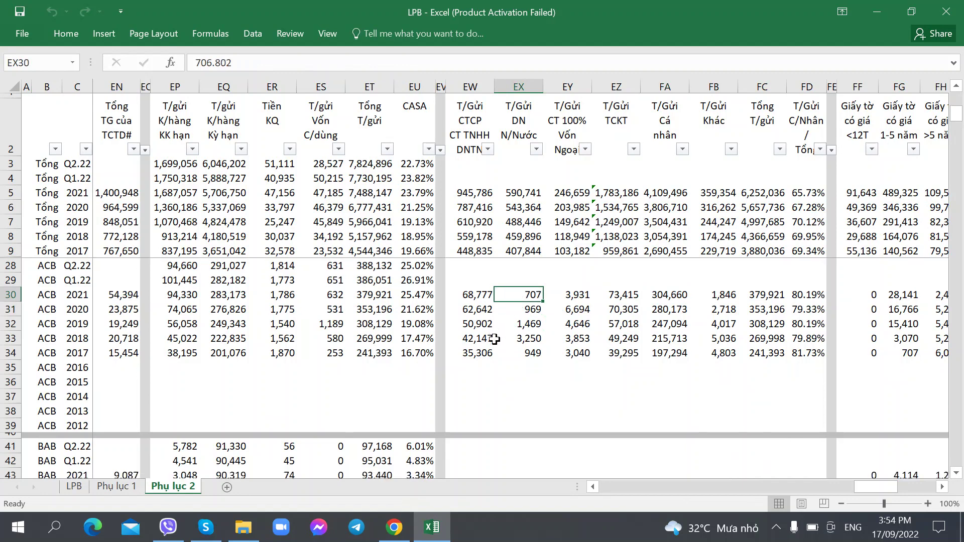
click(519, 293)
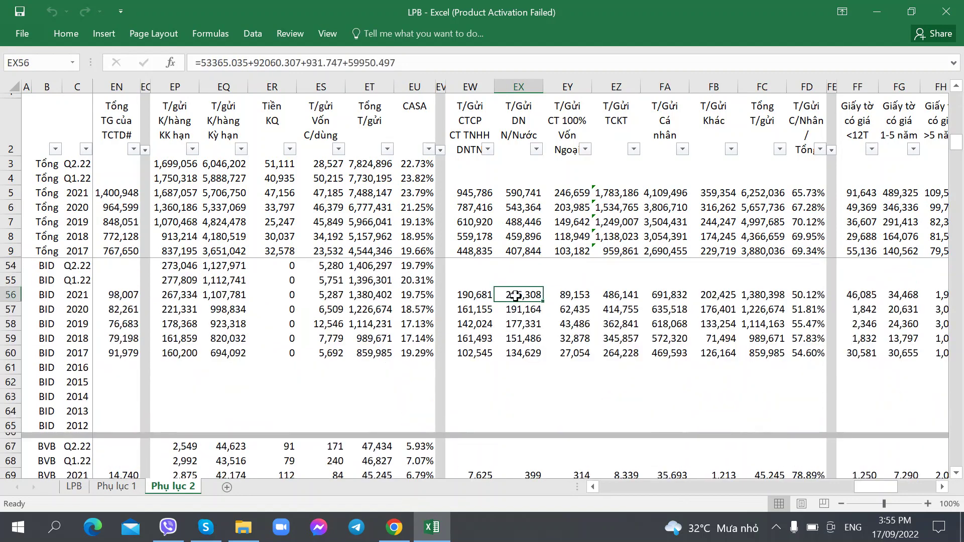
click(611, 299)
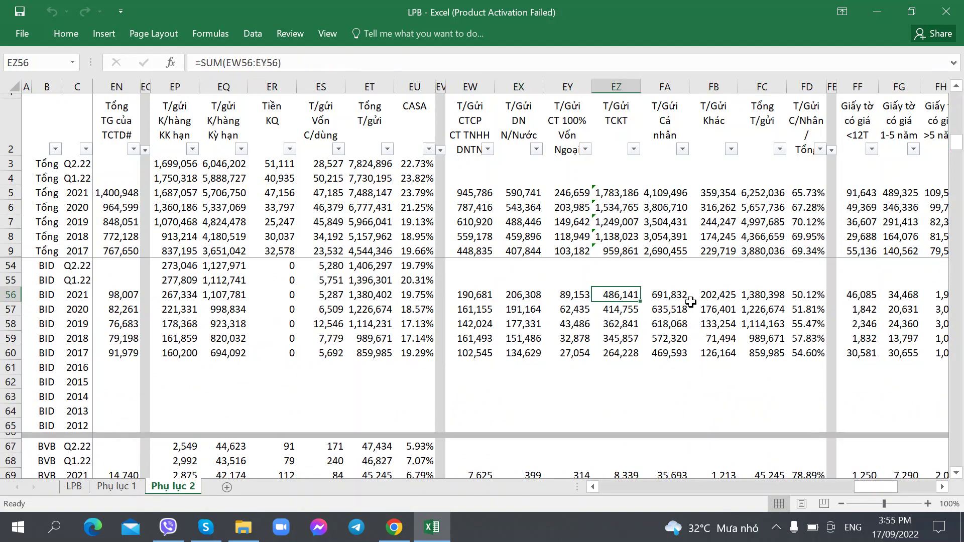
click(676, 299)
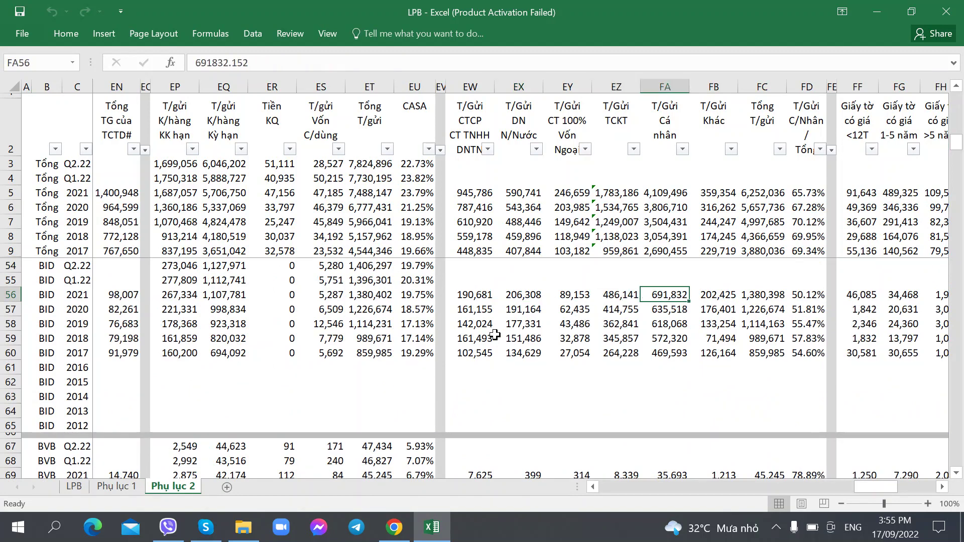
click(521, 299)
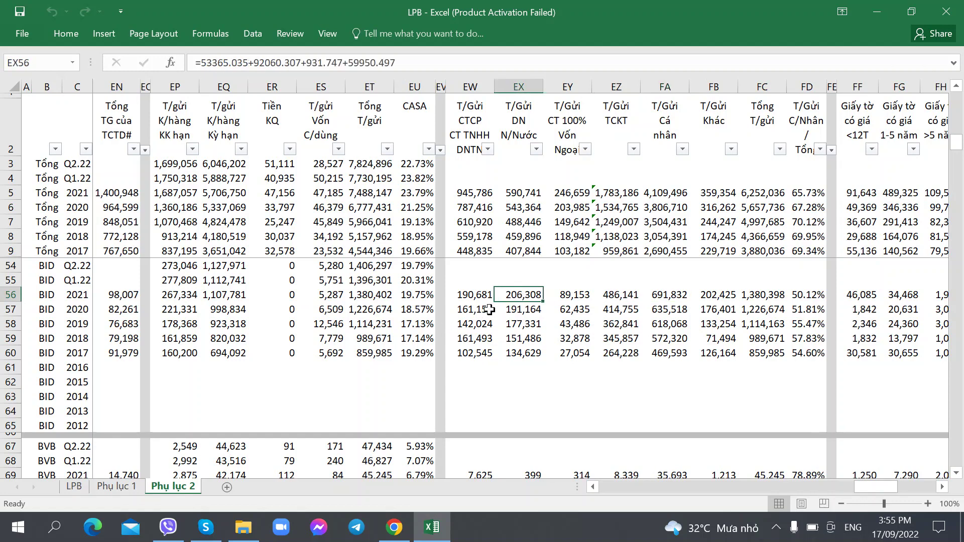
click(716, 299)
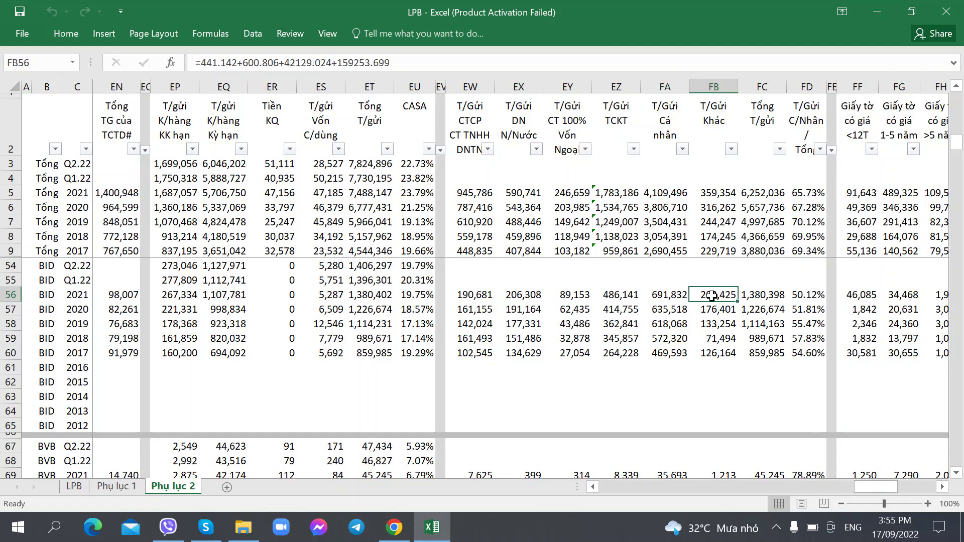
click(519, 297)
- Check CTG's 2021 state-owned enterprise deposits, individual deposits and the individual share of total deposits
scroll(528, 341, down, 5)
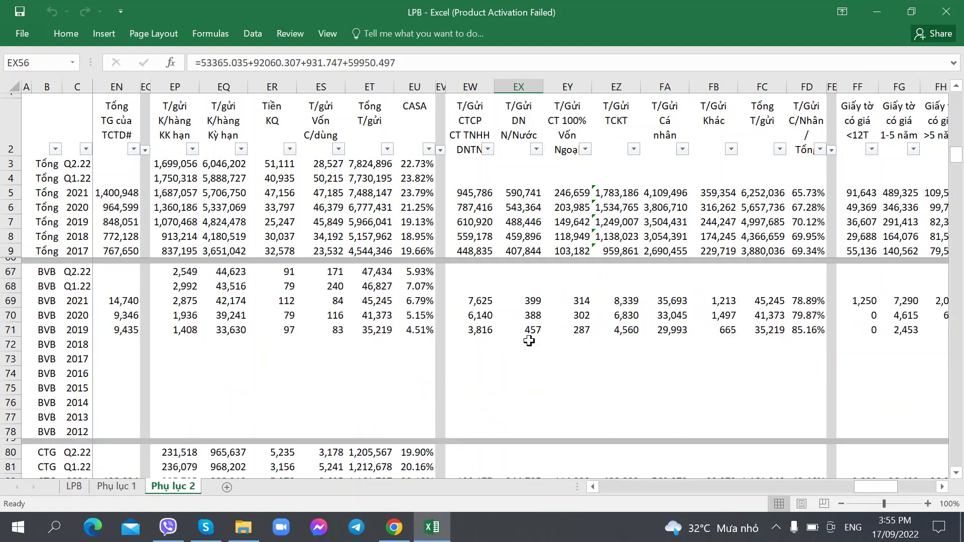
scroll(529, 341, down, 4)
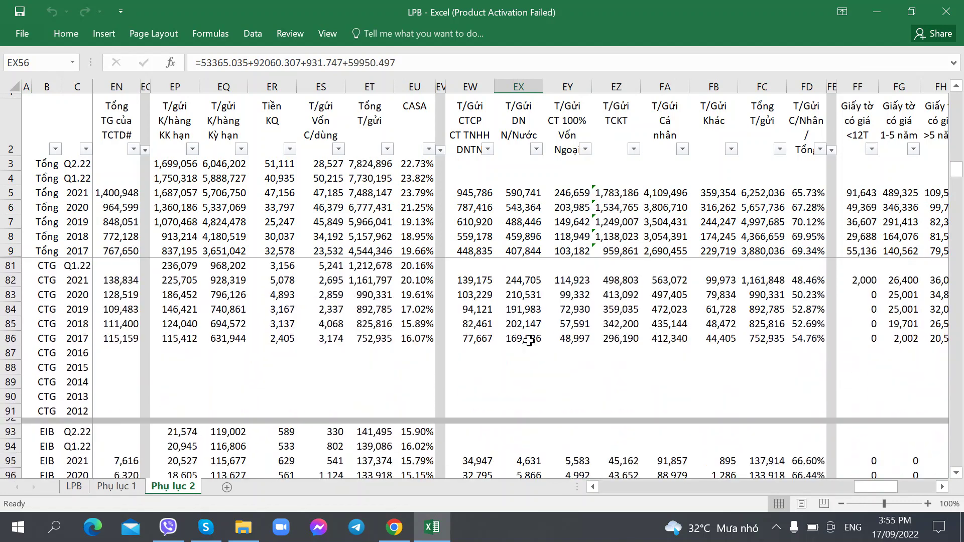
click(513, 281)
click(661, 282)
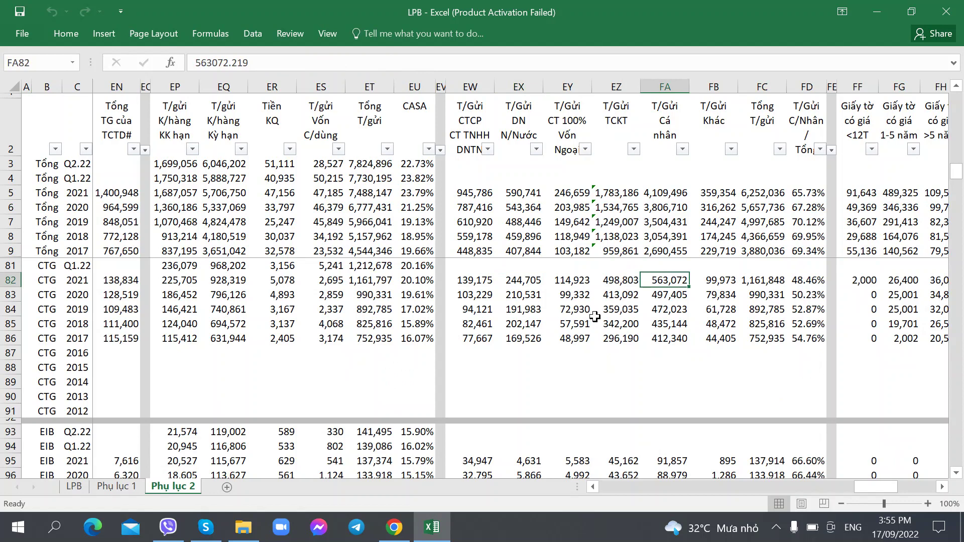
click(807, 293)
click(807, 281)
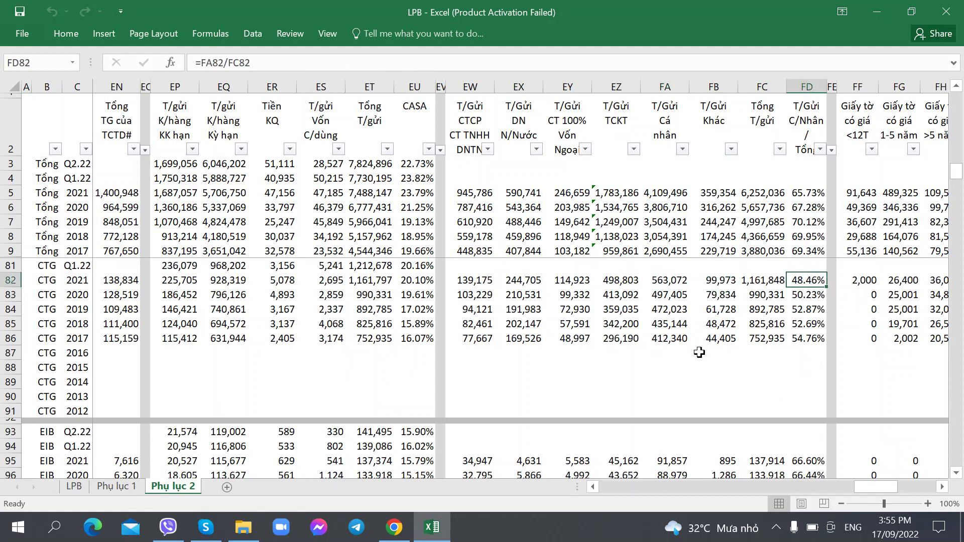
- Check BID's individual deposit share for 2020 and 2021, then return to CTG's 2021 individual deposits
scroll(799, 296, up, 9)
click(791, 309)
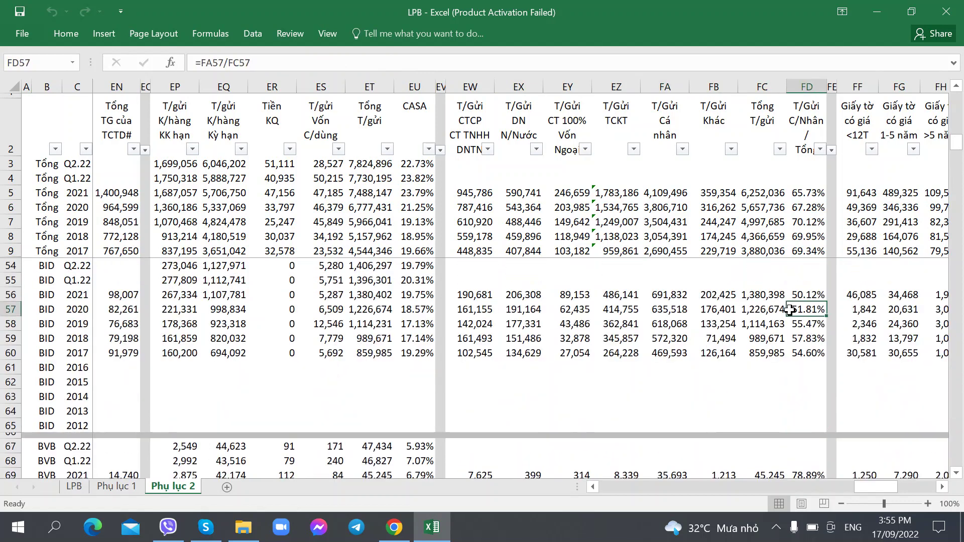
click(798, 294)
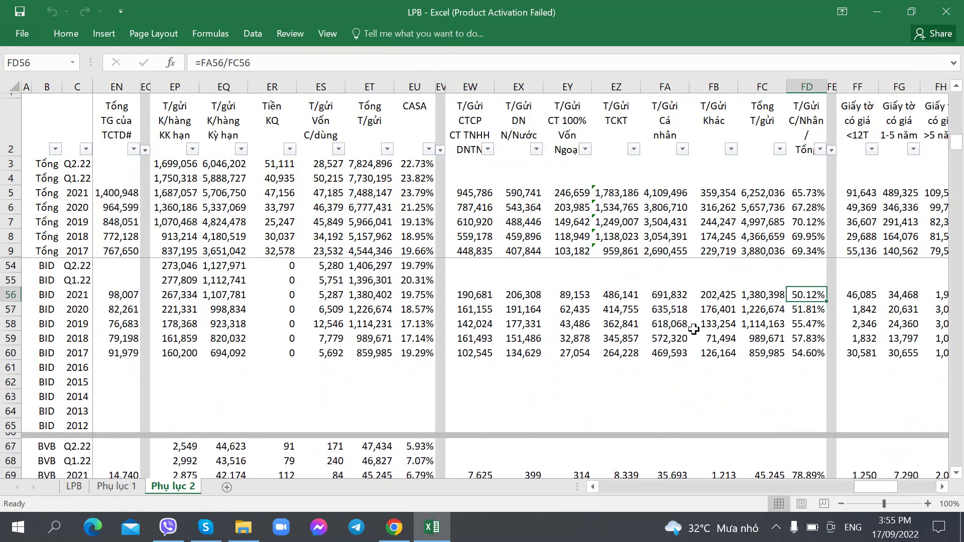
scroll(693, 329, up, 4)
scroll(693, 329, down, 9)
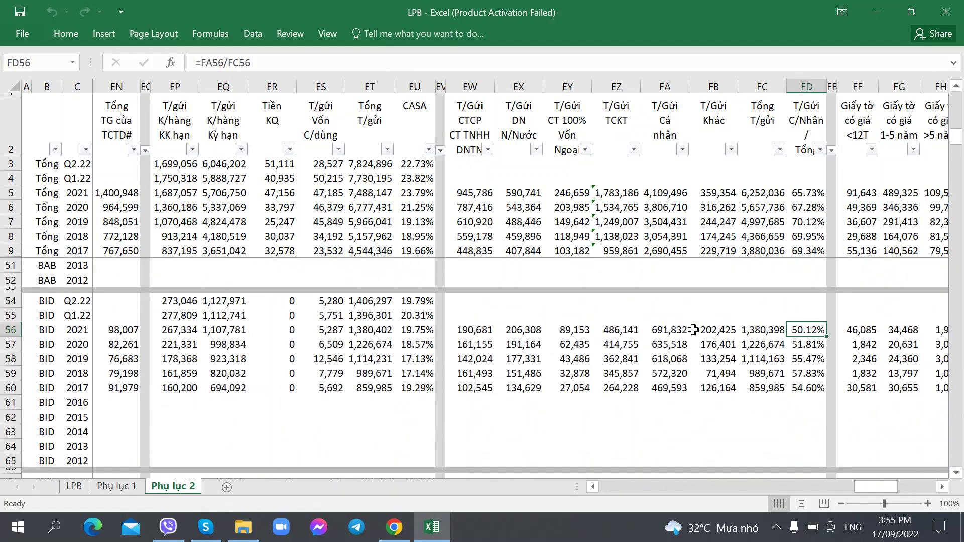
scroll(694, 330, down, 3)
click(663, 316)
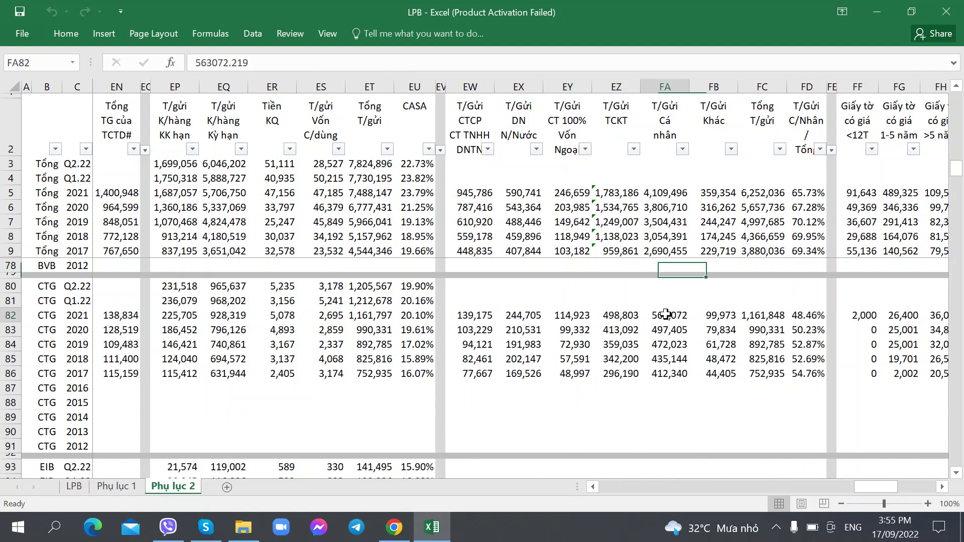
- Check EIB's 2021 individual deposits and its 2020 deposits from joint-stock, limited and private companies
scroll(656, 333, down, 5)
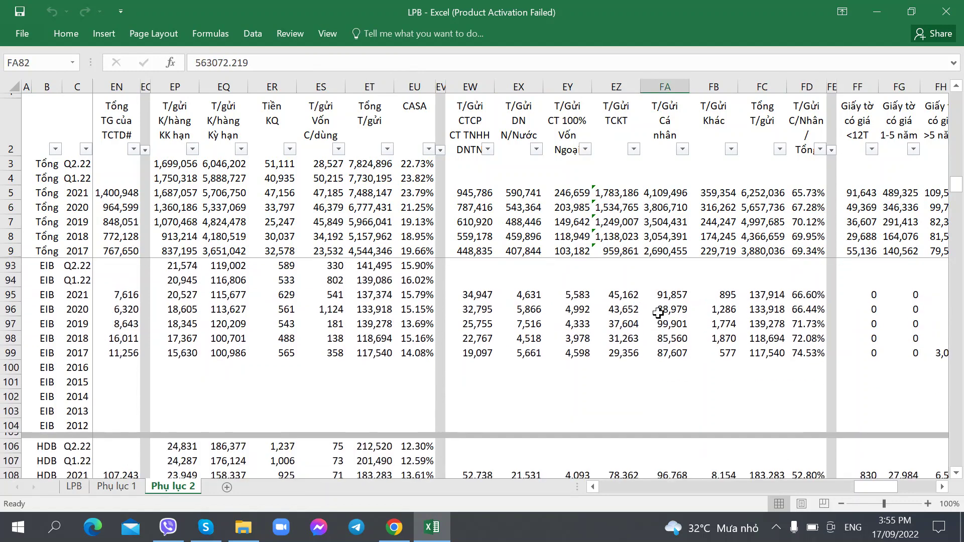
click(663, 295)
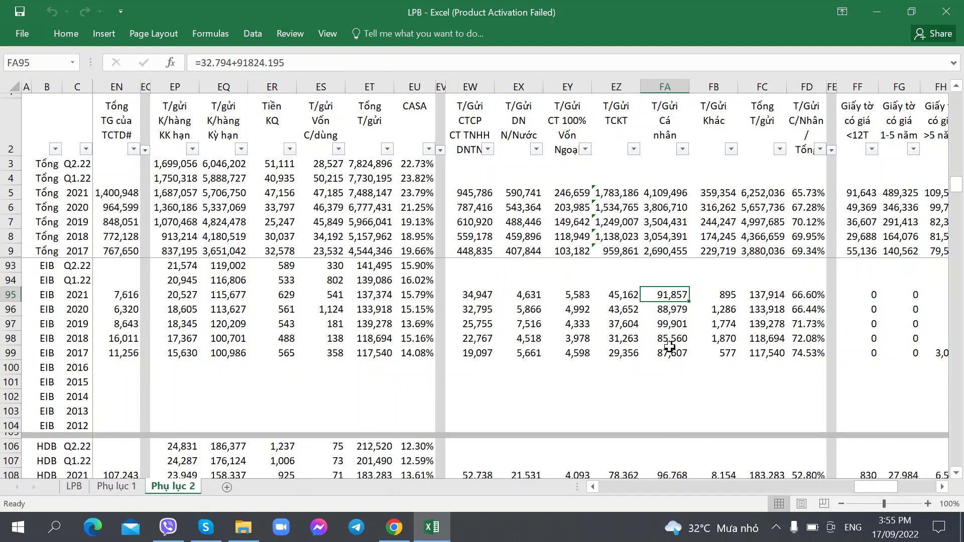
click(486, 314)
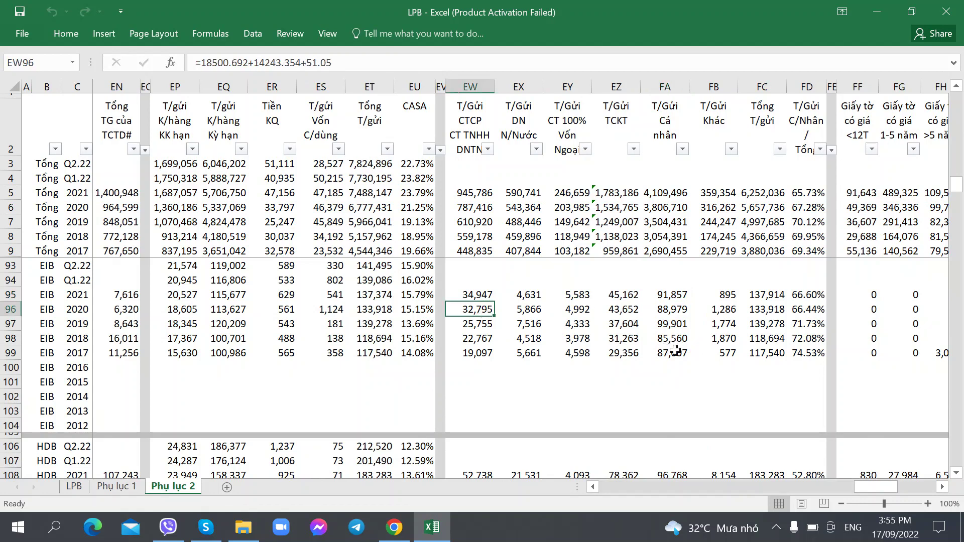
- Find the LPB rows and check the 2021 deposits from economic organisations and the individual deposit share
scroll(623, 348, down, 9)
scroll(624, 347, down, 3)
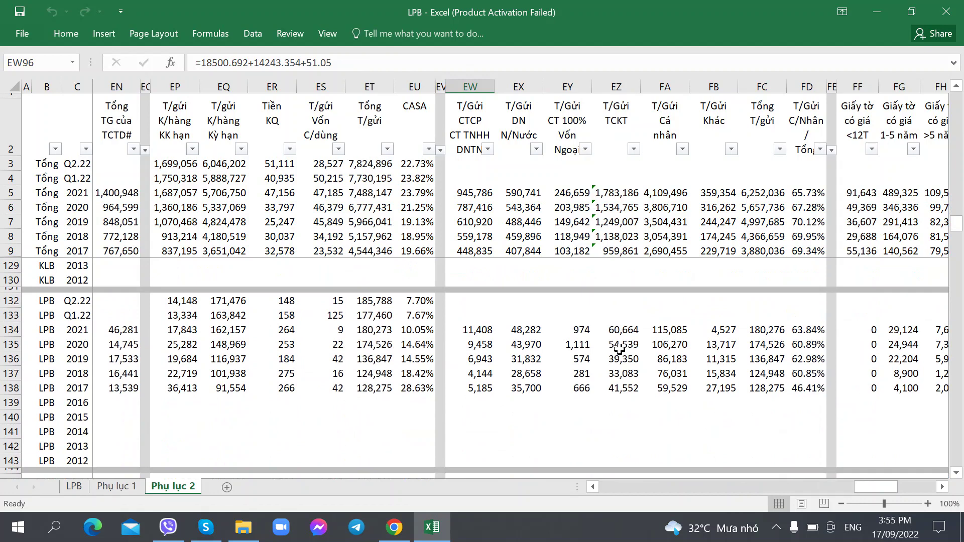
click(628, 334)
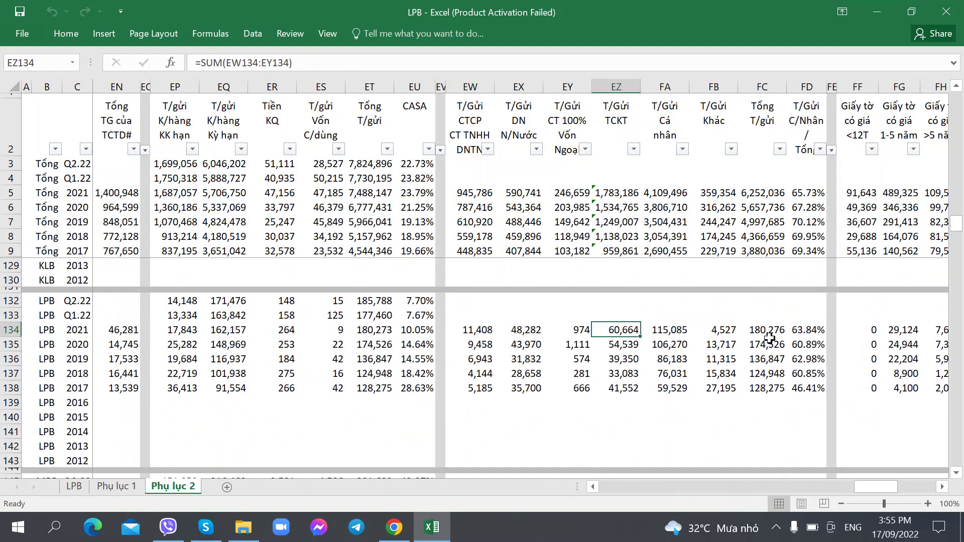
click(793, 333)
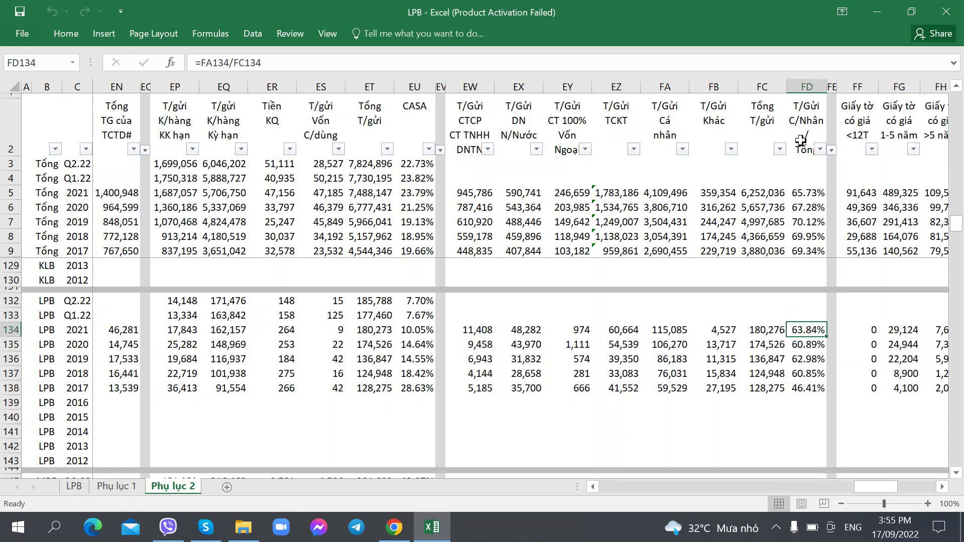
- Compare the sector's 2021 individual deposit share with LPB's 2021 individual and state-owned enterprise deposits
click(809, 193)
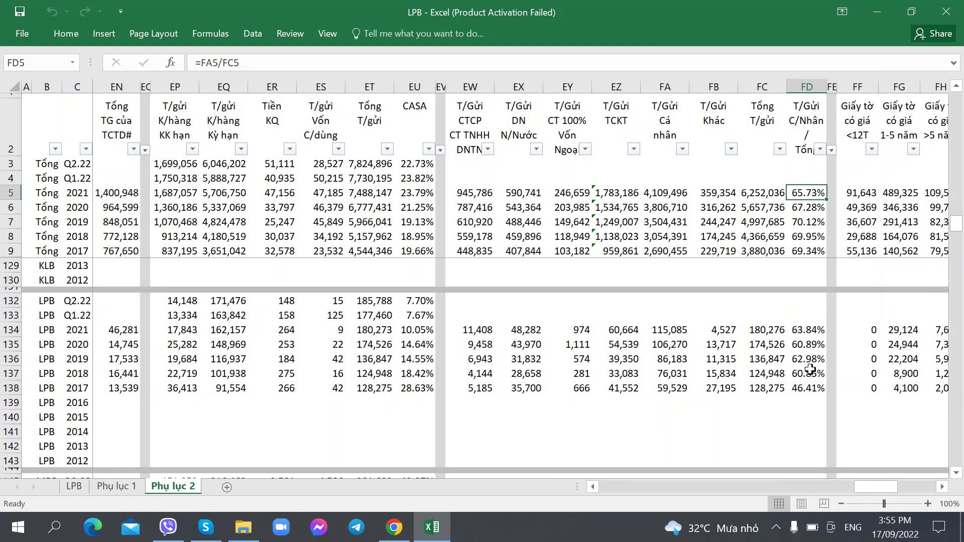
click(668, 331)
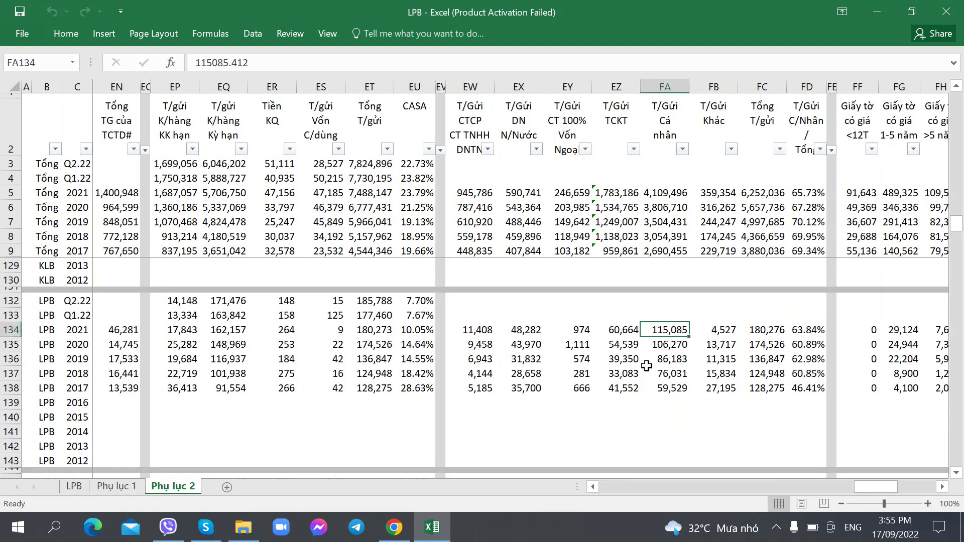
click(526, 330)
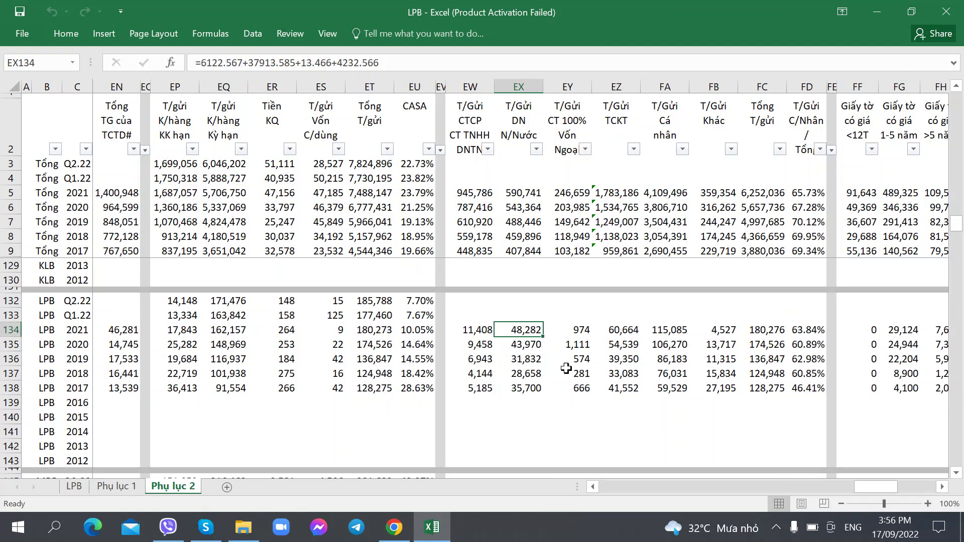
click(671, 328)
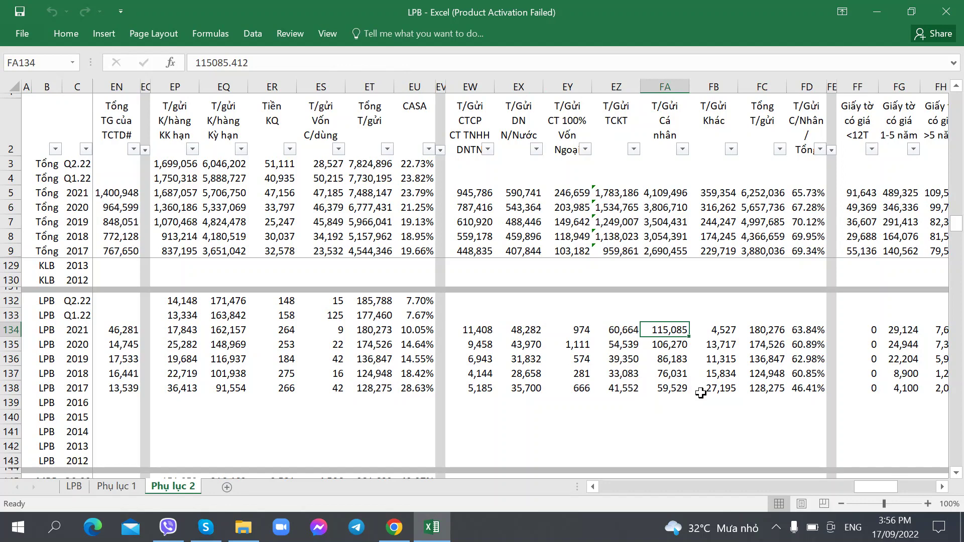
- Check MBB's 2021 deposits from economic organisations and whether a state-owned enterprise figure is given
scroll(666, 368, down, 5)
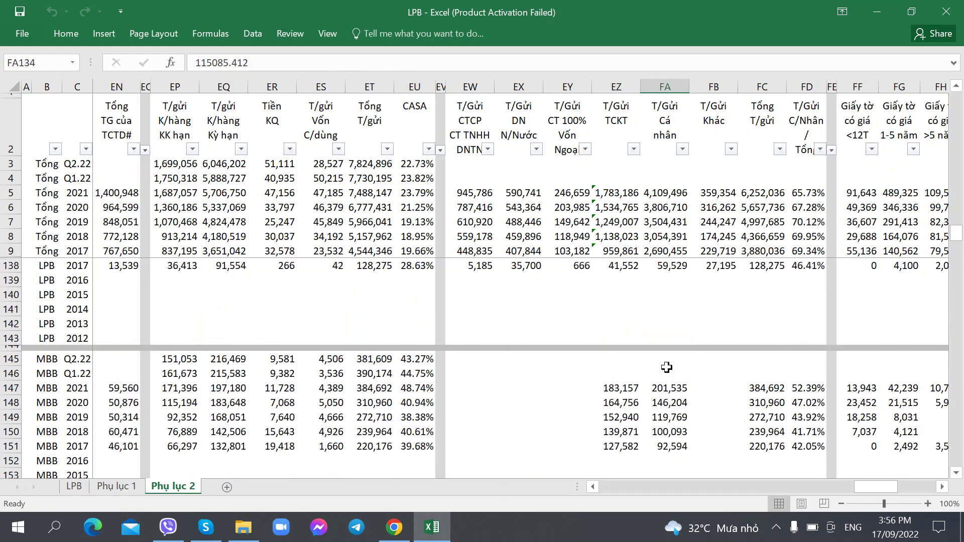
click(635, 308)
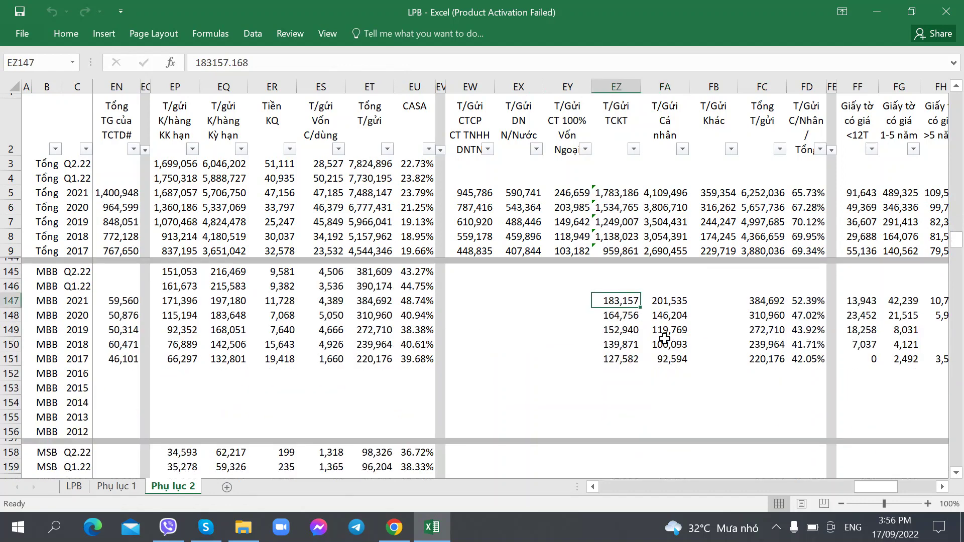
click(529, 303)
click(633, 306)
click(511, 303)
click(609, 303)
- Find the NAB rows and check the 2021 state-owned enterprise deposits
scroll(610, 340, down, 7)
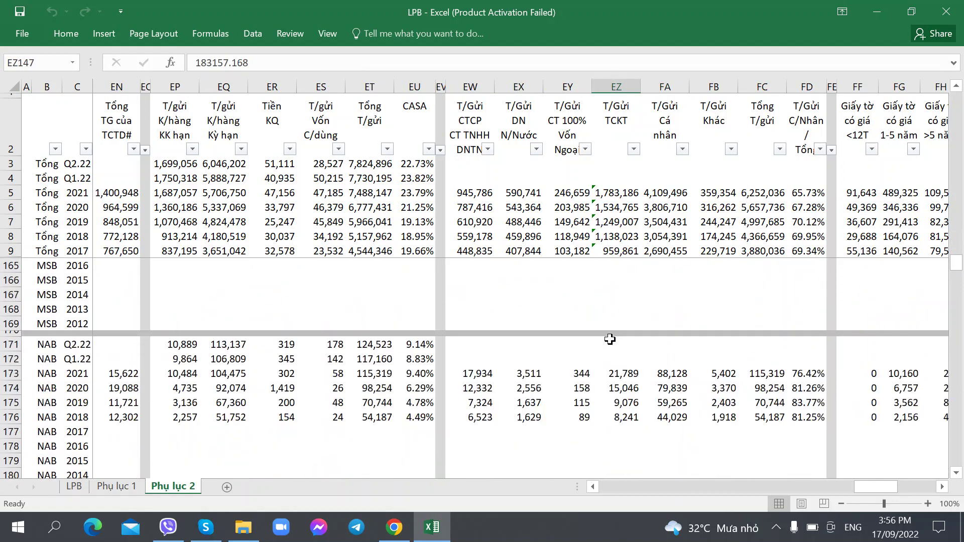
scroll(609, 339, down, 4)
scroll(610, 340, up, 5)
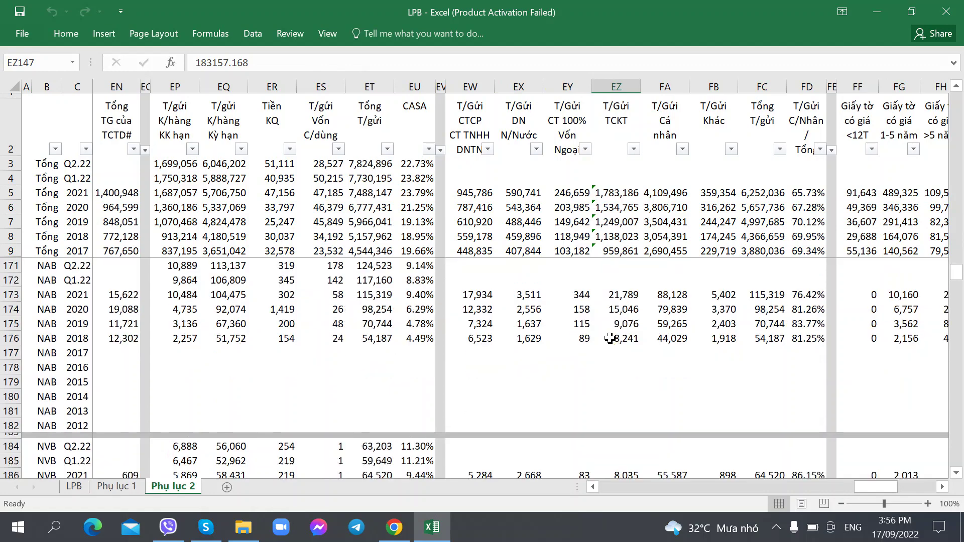
scroll(609, 338, up, 2)
scroll(525, 316, down, 3)
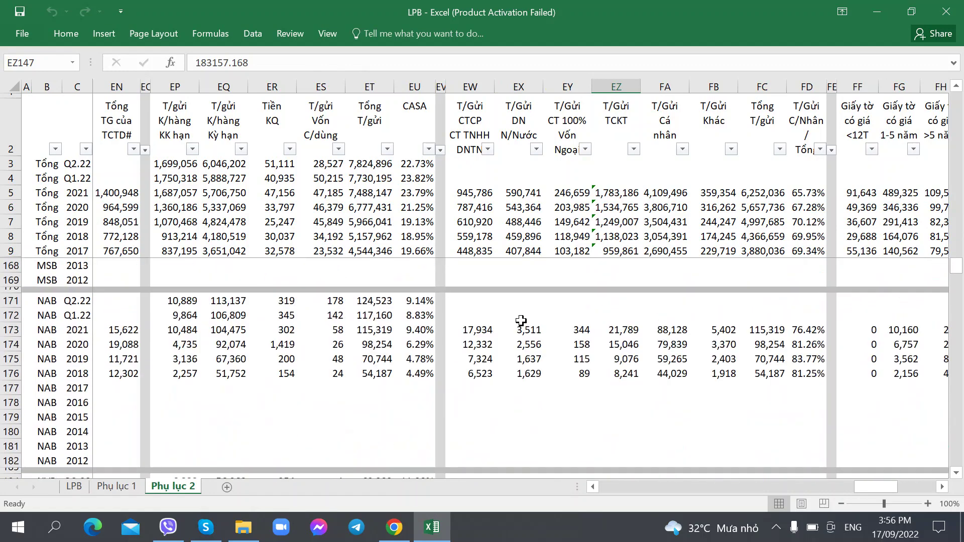
click(526, 333)
- Look through the banks after NAB and check PGB's deposit breakdown and 2021 total customer deposits
scroll(528, 342, down, 6)
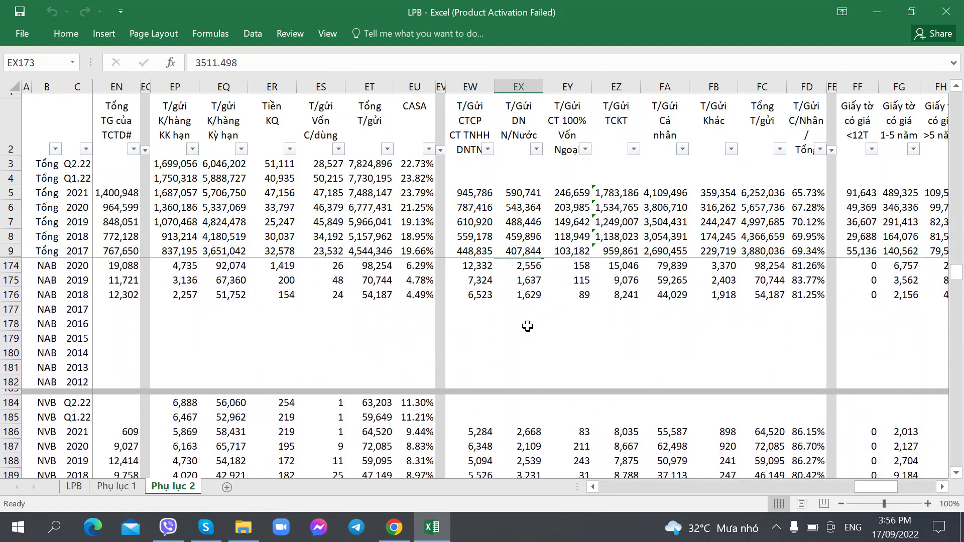
scroll(527, 327, down, 14)
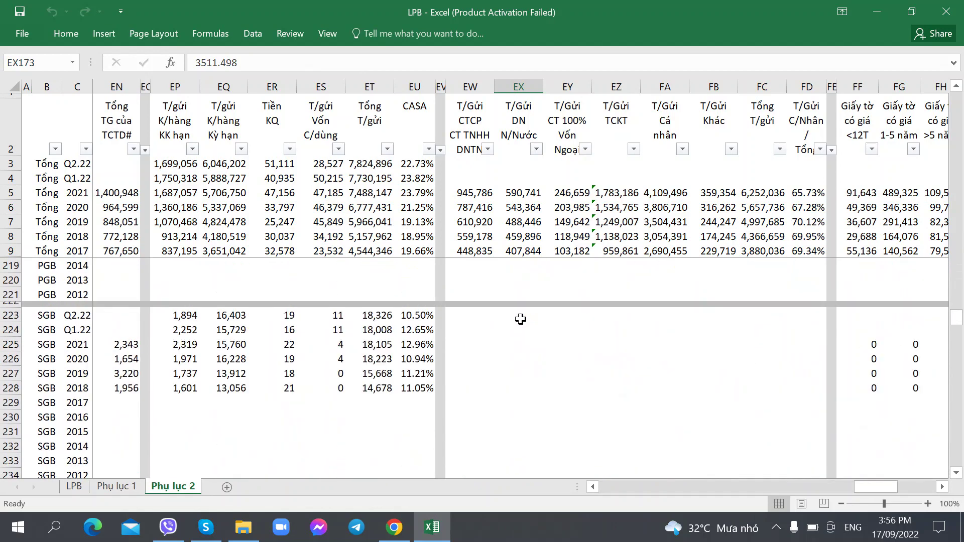
scroll(520, 319, up, 7)
click(549, 324)
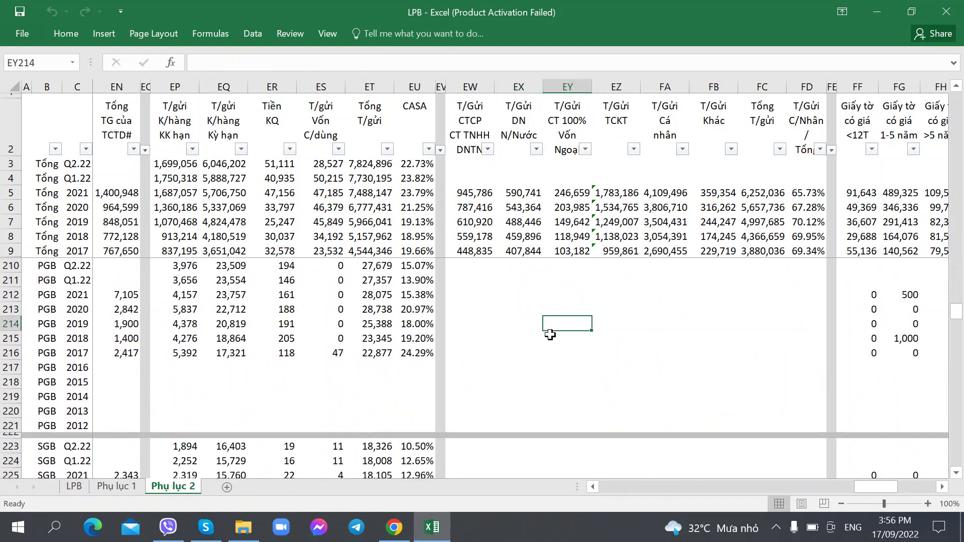
click(379, 297)
- Look through SGB and SHB, and check SSB's state-owned enterprise deposits for 2020 and 2021
scroll(591, 371, down, 6)
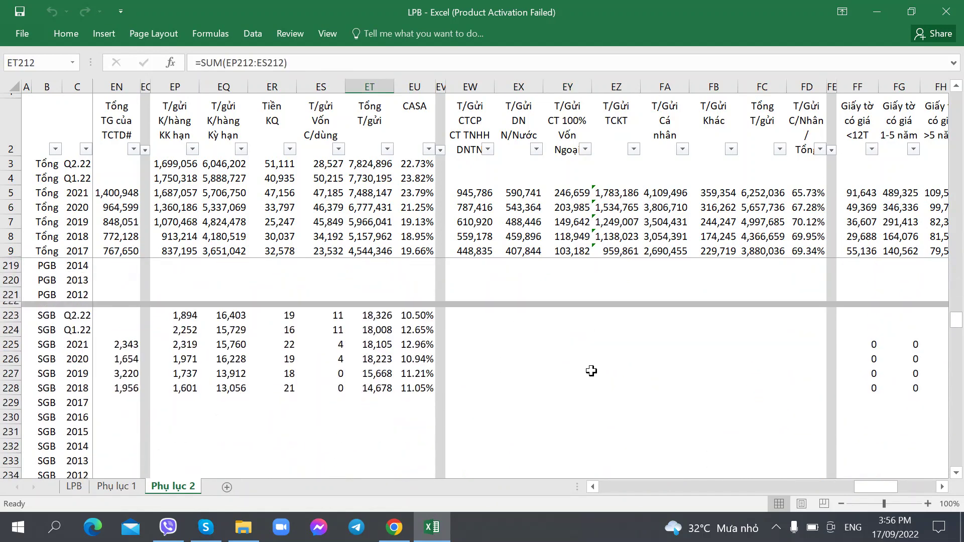
scroll(591, 371, down, 3)
click(530, 339)
scroll(627, 378, down, 1)
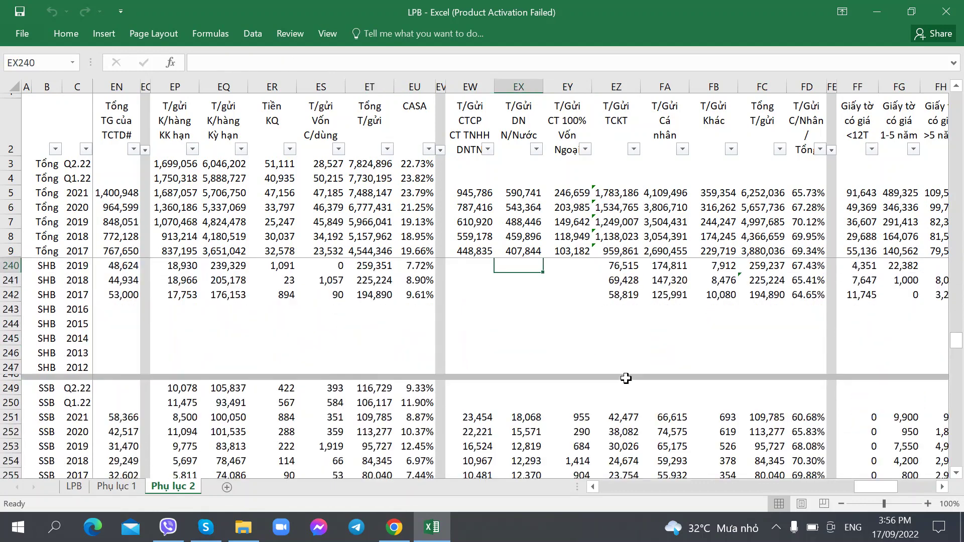
scroll(617, 382, down, 2)
click(525, 344)
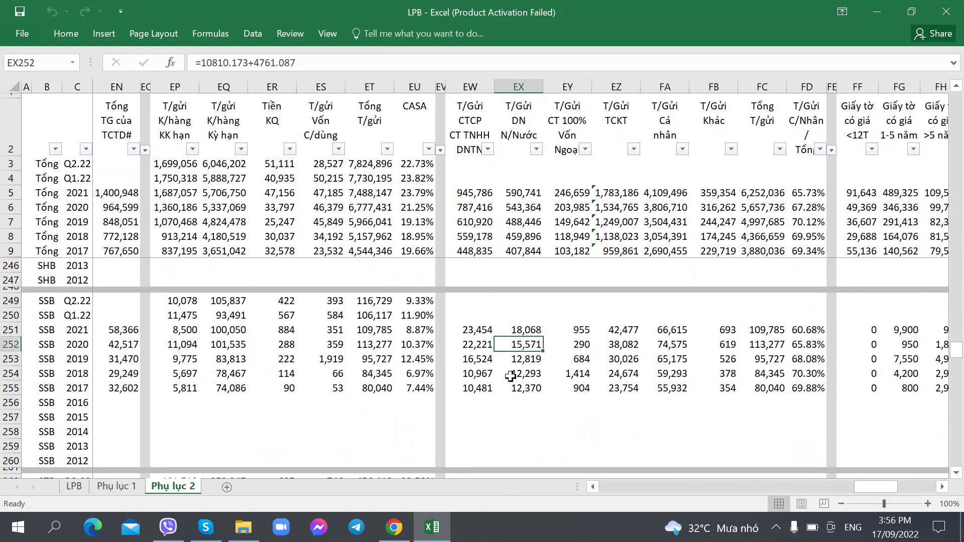
click(522, 330)
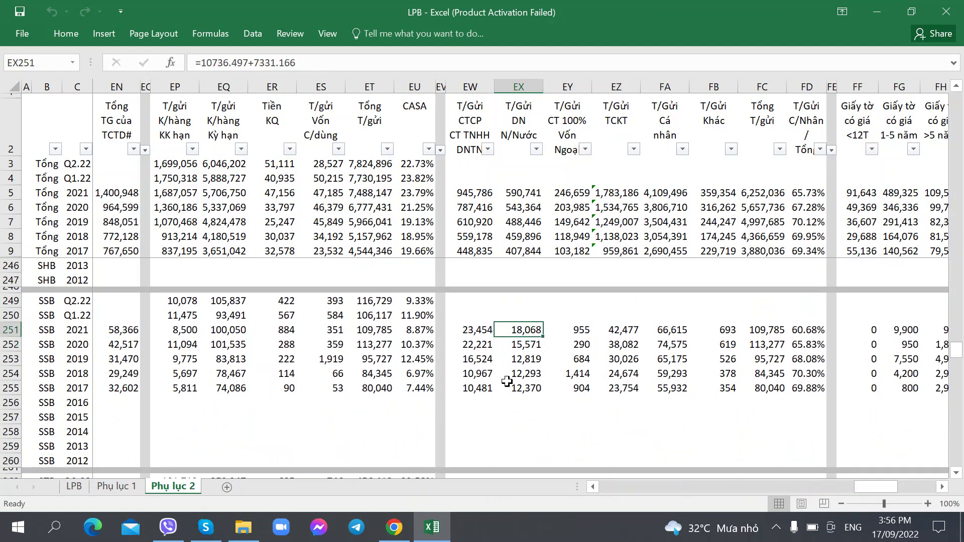
- Check STB's state-owned enterprise deposits for 2020 and 2021
scroll(508, 381, down, 4)
click(517, 364)
scroll(520, 382, down, 2)
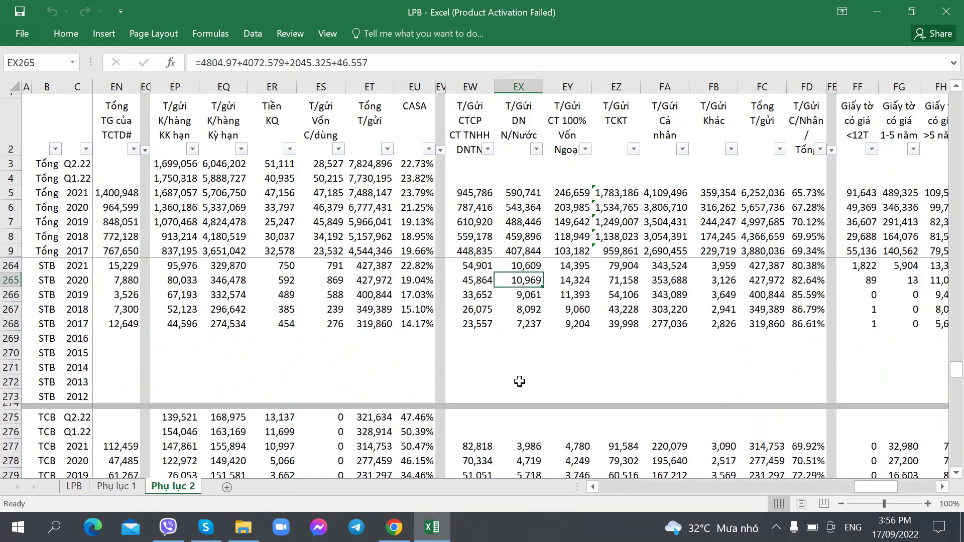
scroll(520, 382, up, 1)
click(517, 301)
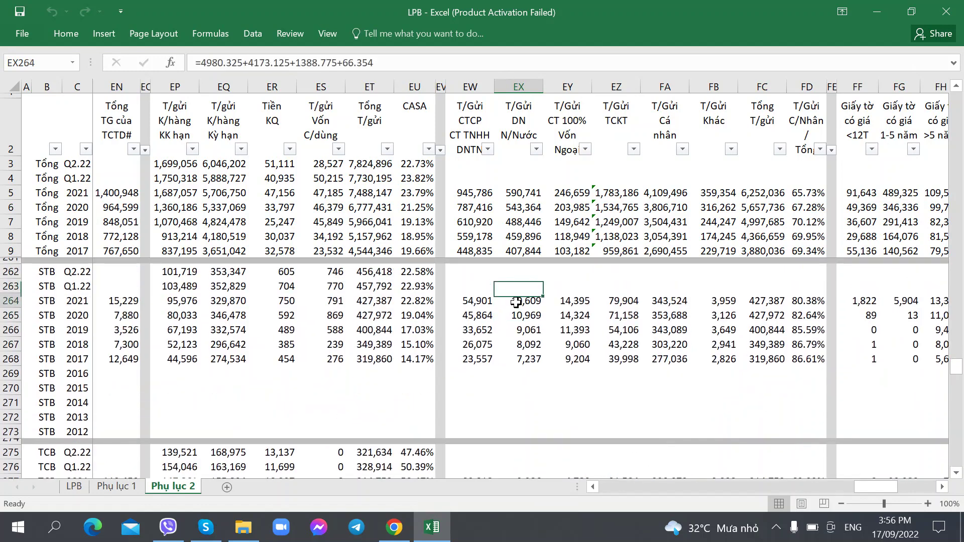
- Check STB's 2021 total and individual deposits, and look over the deposit breakdowns of TCB and the banks below it
click(762, 301)
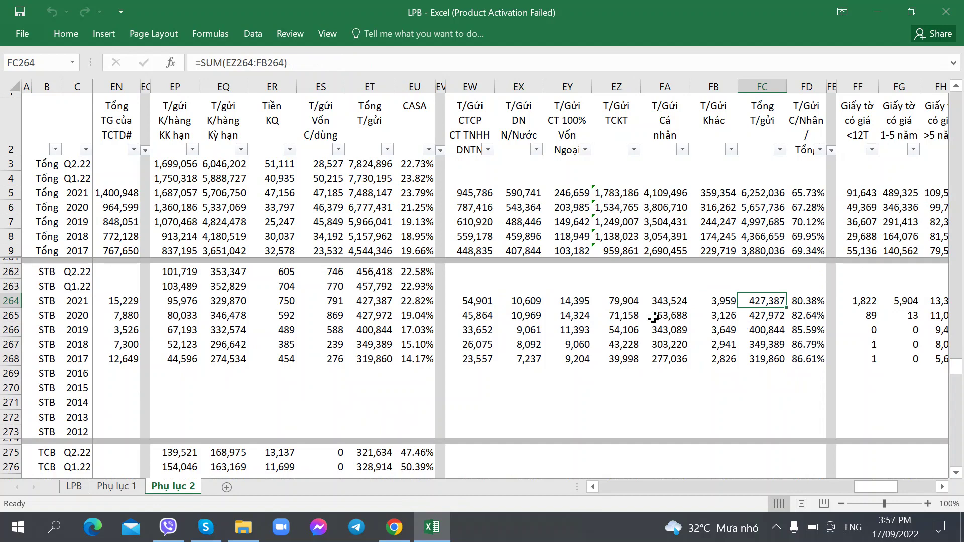
click(650, 301)
scroll(631, 361, down, 3)
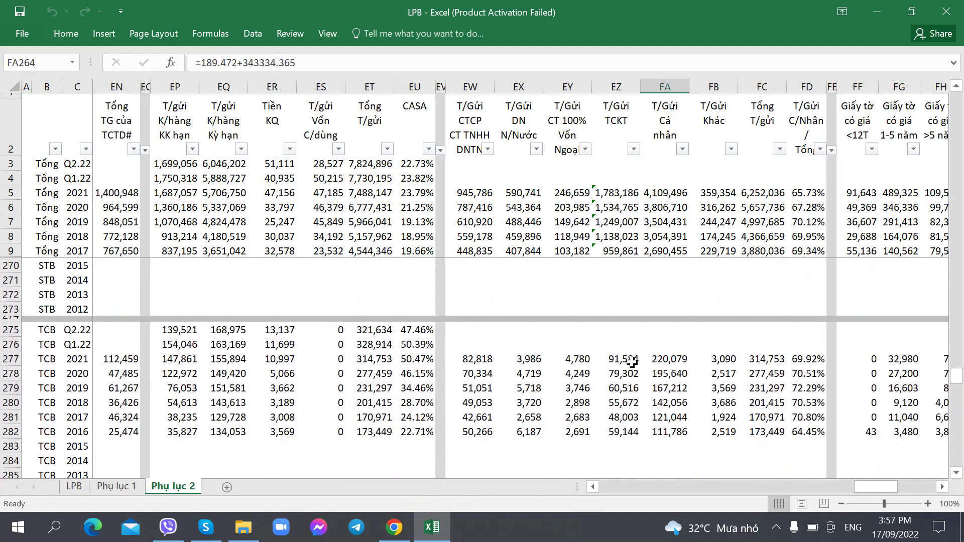
scroll(632, 362, up, 2)
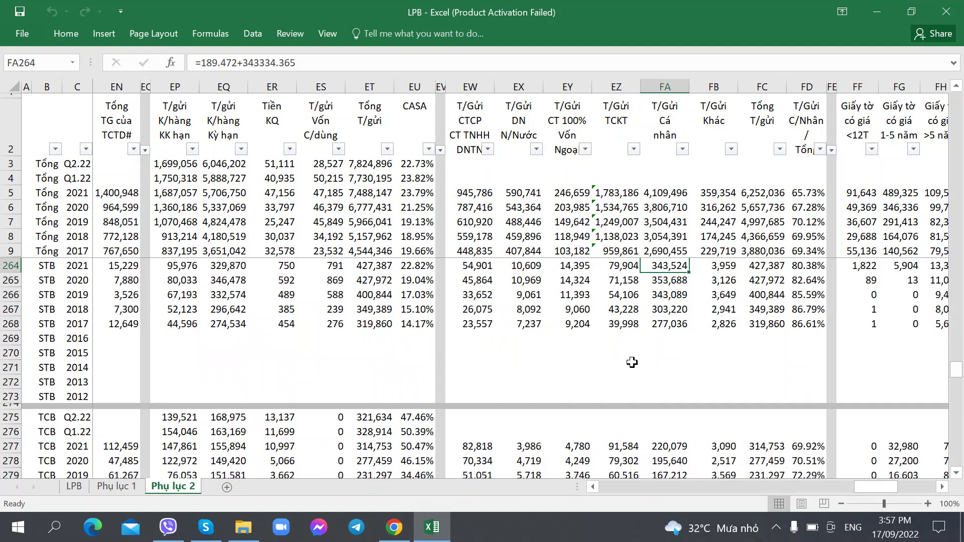
scroll(632, 363, down, 7)
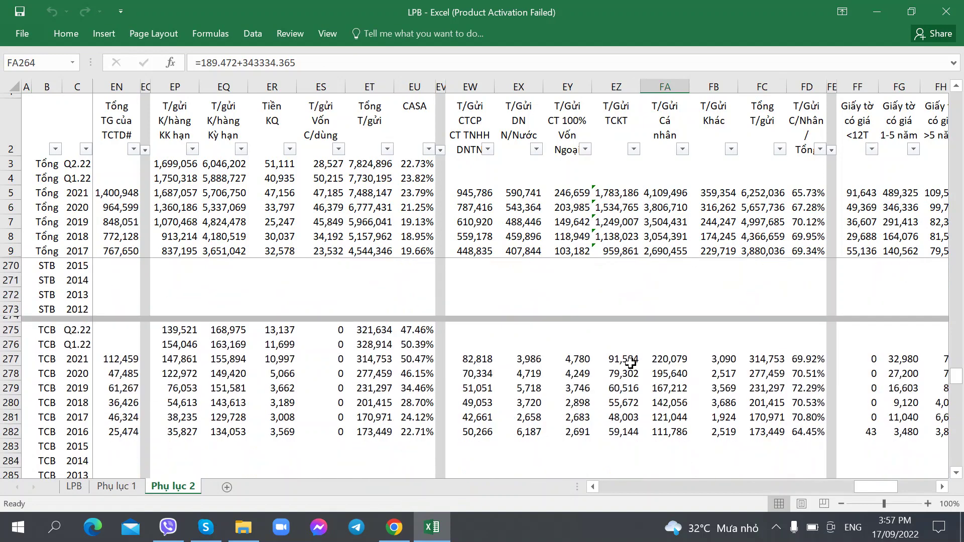
scroll(631, 363, down, 12)
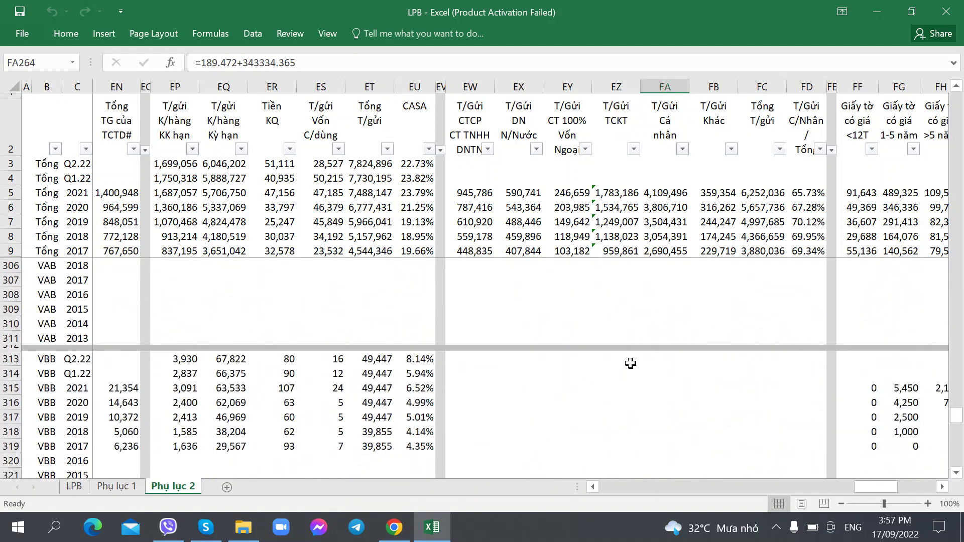
- On the LPB sheet, enter the note "Cơ cấu Tiền gửi - Nhánh Nhà nước khá cao so với Thị trường" in cell M386
click(82, 486)
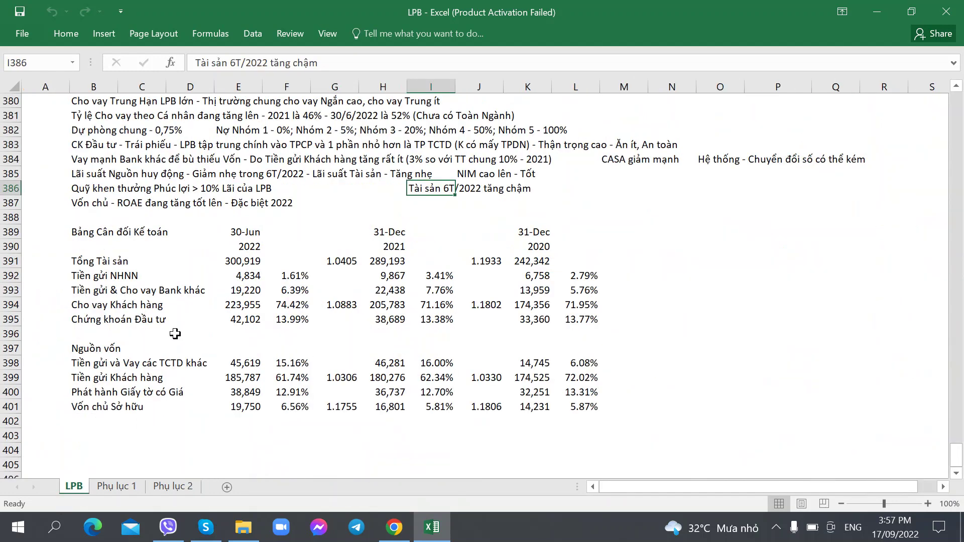
click(642, 188)
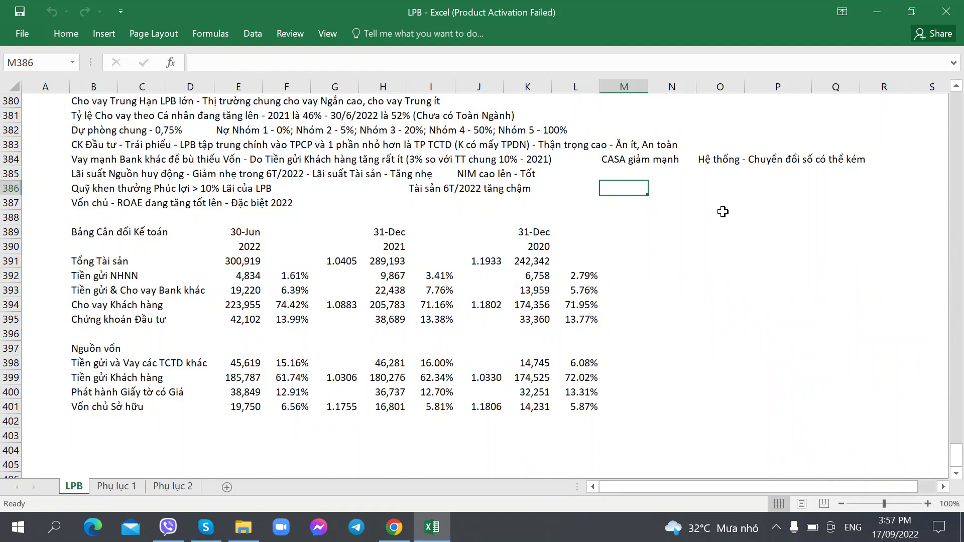
text(Cơ c)
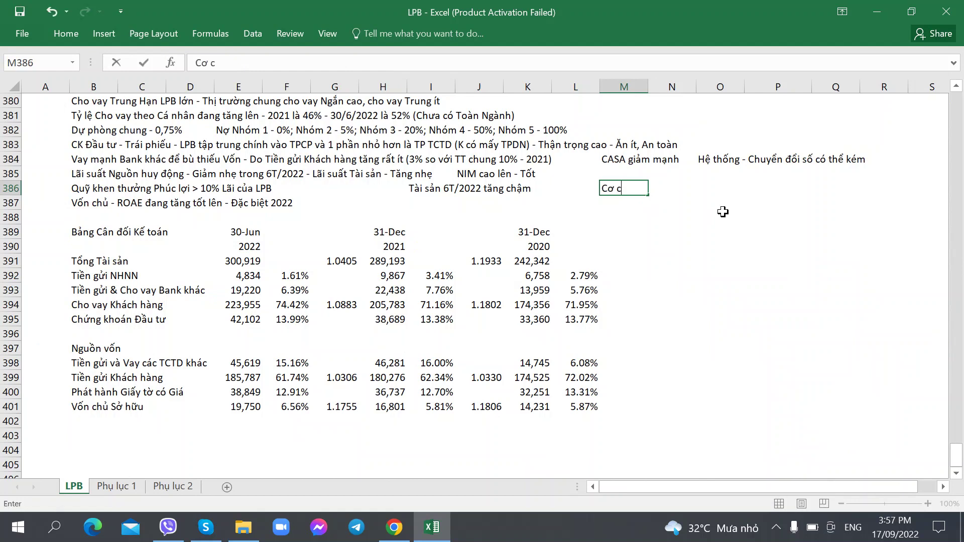
text(ấu Tiền gửi )
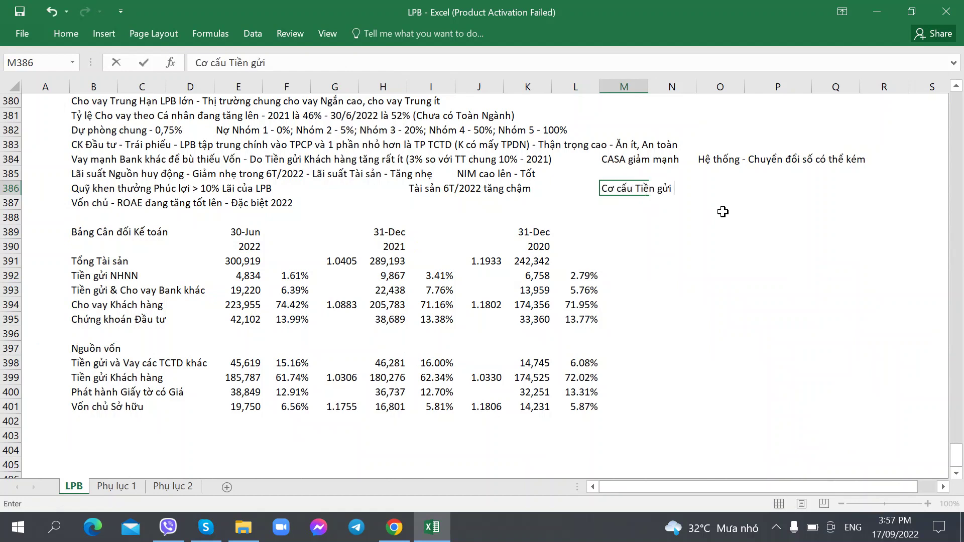
text(- Nhánh Nhà nước kas ca)
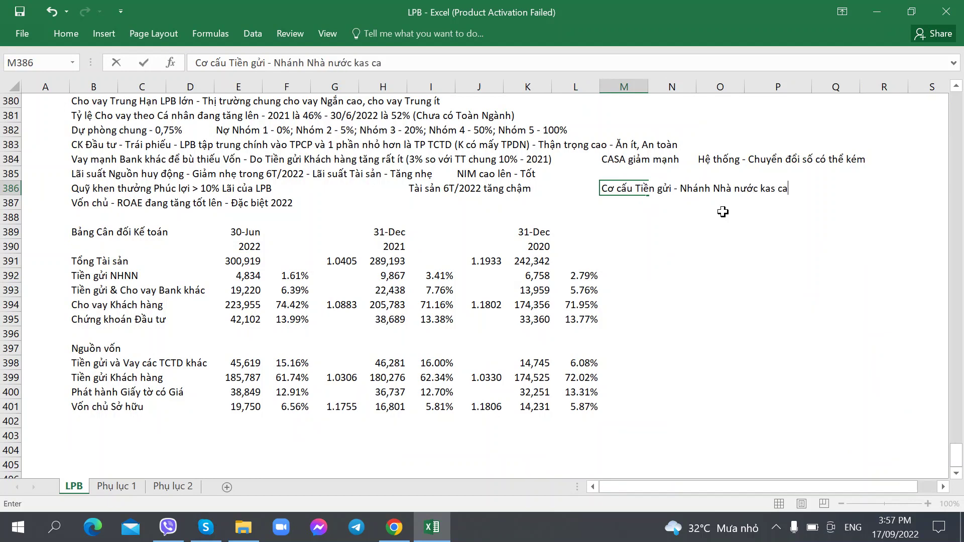
text(há cao so với Thị trường)
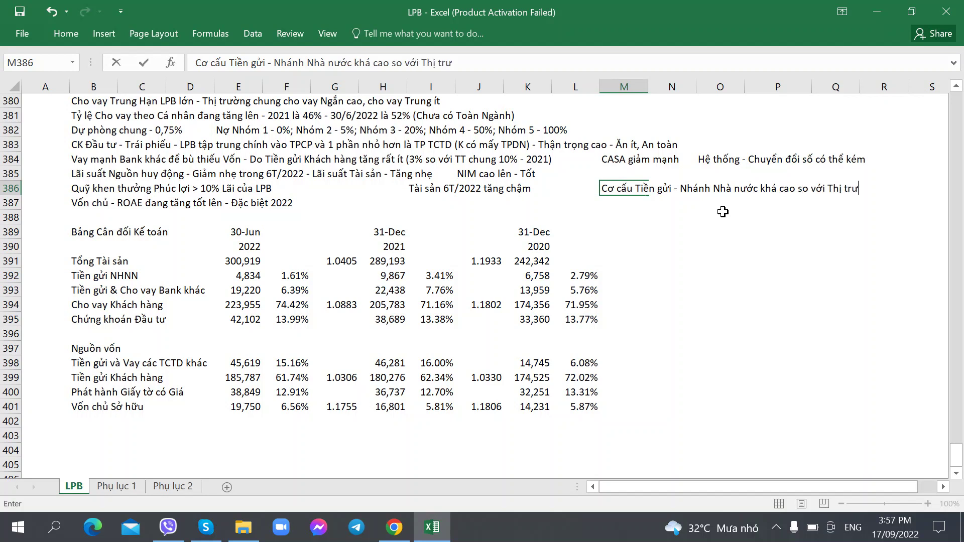
key(Return)
- Check LPB's customer deposits (Tiền gửi Khách hàng) at 30 June 2022 in the balance sheet summary
click(93, 392)
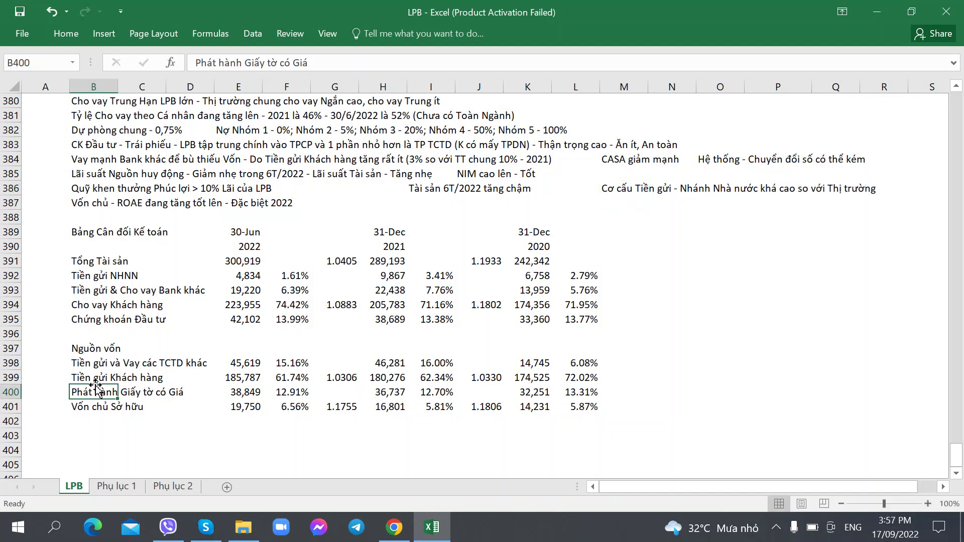
click(94, 380)
click(245, 385)
click(242, 378)
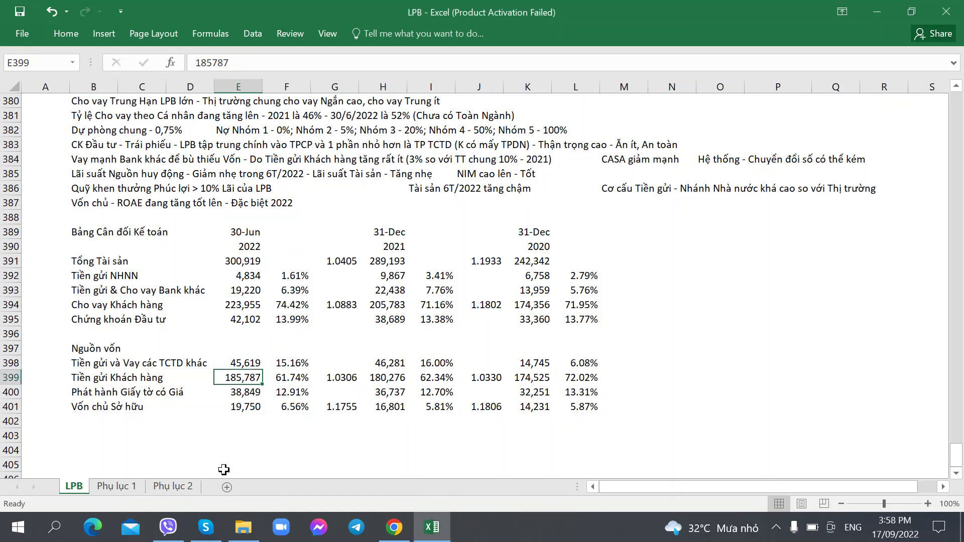
- On the Phụ lục 2 sheet, check LPB's CASA ratios for 2021 and 2020
click(173, 487)
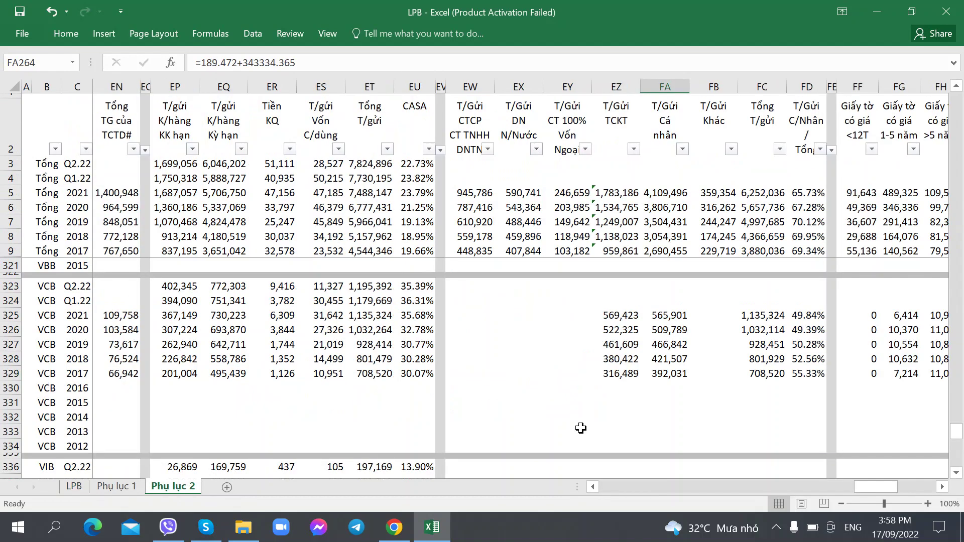
scroll(652, 362, up, 20)
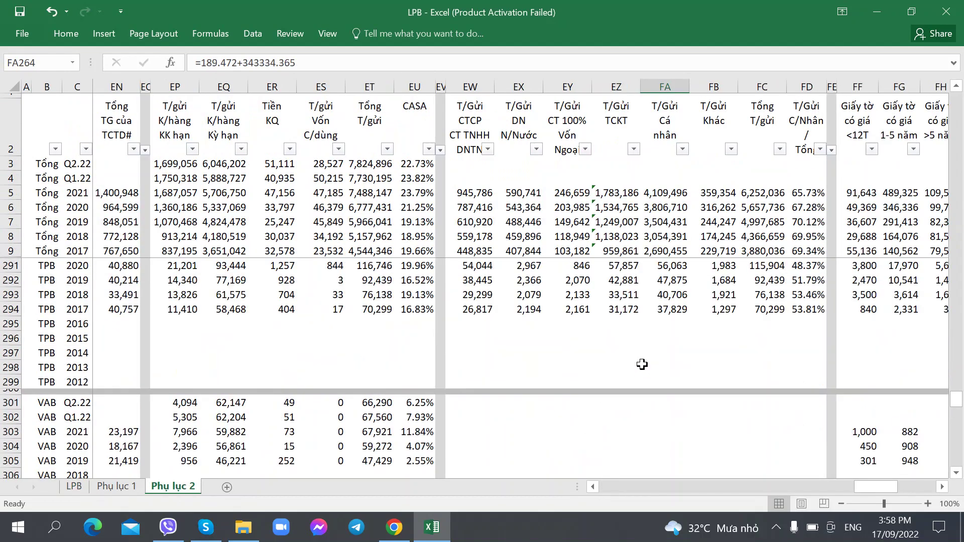
scroll(642, 364, up, 20)
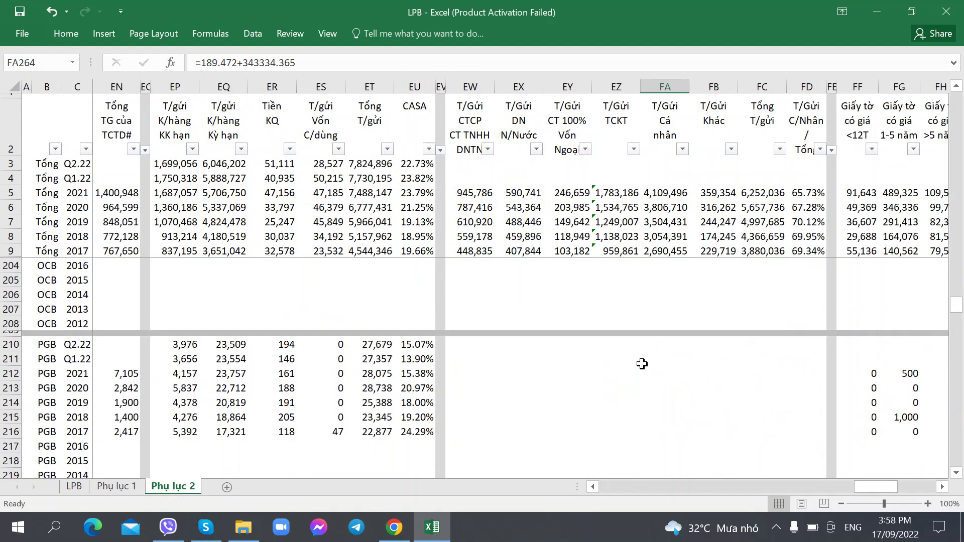
scroll(642, 363, up, 15)
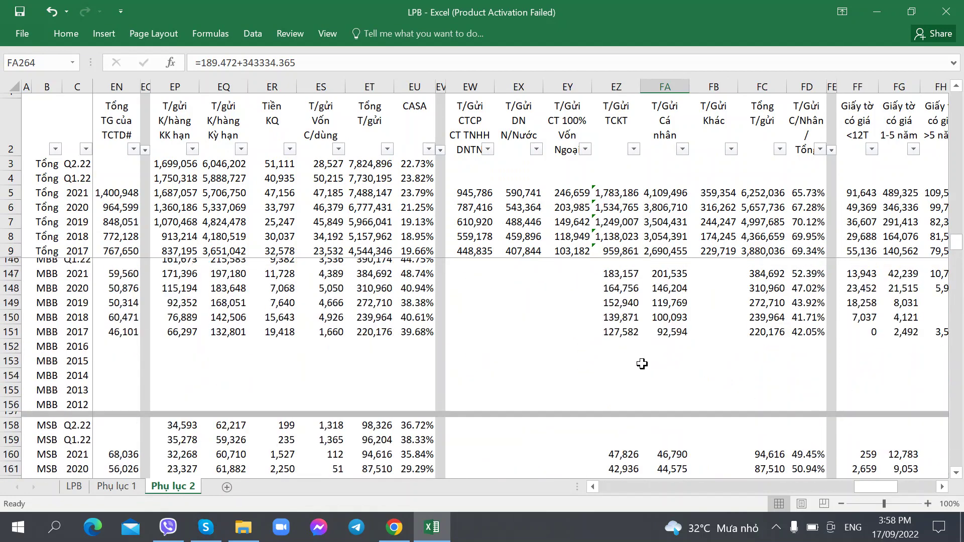
click(397, 332)
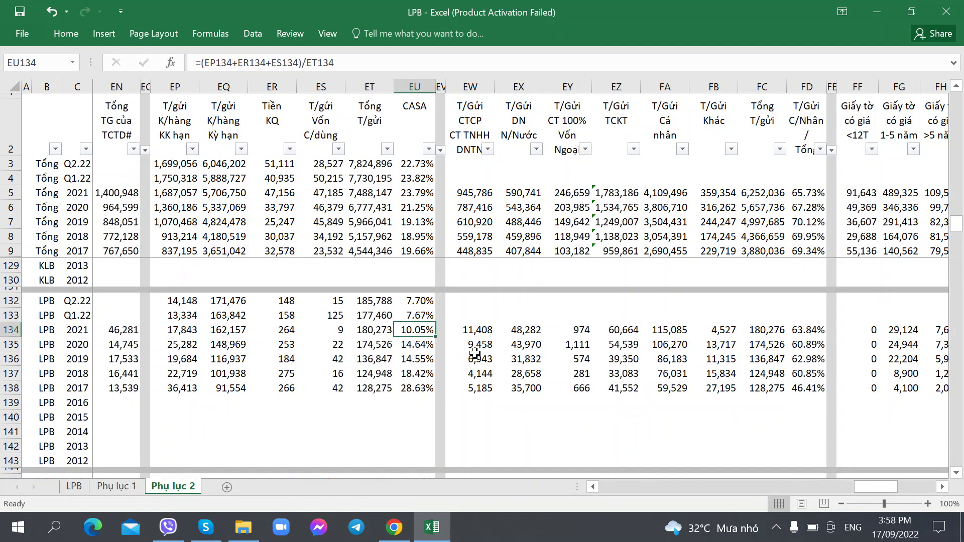
key(Down)
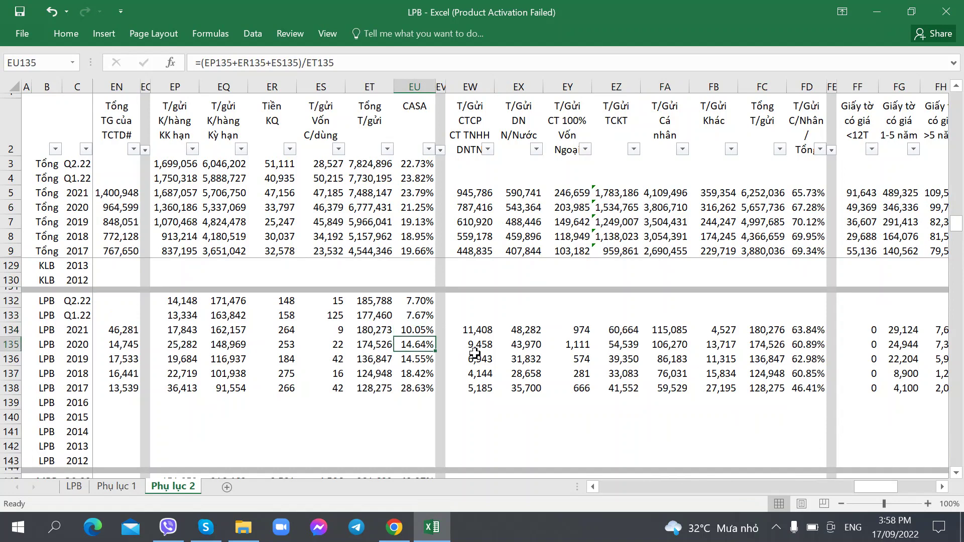
key(Up)
key(Left)
key(Right)
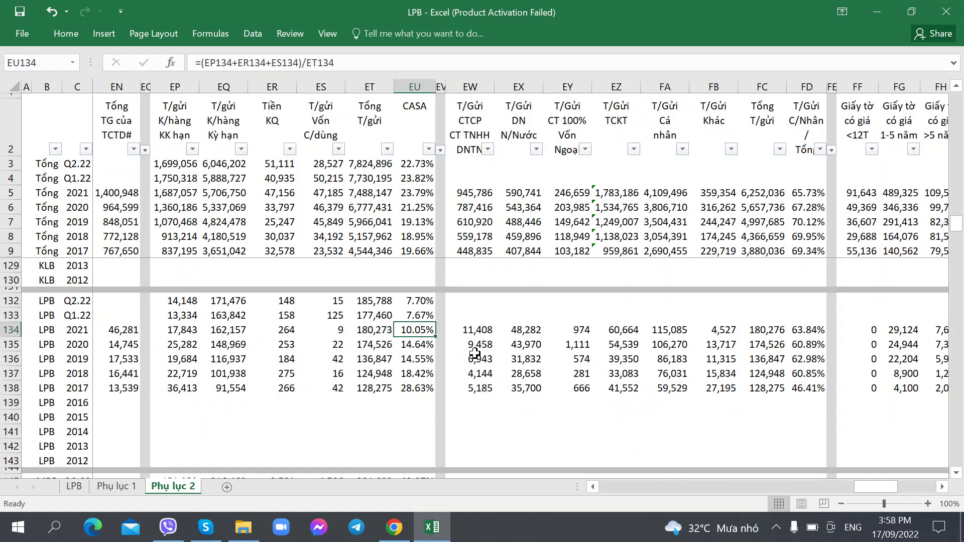
- On the LPB sheet, review the CASA, system and asset growth notes against the balance sheet summary below them
click(74, 486)
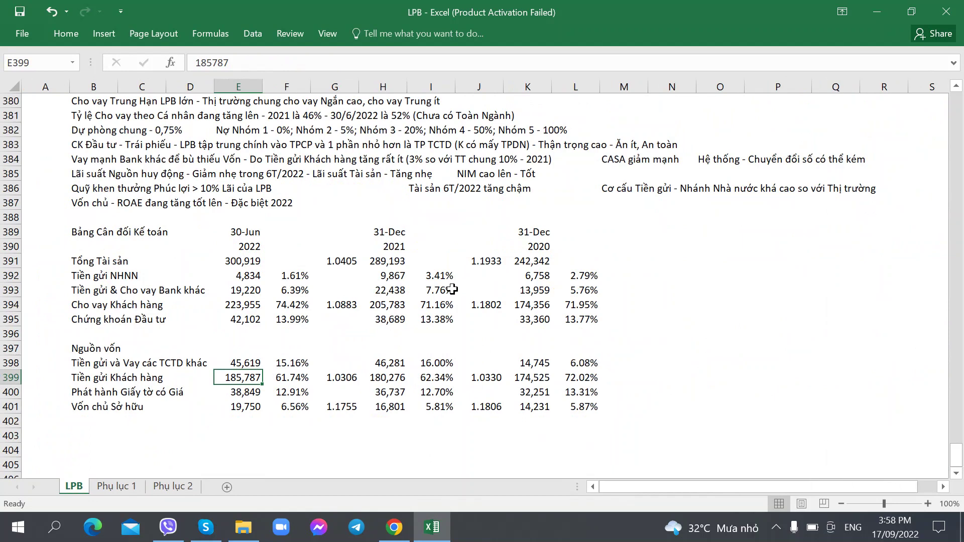
click(671, 160)
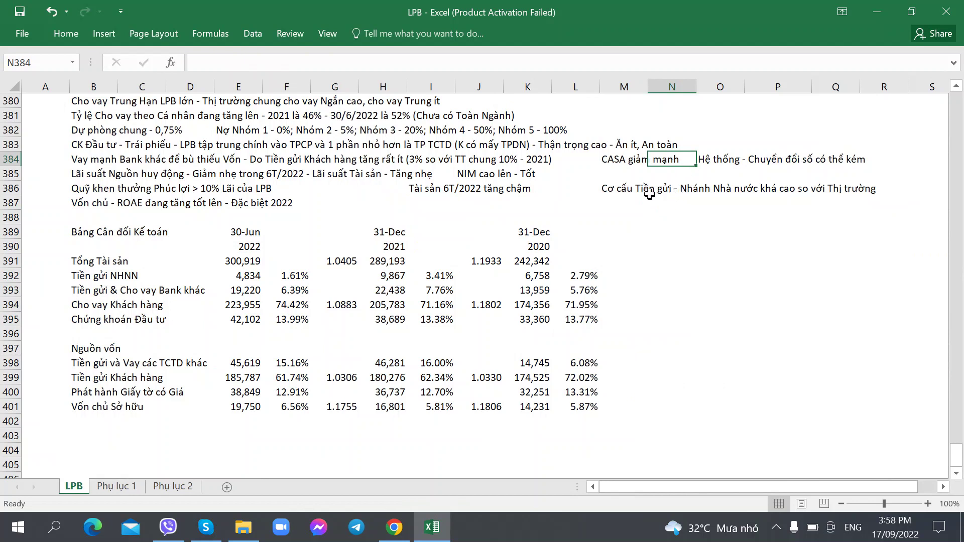
click(626, 159)
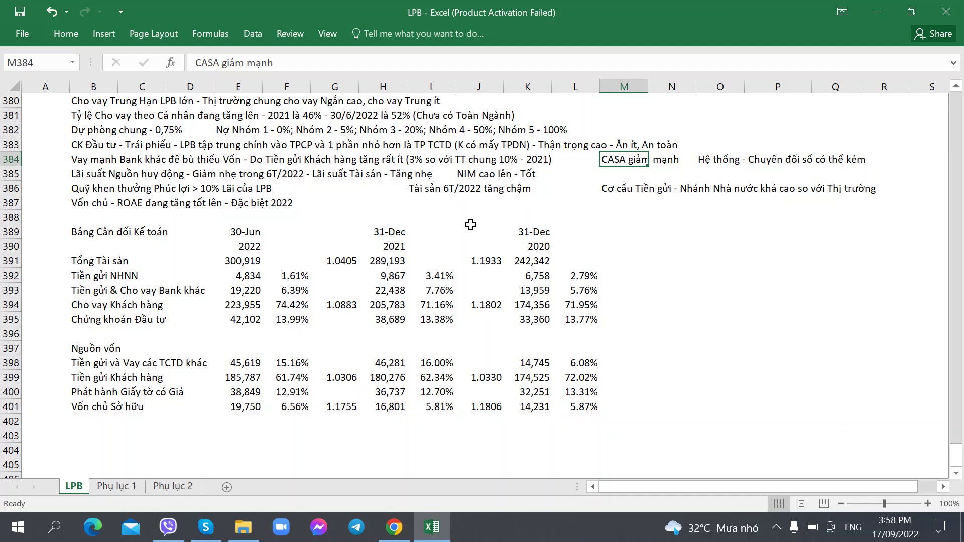
click(431, 199)
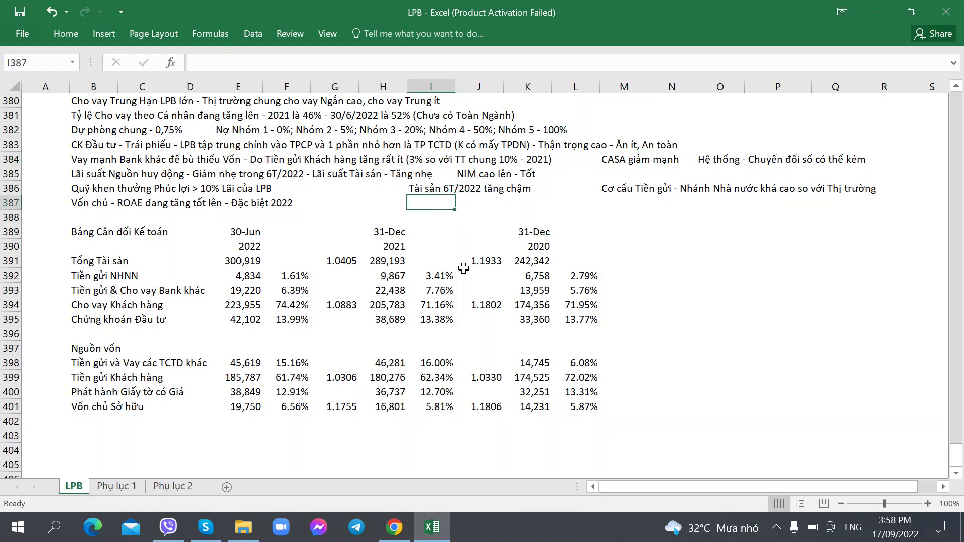
scroll(464, 268, up, 1)
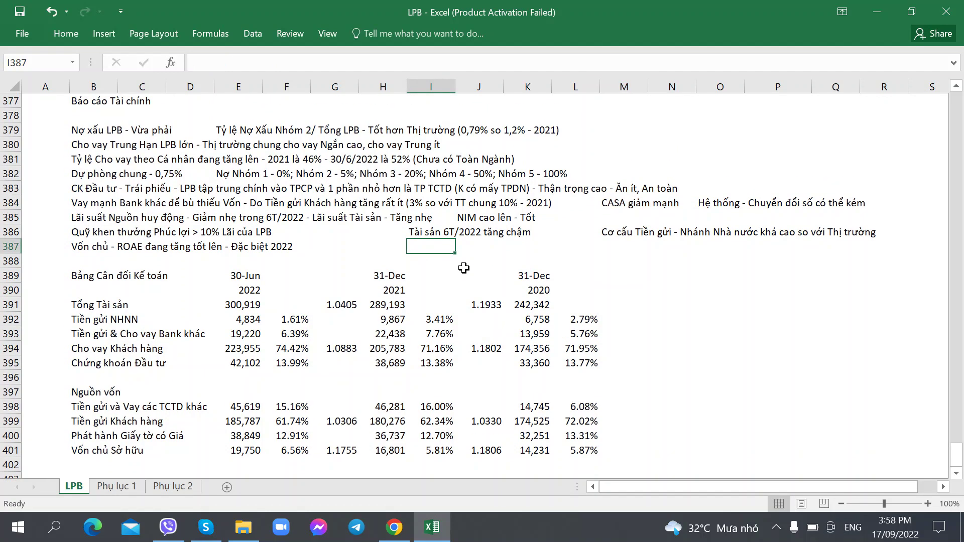
scroll(481, 270, down, 1)
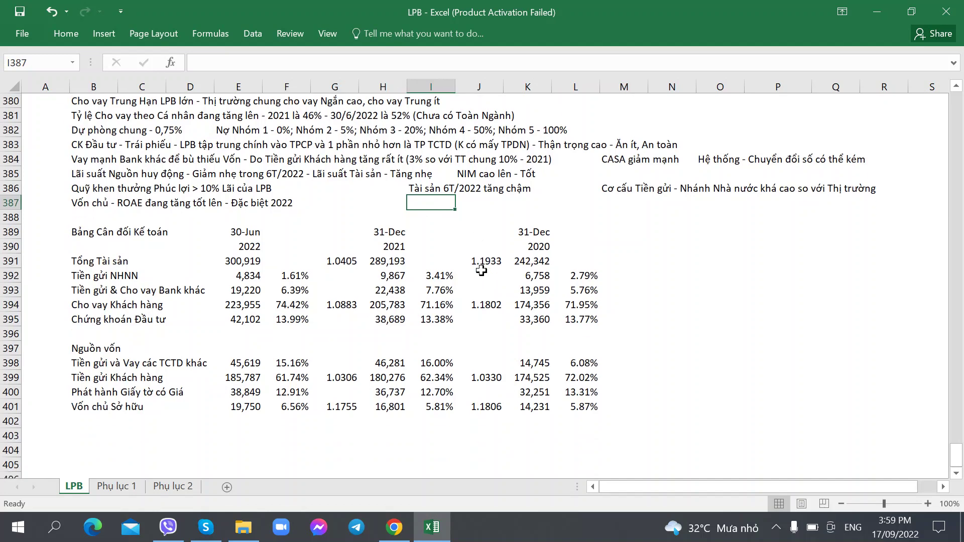
scroll(480, 271, up, 1)
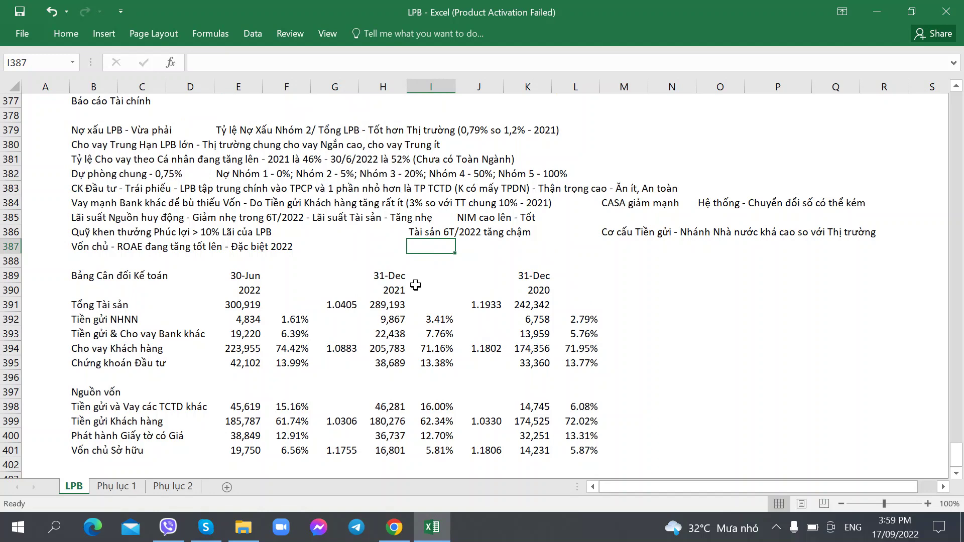
- On the Phụ lục 2 sheet, compare LPB's NIM for Q1.22 and 2021 with the all-bank totals
click(172, 487)
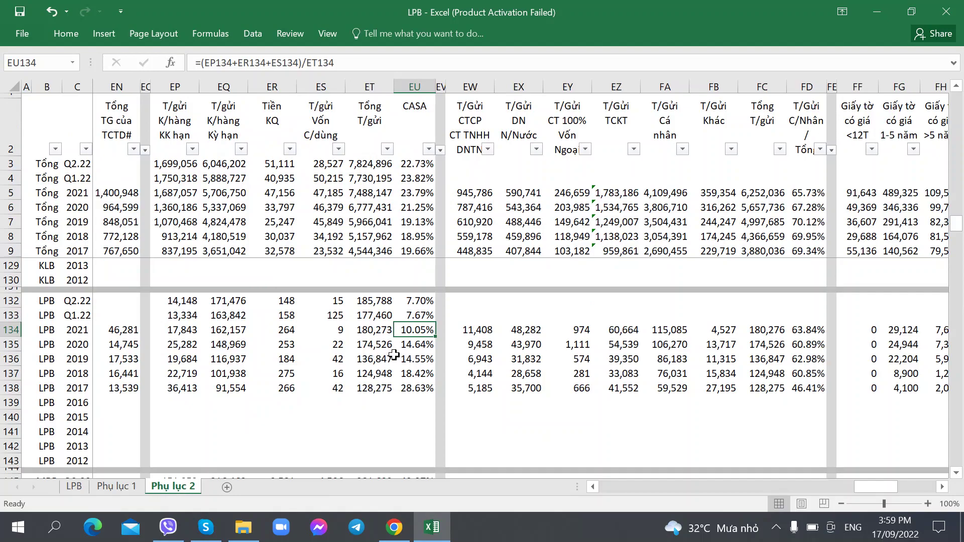
key(Left)
key(Left)
key(Left)
key(Left)
key(Left)
key(Left)
key(Left)
key(Left)
key(Left)
key(Left)
key(Left)
key(Left)
key(Left)
key(Left)
key(Left)
key(Left)
key(Left)
key(Left)
key(Left)
key(Left)
key(Left)
key(Left)
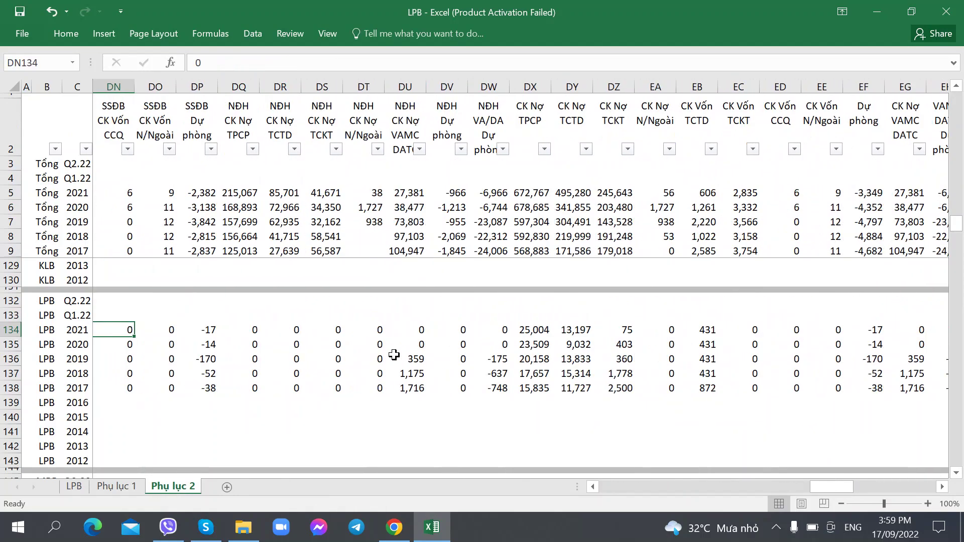
key(Left)
key(Left)
key(Left)
key(Left)
key(Left)
key(Left)
key(Left)
key(Left)
key(Left)
key(Left)
key(Left)
key(Left)
key(Left)
key(Left)
key(Left)
key(Left)
key(Left)
key(Left)
key(Left)
key(Left)
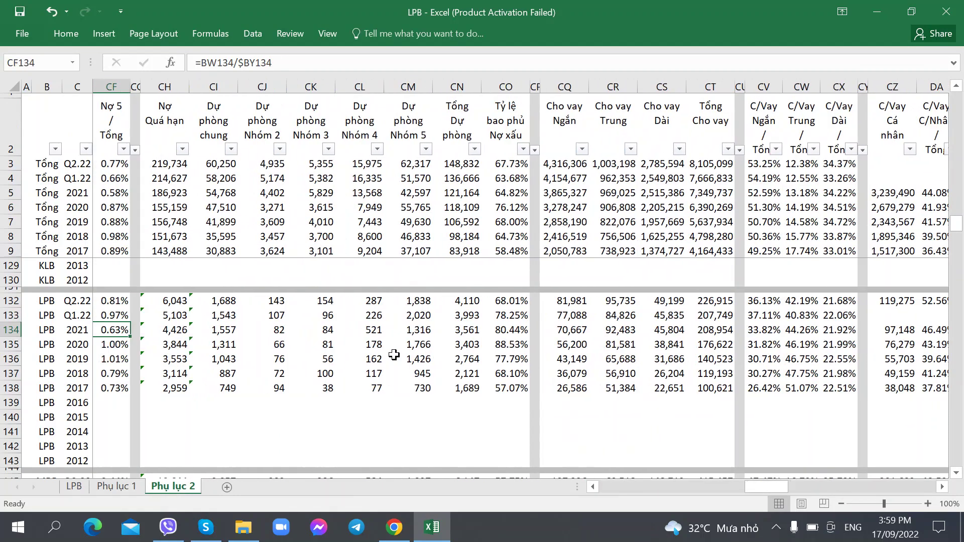
key(Left)
key(Left)
key(Left)
key(Left)
key(Left)
key(Left)
key(Left)
key(Left)
key(Left)
key(Left)
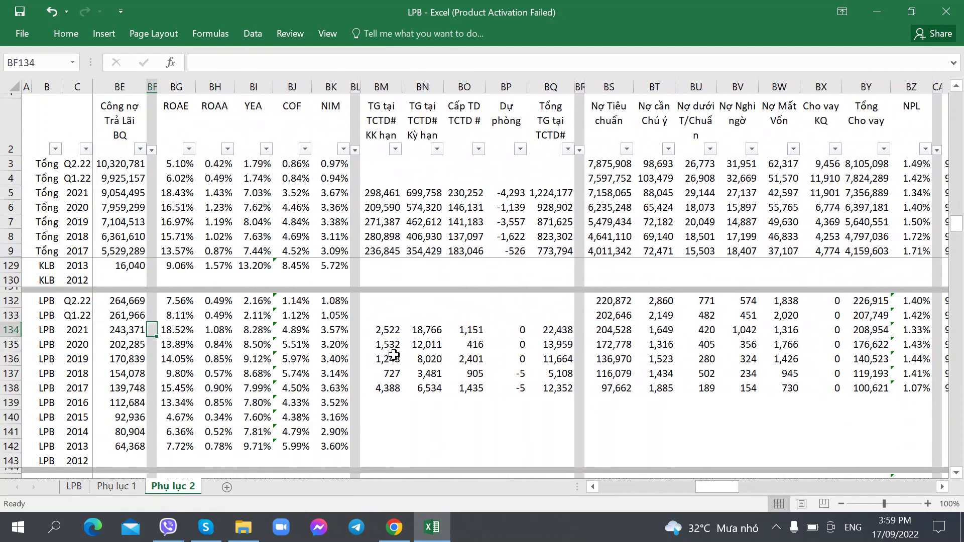
key(Left)
key(Right)
key(Right)
key(Right)
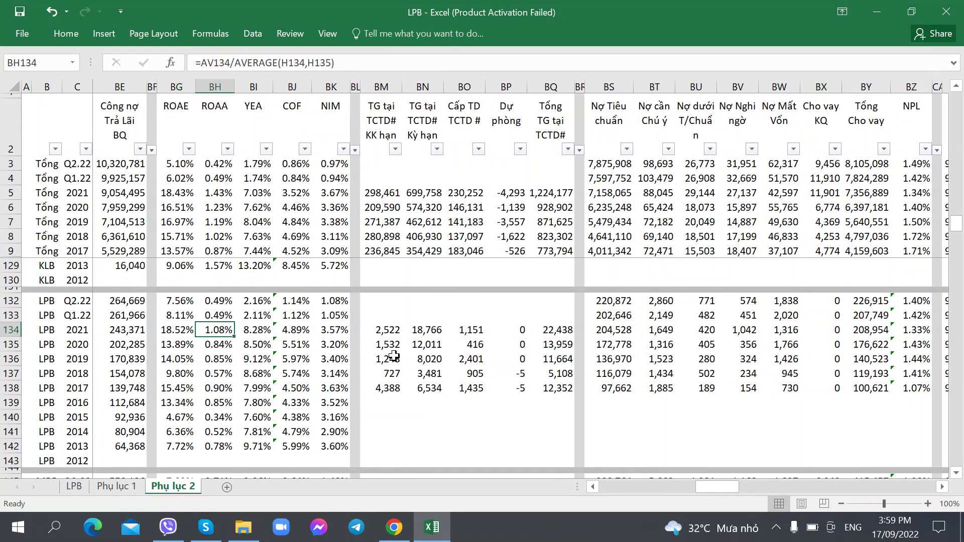
click(325, 314)
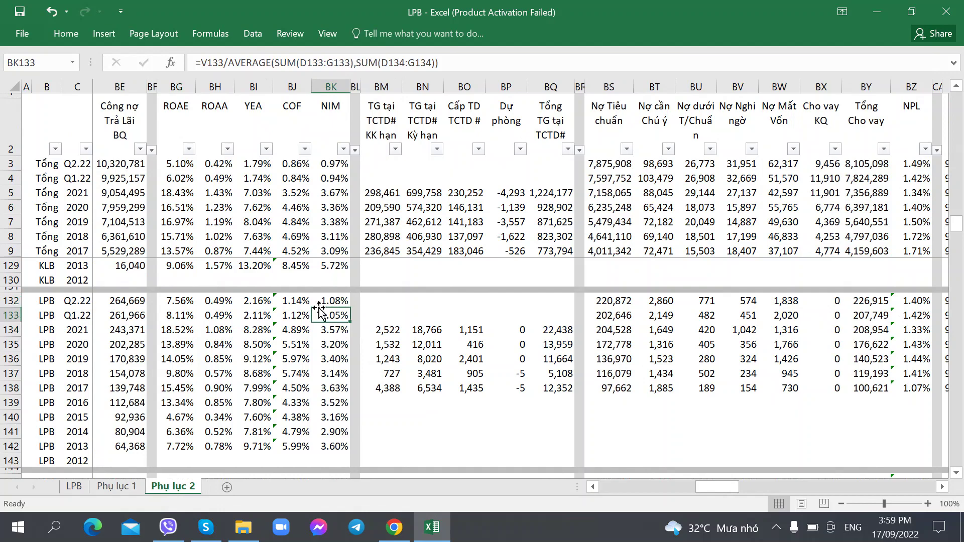
click(327, 165)
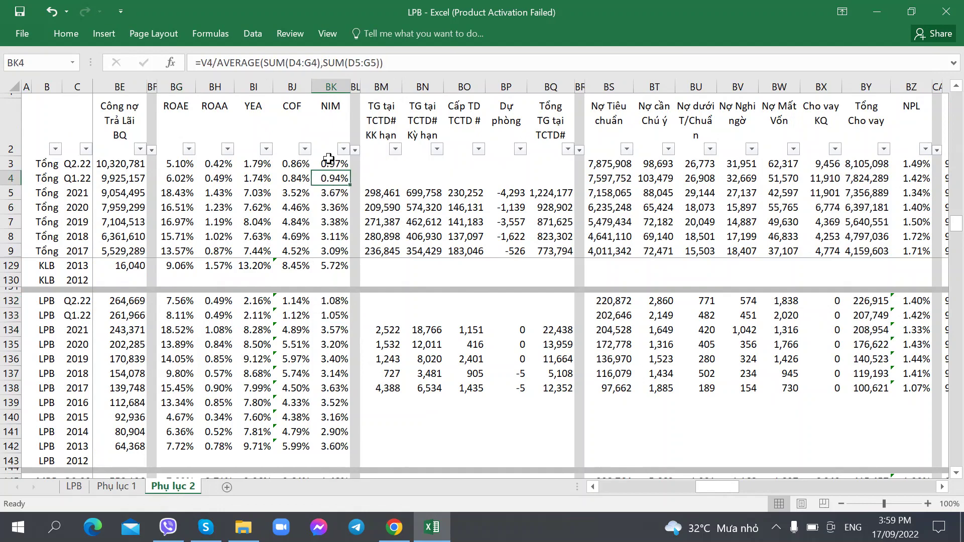
click(320, 330)
- Compare LPB's NIM, YEA and COF with those of other banks such as BID, BVB, CTG and KLB
scroll(320, 330, up, 20)
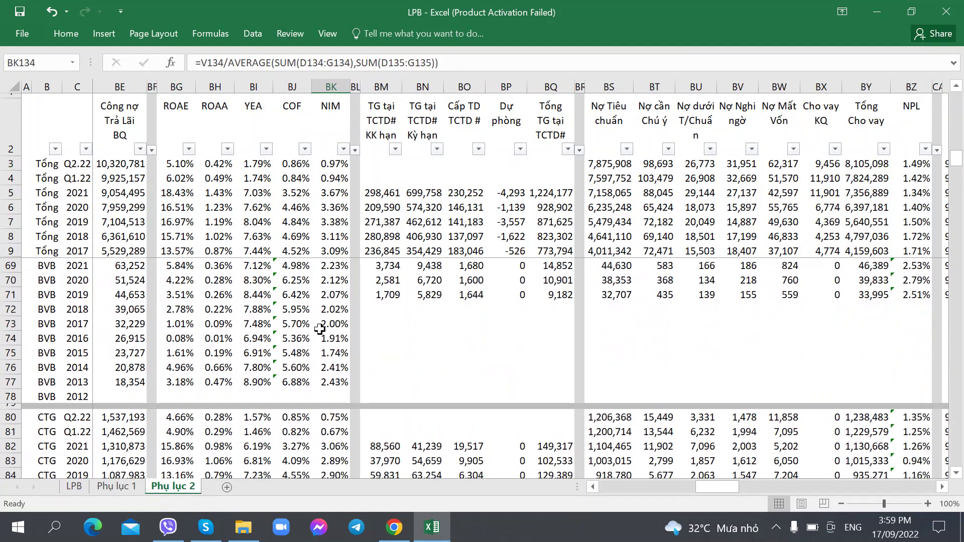
scroll(320, 330, down, 3)
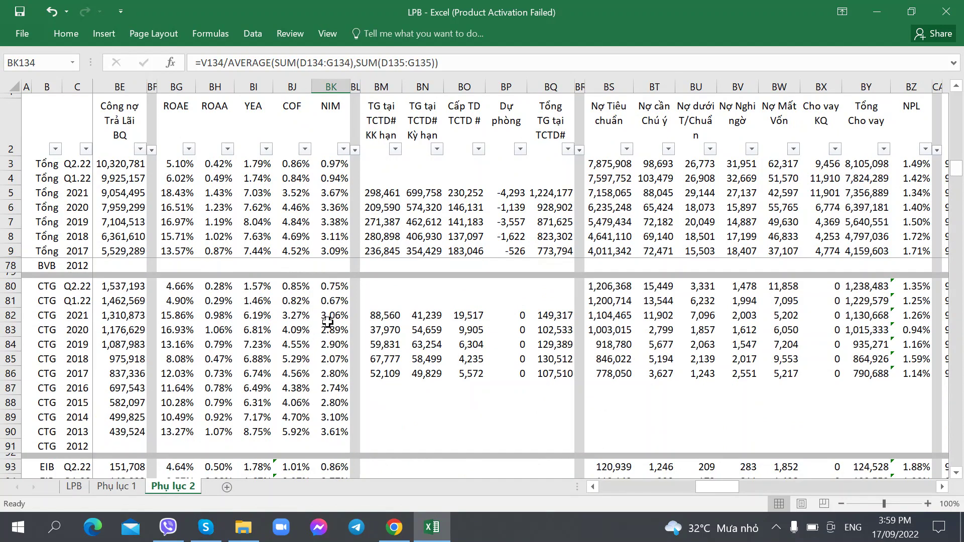
scroll(328, 322, down, 13)
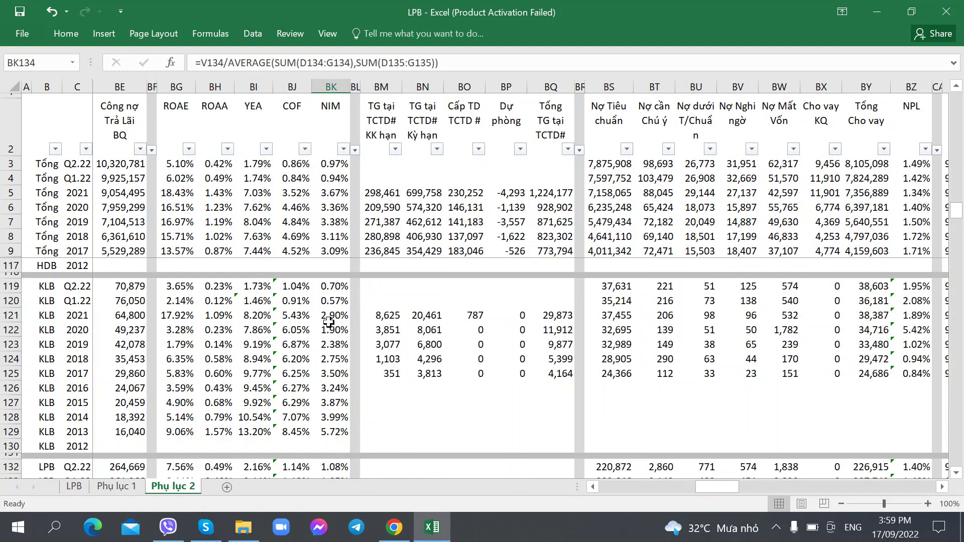
scroll(329, 322, up, 3)
scroll(329, 322, down, 8)
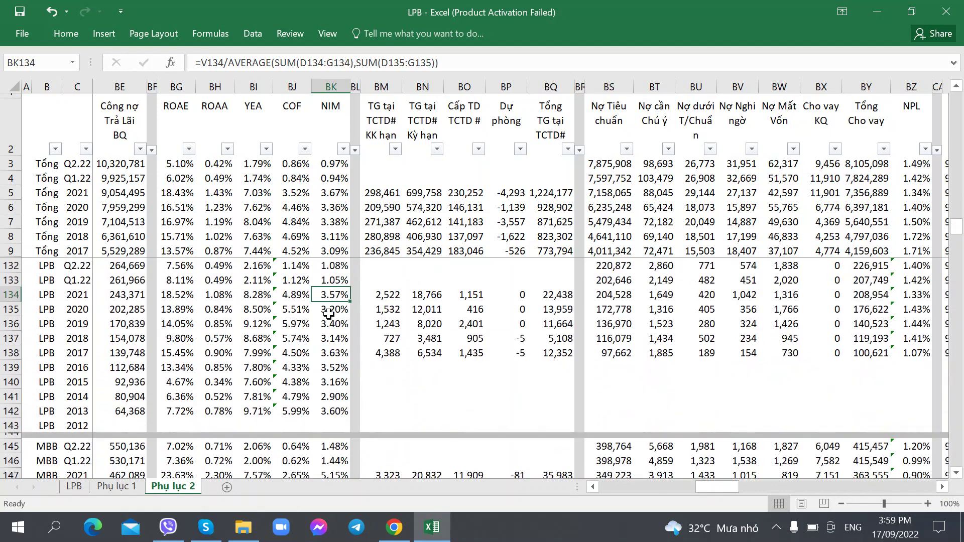
scroll(328, 314, up, 19)
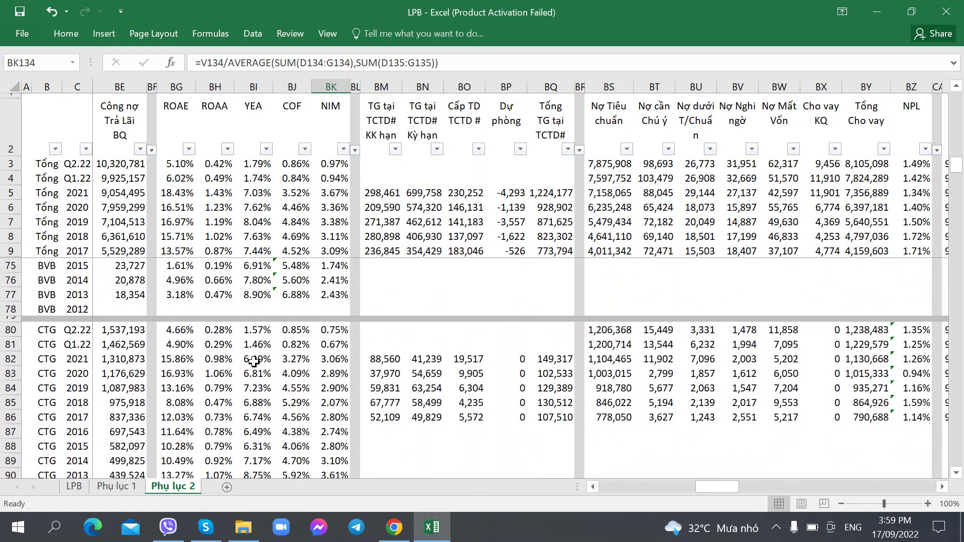
scroll(254, 361, up, 7)
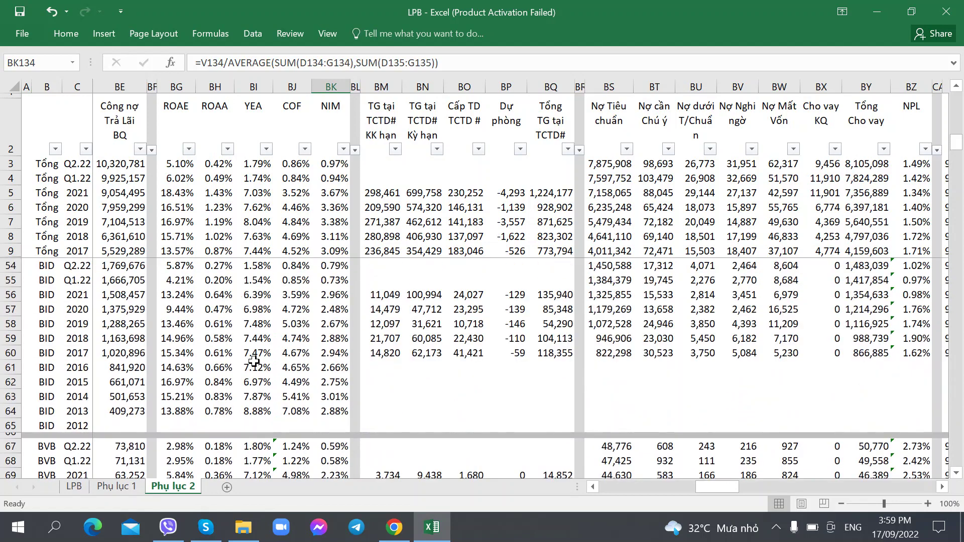
scroll(253, 361, up, 1)
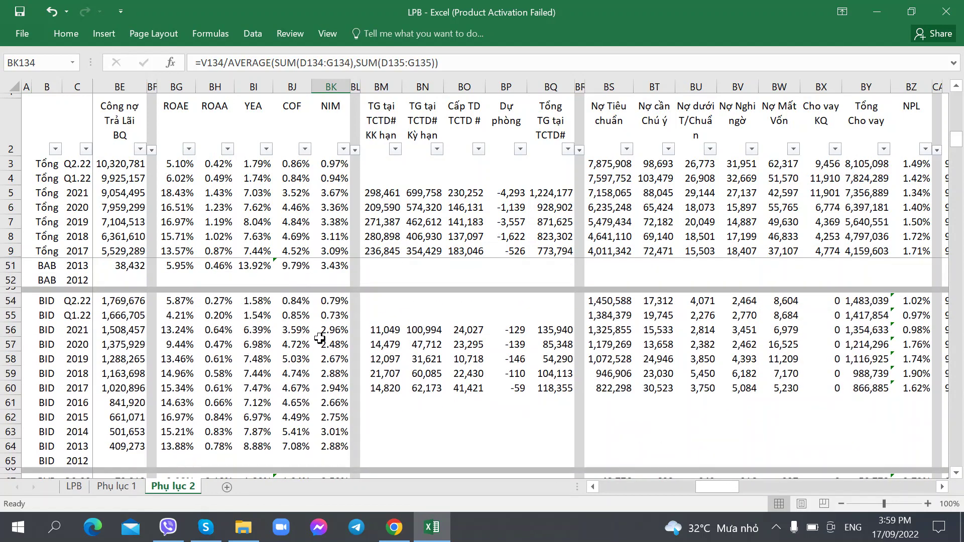
scroll(331, 331, down, 20)
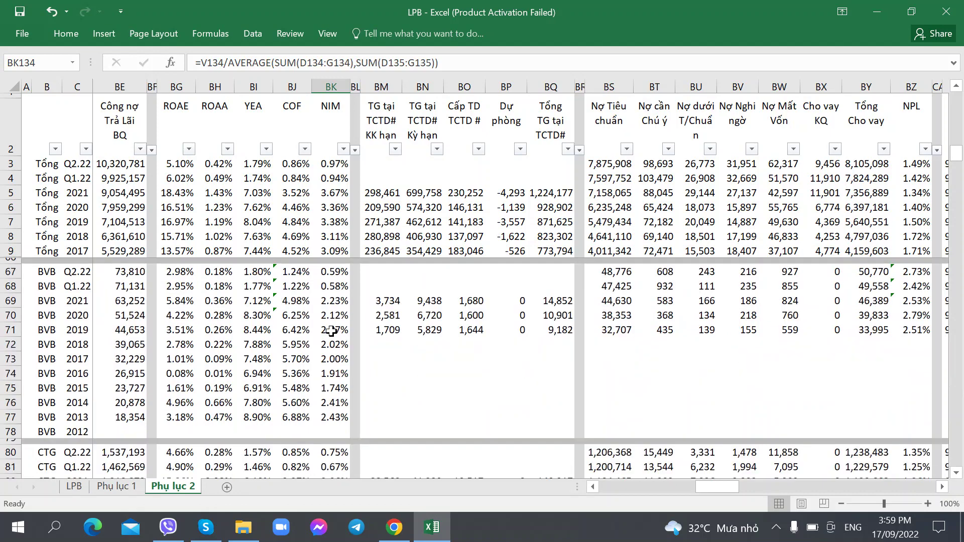
scroll(331, 331, up, 6)
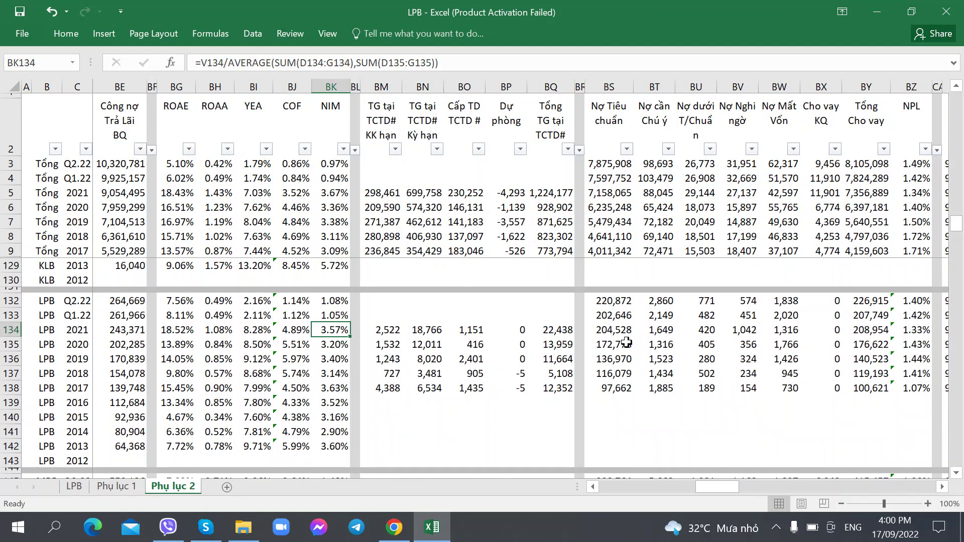
- Examine LPB's 2021 loan classification, NPL ratio and the share of each debt group in total loans
click(702, 331)
key(Right)
key(Right)
key(Right)
key(Right)
key(Right)
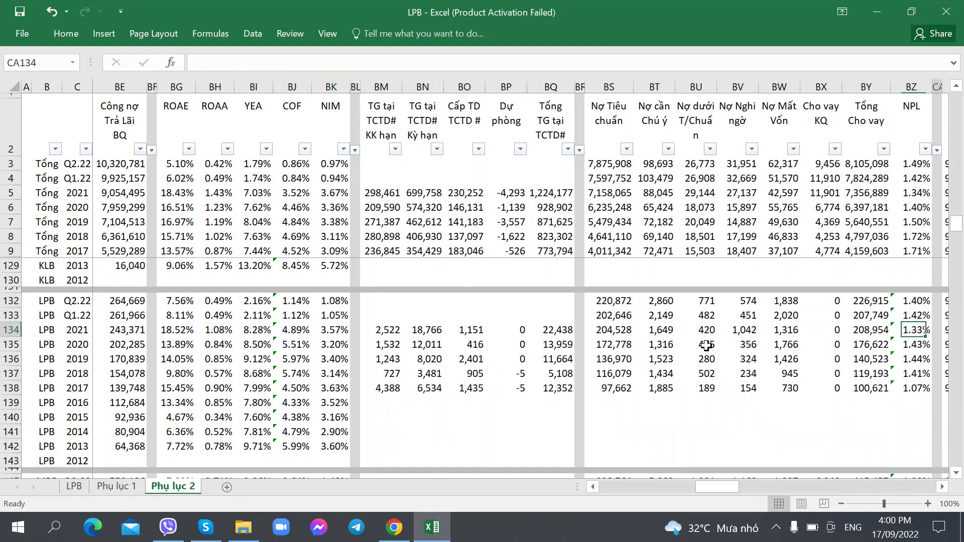
key(Right)
key(Right)
key(Right)
key(Right)
key(Right)
key(Right)
key(Right)
key(Right)
key(Right)
key(Right)
key(Right)
key(Right)
key(Right)
key(Left)
key(Left)
key(Left)
key(Left)
key(Left)
key(Left)
key(Left)
key(Left)
key(Left)
key(Left)
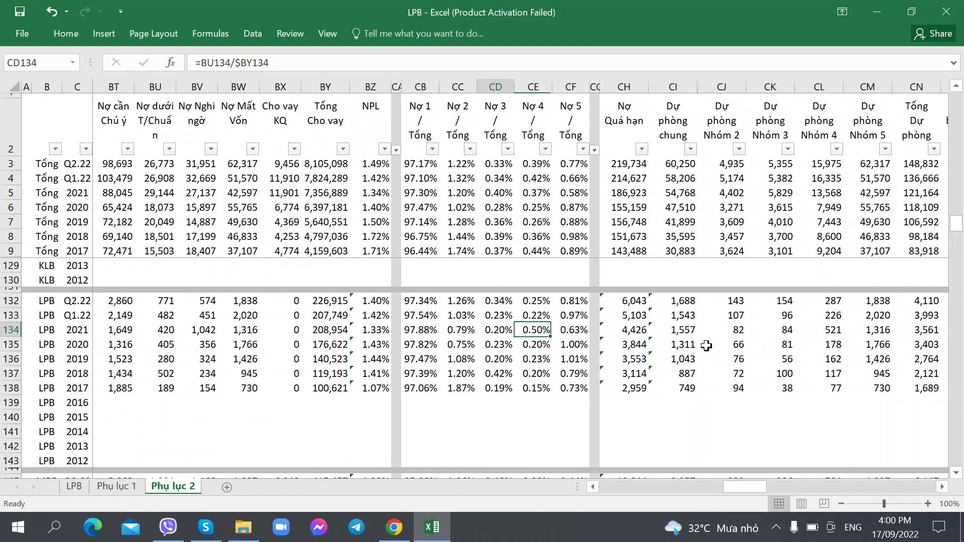
- Examine LPB's 2021 loan-loss provisions, bad debt coverage and the short-, medium- and long-term shares of its lending
key(Right)
key(Right)
key(Right)
key(Right)
key(Right)
key(Right)
key(Right)
key(Right)
key(Right)
key(Right)
key(Right)
key(Right)
key(Right)
key(Right)
key(Right)
key(Right)
key(Right)
key(Right)
key(Right)
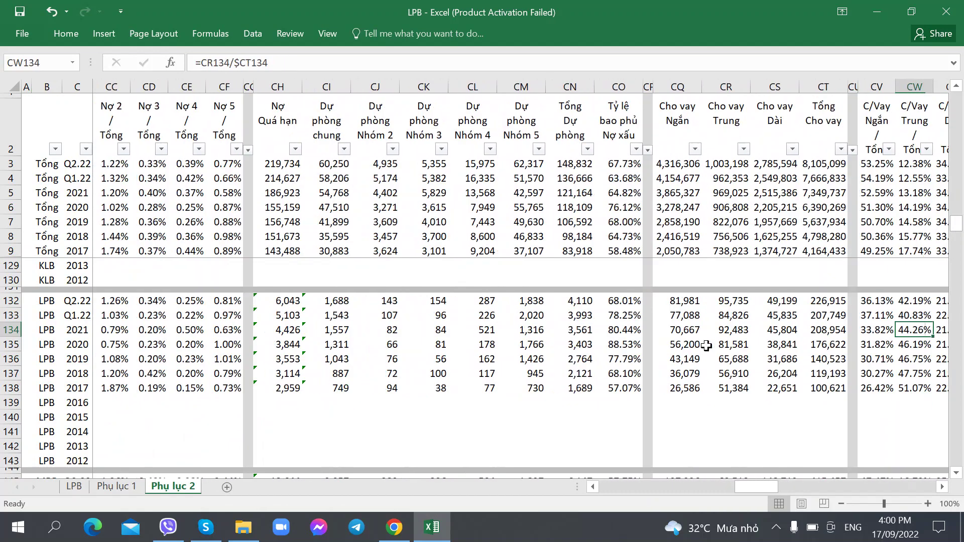
key(Right)
key(Right)
key(Left)
key(Left)
key(Left)
key(Left)
key(Left)
key(Left)
key(Left)
key(Left)
key(Left)
key(Left)
key(Left)
key(Left)
key(Left)
key(Left)
key(Left)
key(Left)
key(Left)
key(Left)
key(Left)
key(Left)
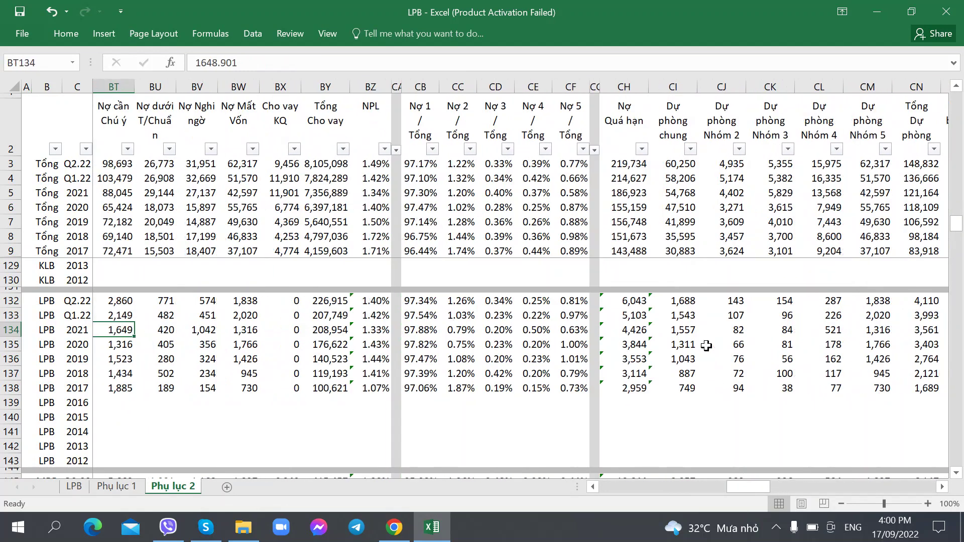
- Review LPB's 2021 interbank deposits and loans, loan classification, NPL ratio and debt group shares on the Phụ lục 2 sheet
key(Left)
key(Right)
key(Right)
key(Right)
key(Right)
key(Right)
key(Right)
key(Right)
key(Right)
key(Right)
key(Right)
key(Right)
key(Left)
key(Left)
key(Left)
key(Left)
key(Left)
key(Left)
key(Left)
key(Left)
key(Left)
key(Left)
key(Left)
key(Left)
key(Left)
key(Left)
key(Left)
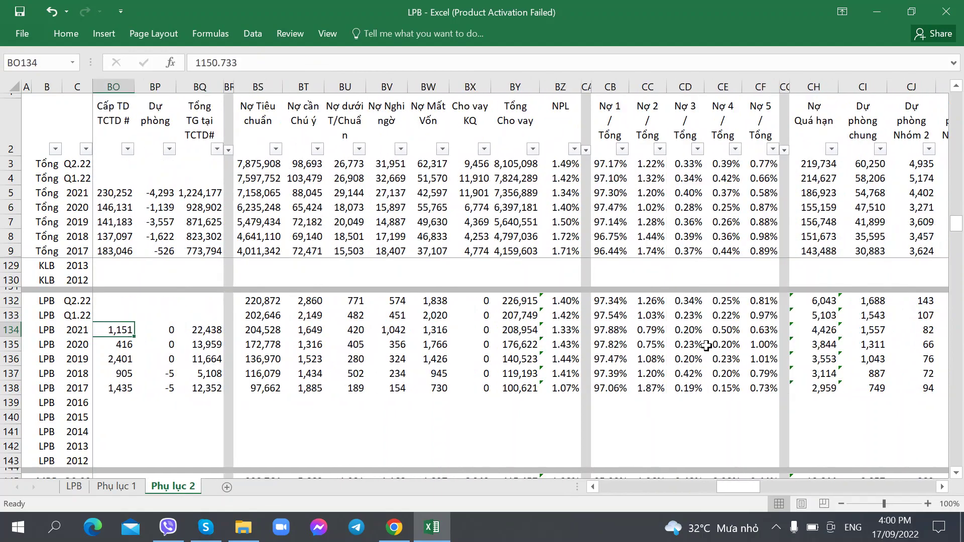
key(Left)
key(Left)
key(Right)
key(Right)
key(Right)
key(Right)
key(Right)
key(Right)
key(Right)
key(Right)
key(Right)
key(Right)
key(Right)
key(Right)
key(Right)
key(Right)
key(Right)
key(Right)
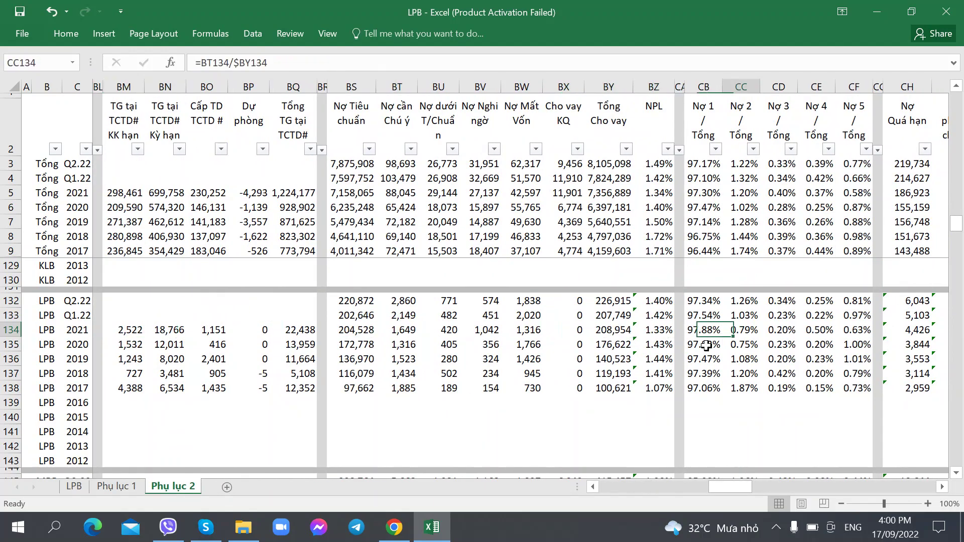
- Examine LPB's 2021 lending by term, personal loans, provisions, investment securities and deposits and borrowings from other credit institutions
key(Right)
key(Right)
key(Right)
key(Right)
key(Right)
key(Right)
key(Right)
key(Right)
key(Right)
key(Right)
key(Right)
key(Right)
key(Right)
key(Right)
key(Right)
key(Right)
key(Right)
key(Right)
key(Right)
key(Right)
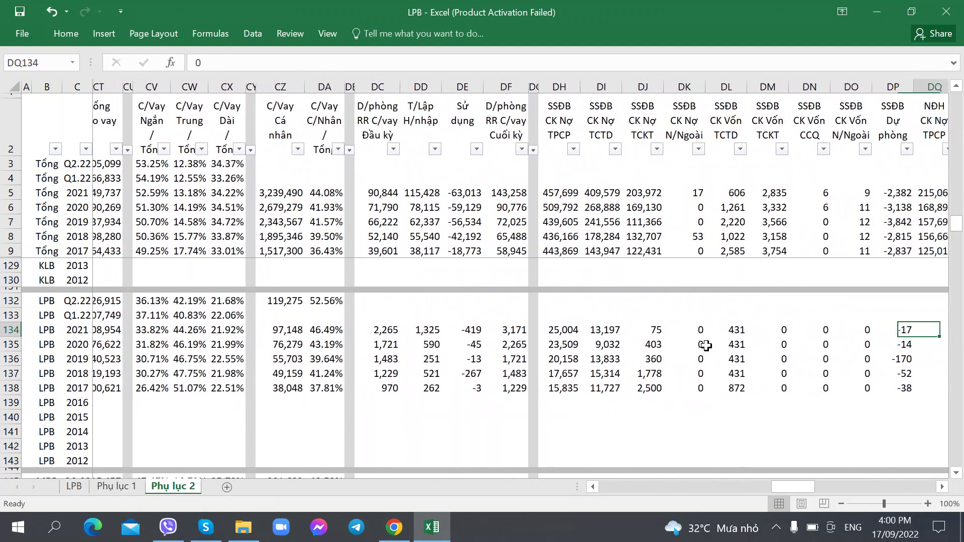
key(Right)
key(Right)
key(Right)
key(Right)
key(Right)
key(Right)
key(Right)
key(Right)
key(Right)
key(Right)
key(Right)
key(Right)
key(Right)
key(Right)
key(Right)
key(Right)
key(Right)
key(Right)
key(Right)
key(Right)
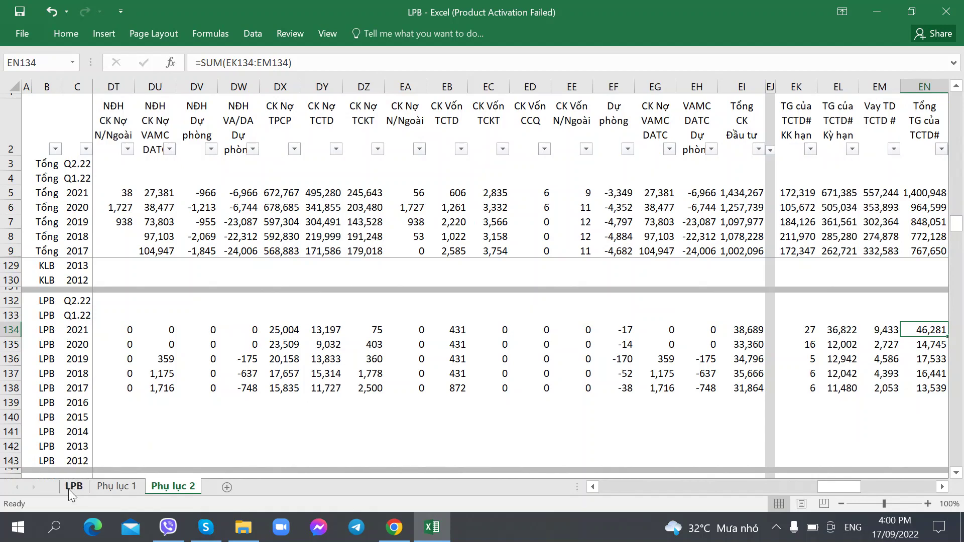
- On the LPB sheet, copy the 31-Dec 2020 balance sheet heading into N389 and Q389 for two more year columns
click(71, 489)
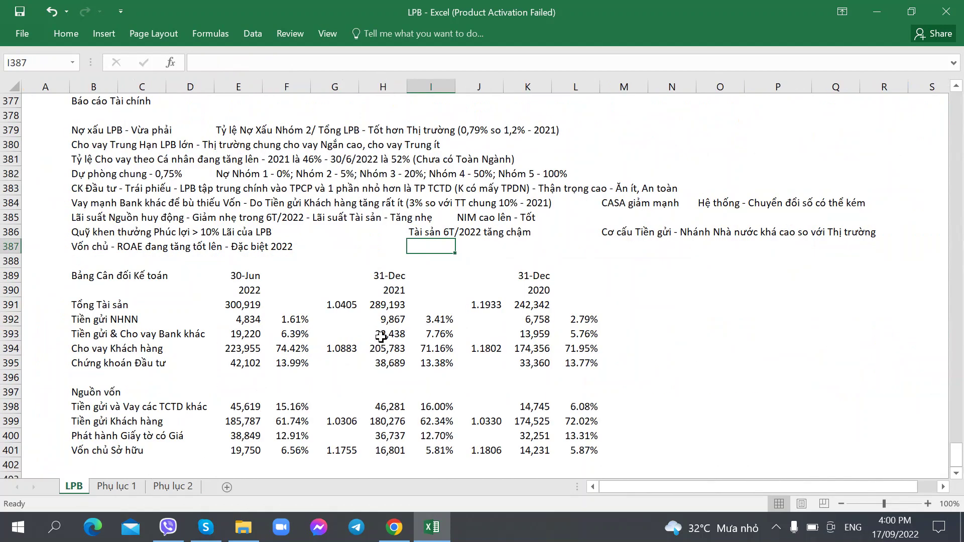
click(637, 245)
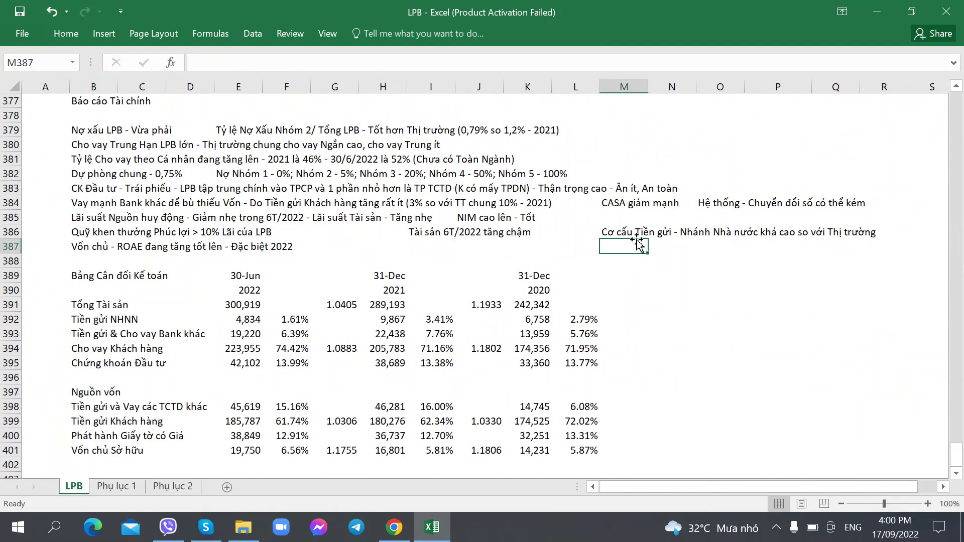
key(alt+Tab)
key(alt+Tab)
scroll(540, 231, down, 1)
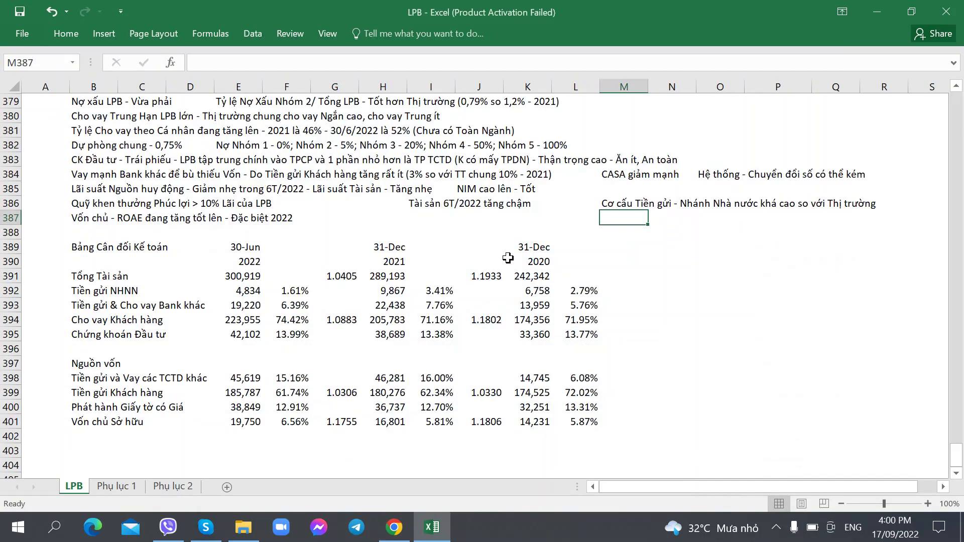
click(539, 232)
drag(539, 232, 539, 246)
key(ctrl+c)
click(720, 232)
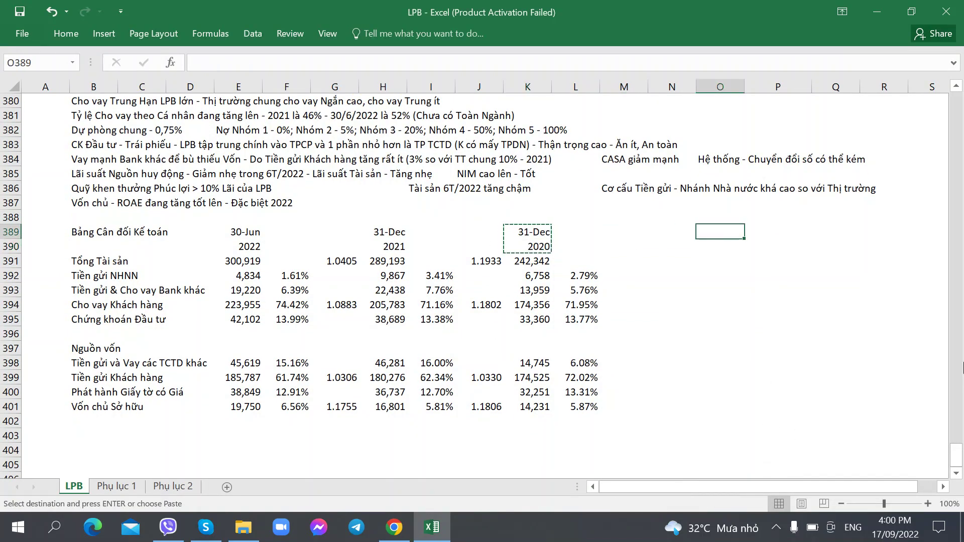
click(672, 231)
key(ctrl+v)
click(836, 232)
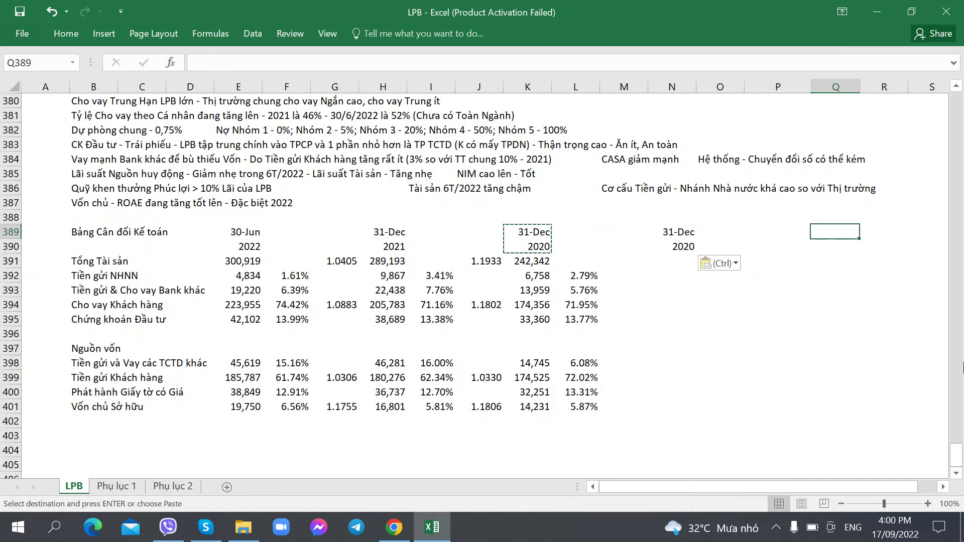
key(ctrl+v)
- Change the years under the two copied headings to 2019 in N390 and 2018 in Q390
click(778, 232)
key(Left)
key(Left)
key(Down)
key(Left)
key(Right)
text(2019)
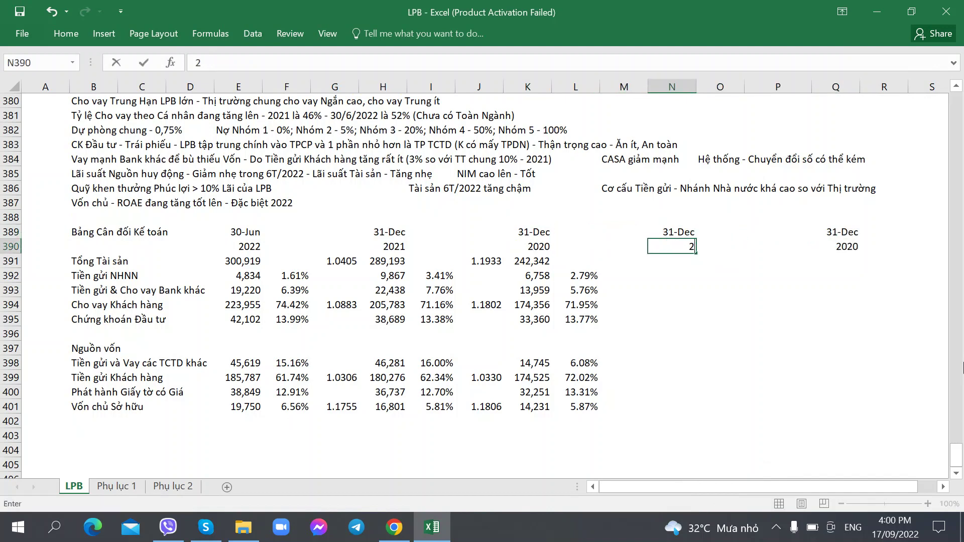
key(Right)
key(Right)
key(Right)
text(2018)
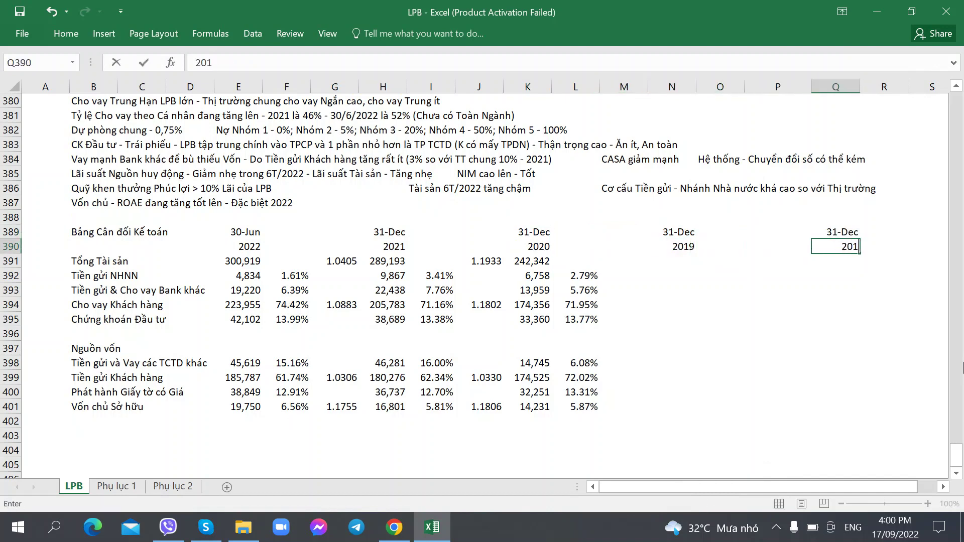
- Find total assets in LPB_19CN_BCTC_KT.pdf in Chrome and enter 202,058 for 2019 and 175,094 for 2018 in Excel, adding year-on-year growth ratios
key(Left)
key(Left)
key(Left)
key(Down)
key(alt+Tab)
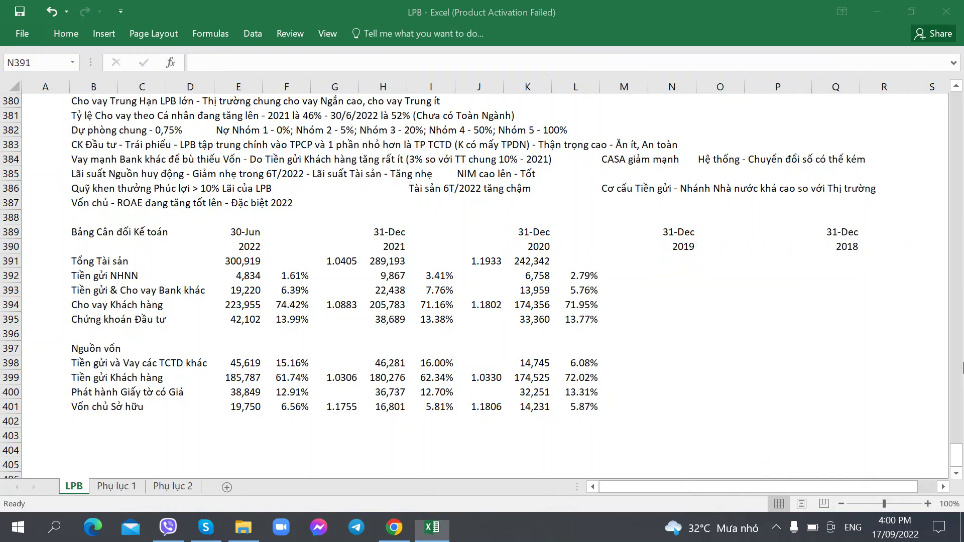
scroll(721, 323, down, 15)
scroll(721, 323, down, 20)
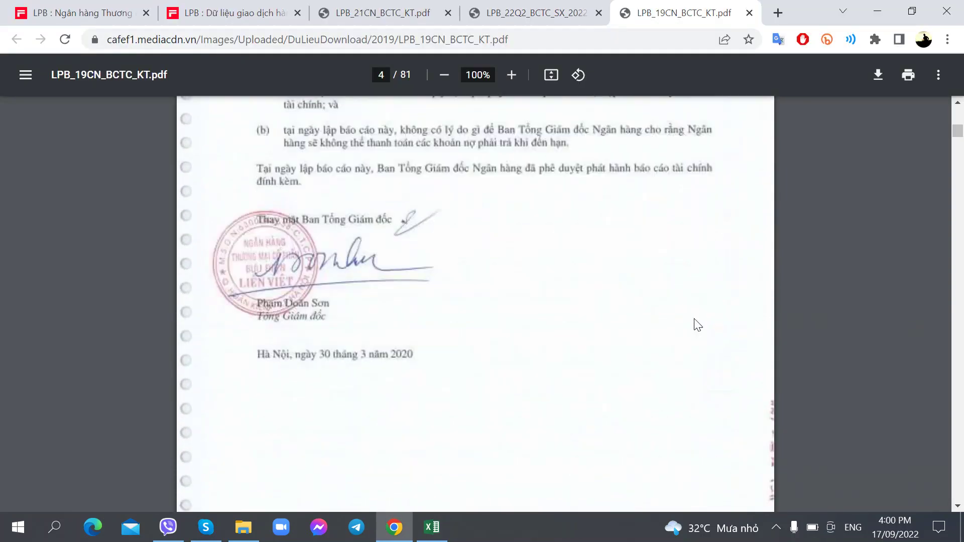
scroll(630, 320, down, 10)
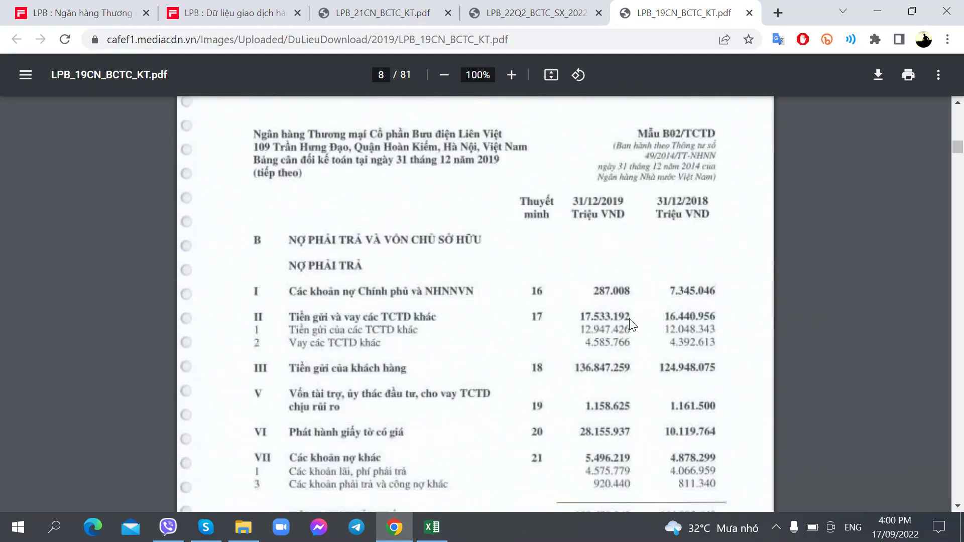
scroll(628, 319, up, 16)
key(alt+Tab)
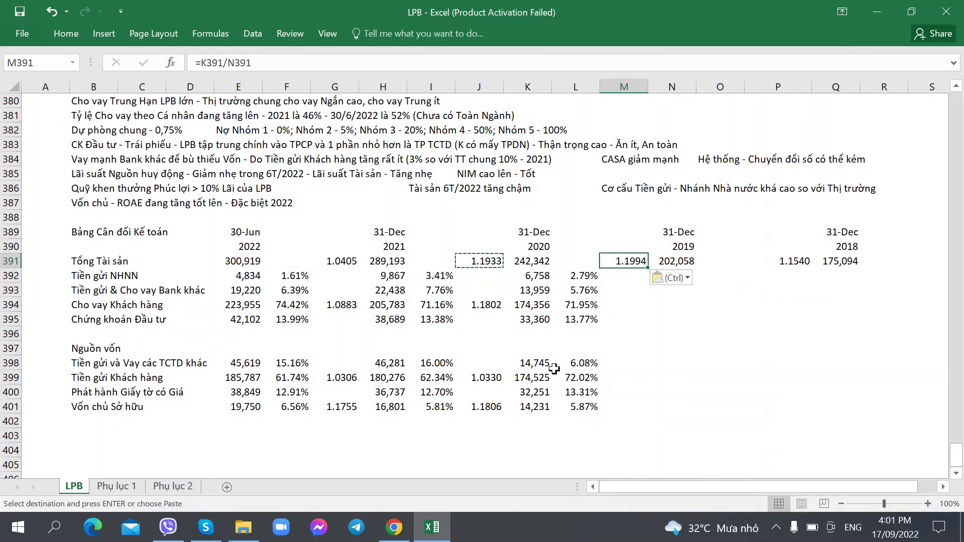
- Check the 2019 and 2018 total assets in the Chrome PDF report and compare their growth ratios in Excel
key(alt+Tab)
scroll(647, 313, down, 8)
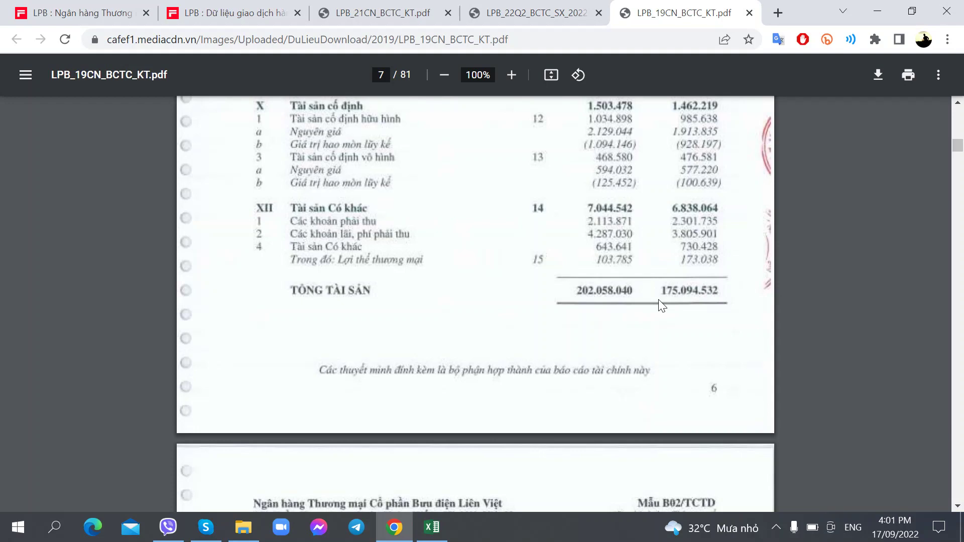
key(alt+Tab)
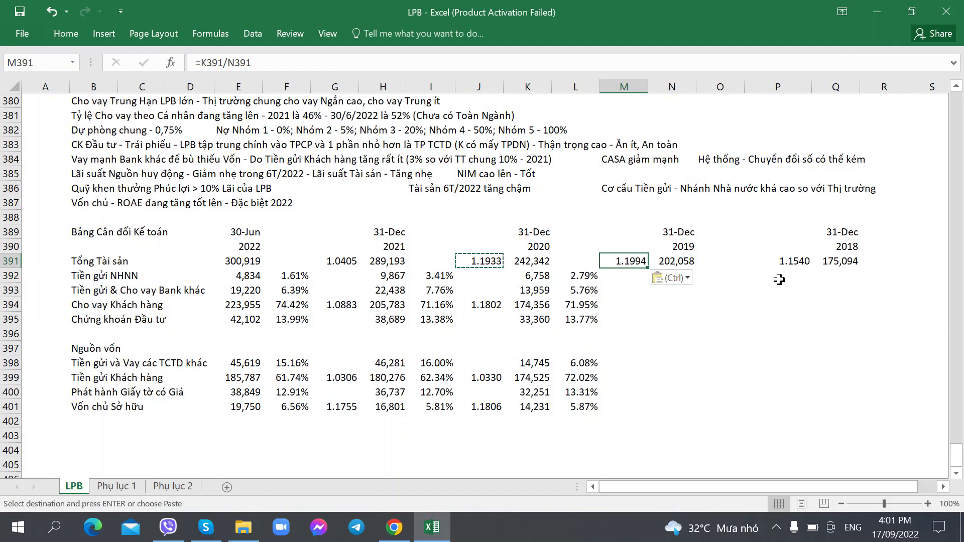
click(788, 262)
click(628, 292)
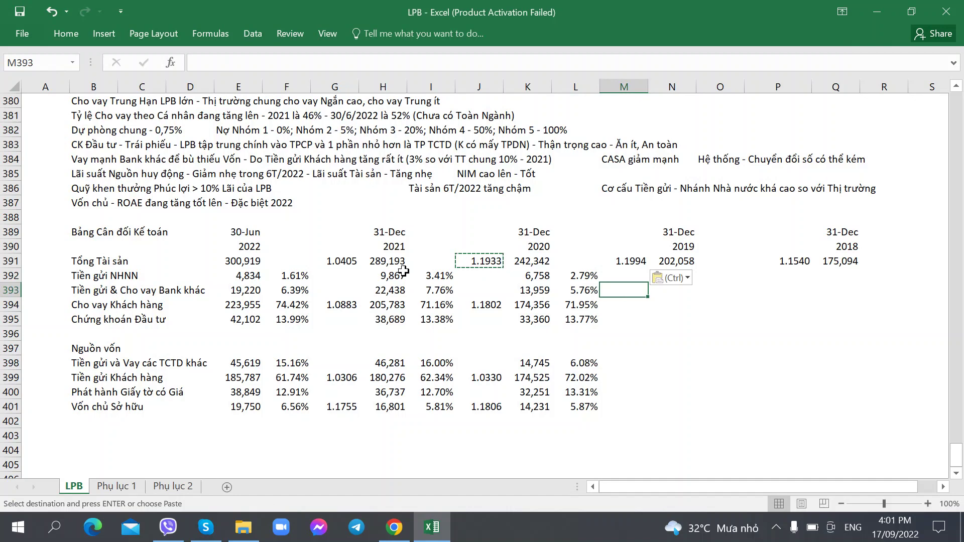
- Using the 2019 report in Chrome, fill in Excel's 2019 and 2018 central bank deposits, interbank balances, customer loans and investment securities, with shares of total assets
key(alt+Tab)
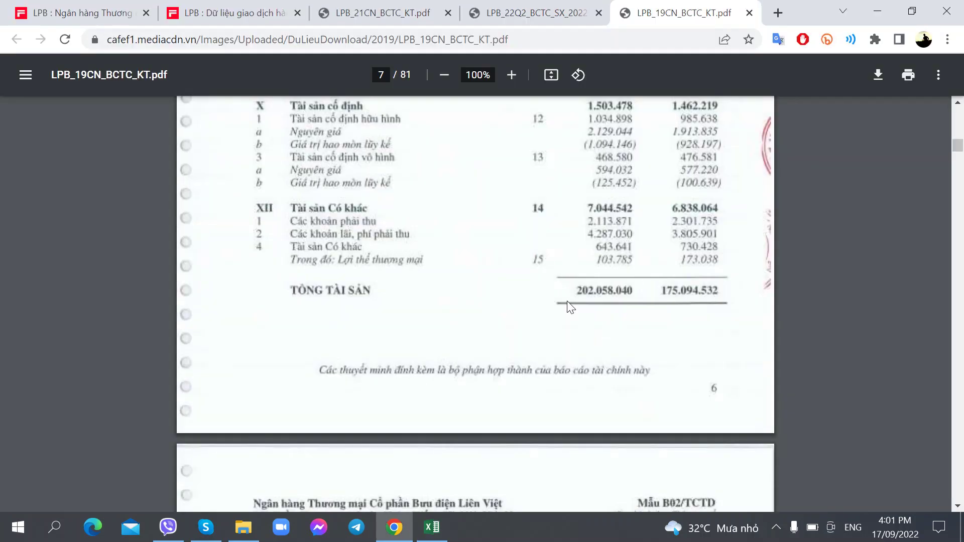
scroll(570, 308, up, 15)
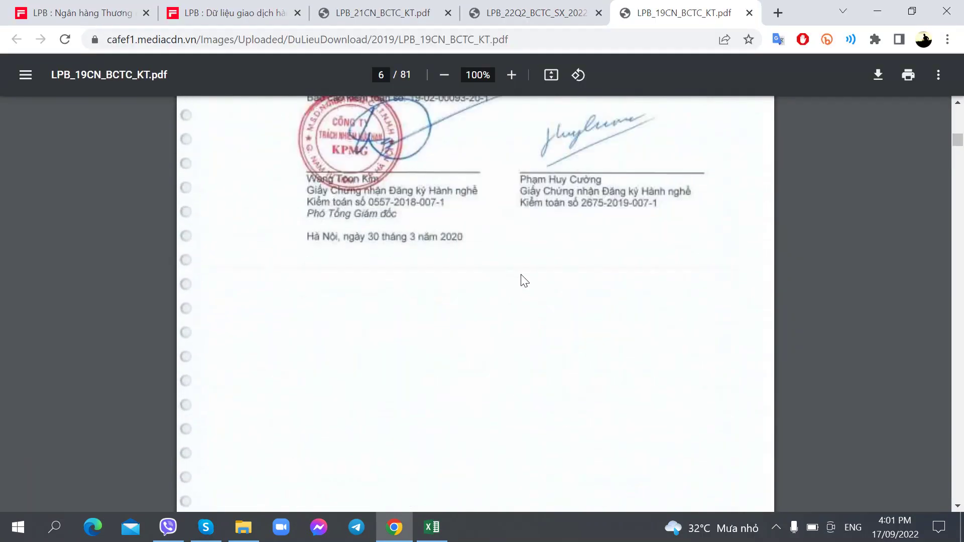
scroll(525, 280, down, 5)
scroll(523, 277, down, 10)
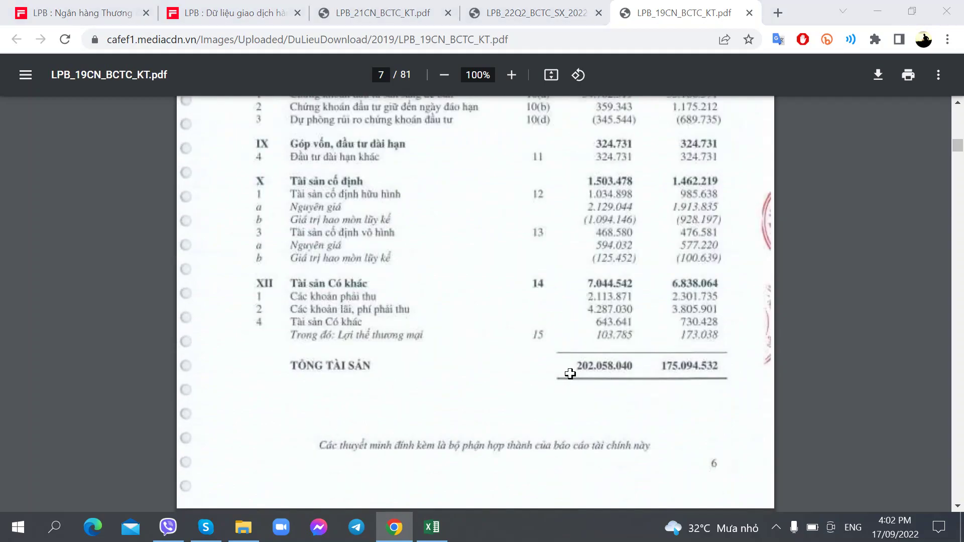
key(alt+Tab)
click(644, 332)
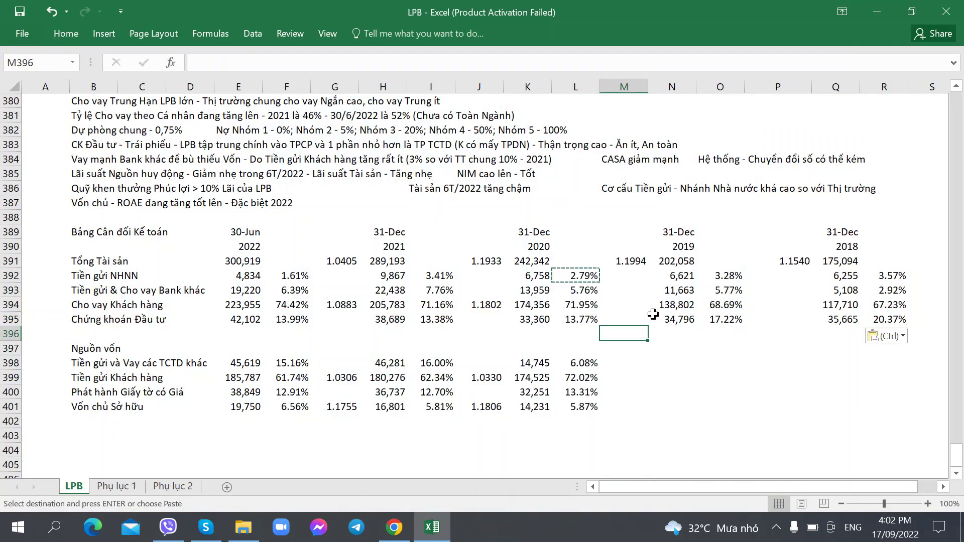
- Compare the customer loan and investment securities shares of total assets from 2018 to June 2022
click(100, 288)
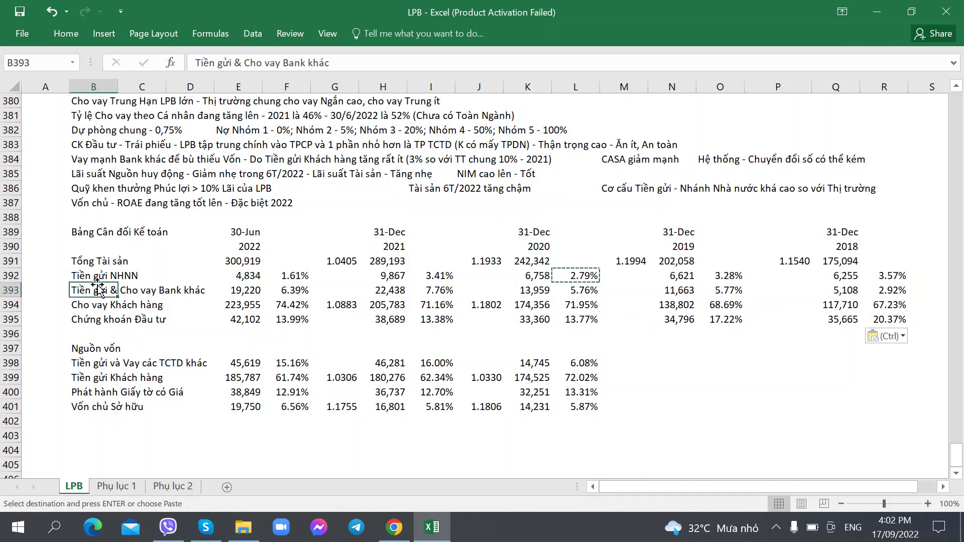
click(74, 315)
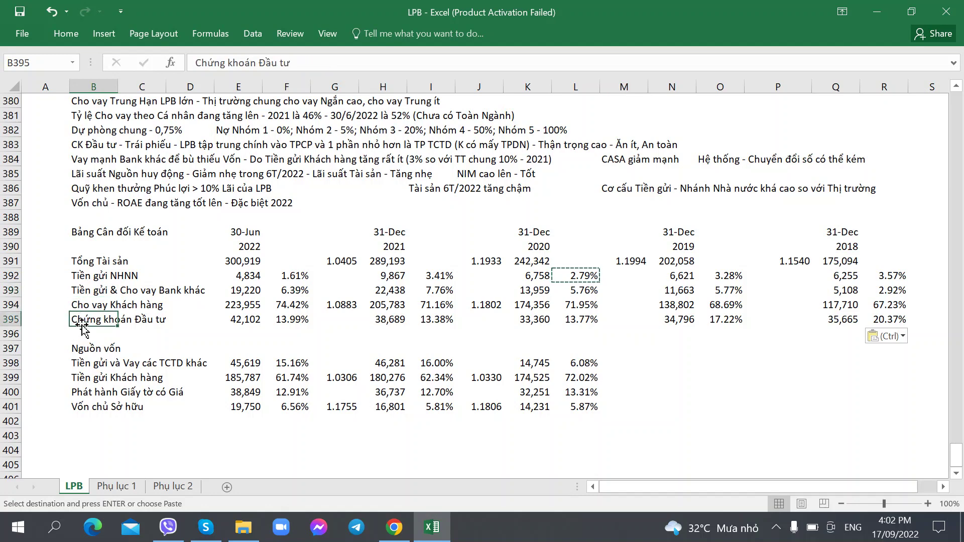
click(728, 308)
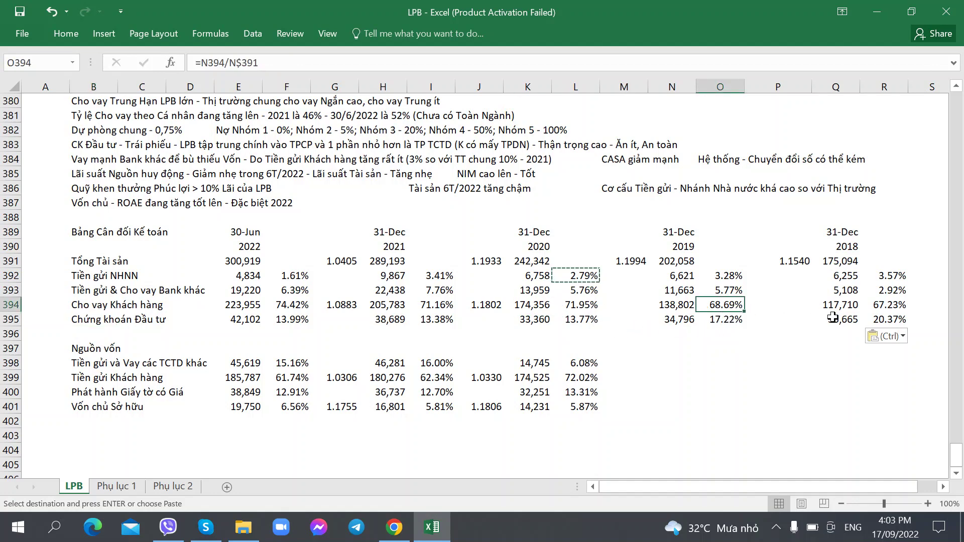
click(885, 307)
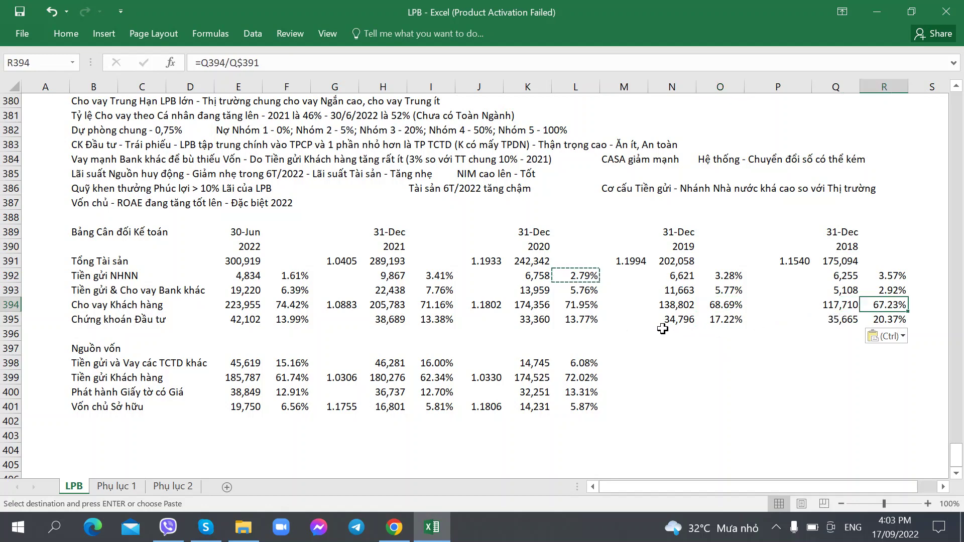
click(723, 318)
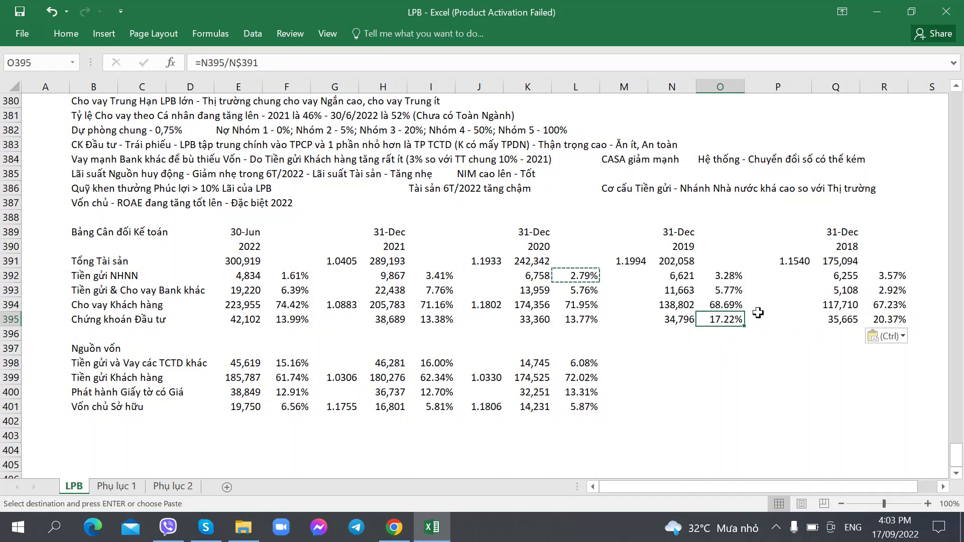
click(882, 304)
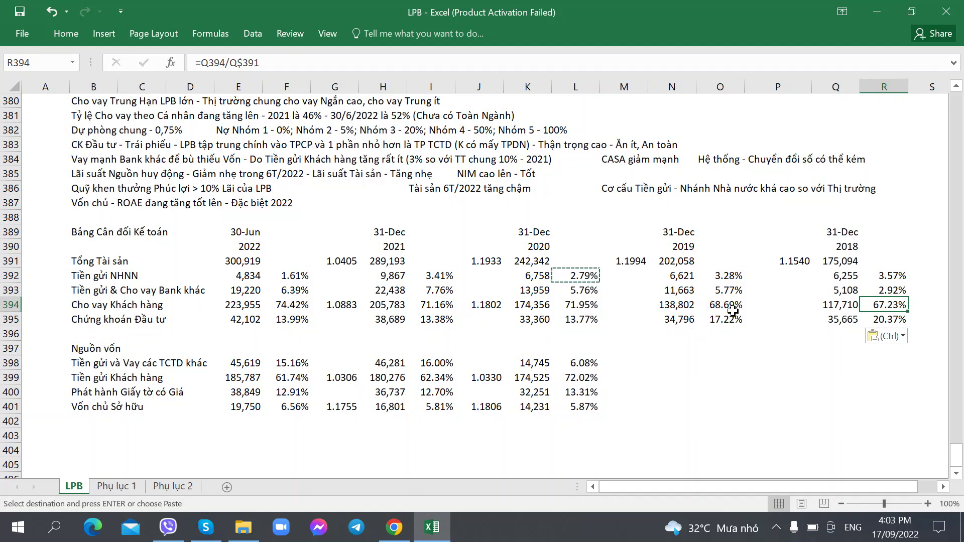
click(292, 309)
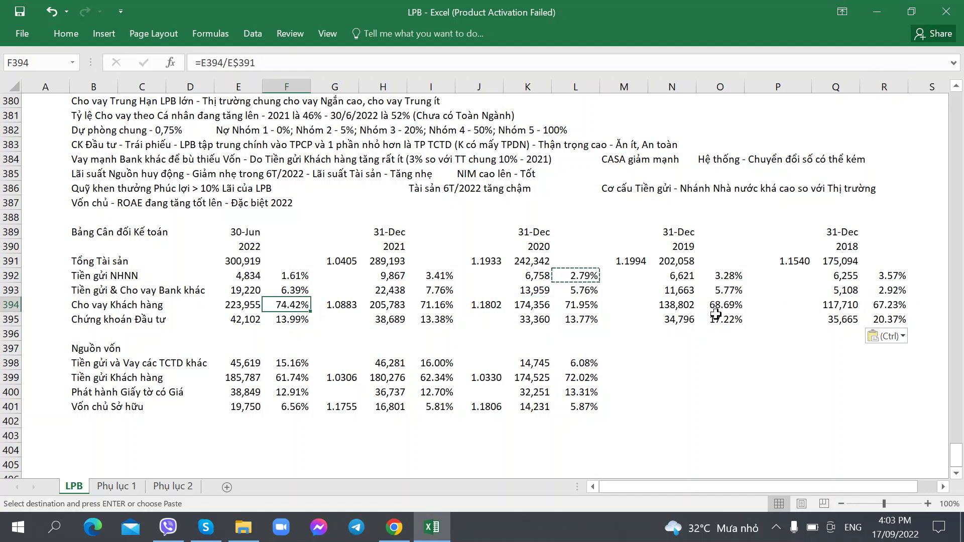
click(588, 310)
click(384, 307)
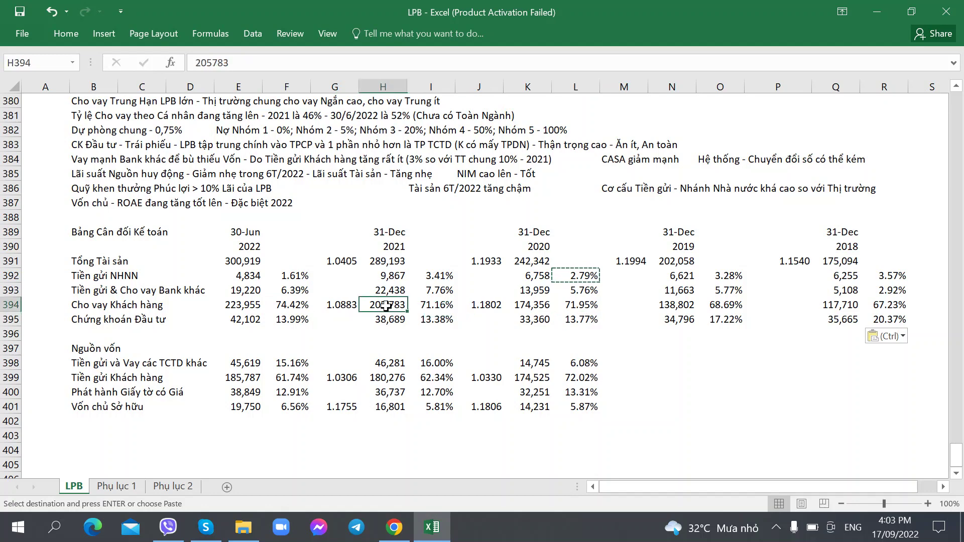
click(241, 305)
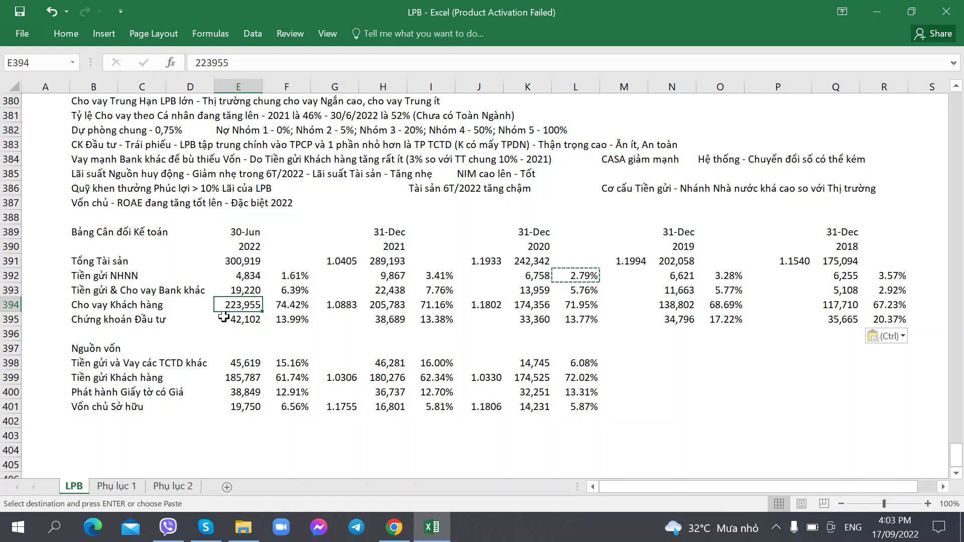
- Add the note "Tỷ trọng Cho vay / Tài sản tăng dần" in cell I387
click(423, 204)
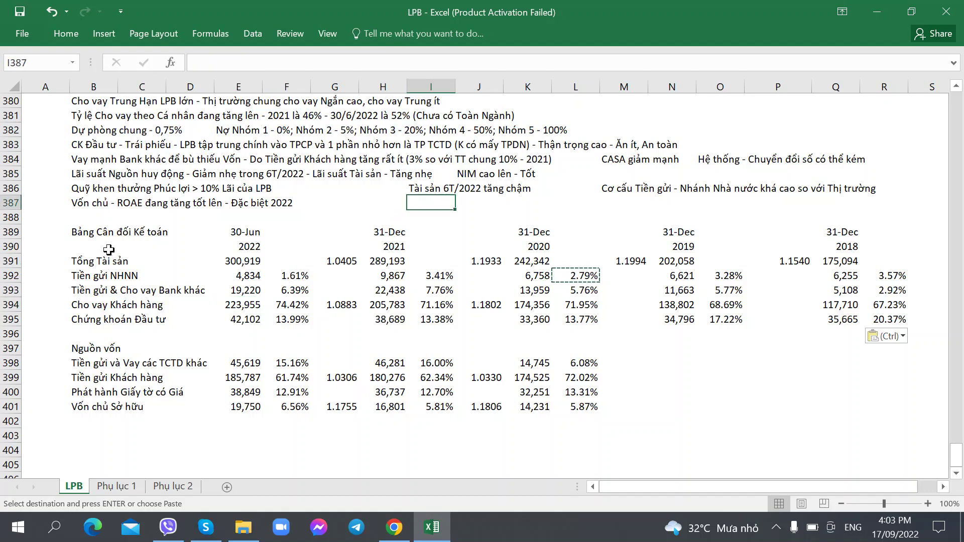
text(Tỷ tro)
text(ng )
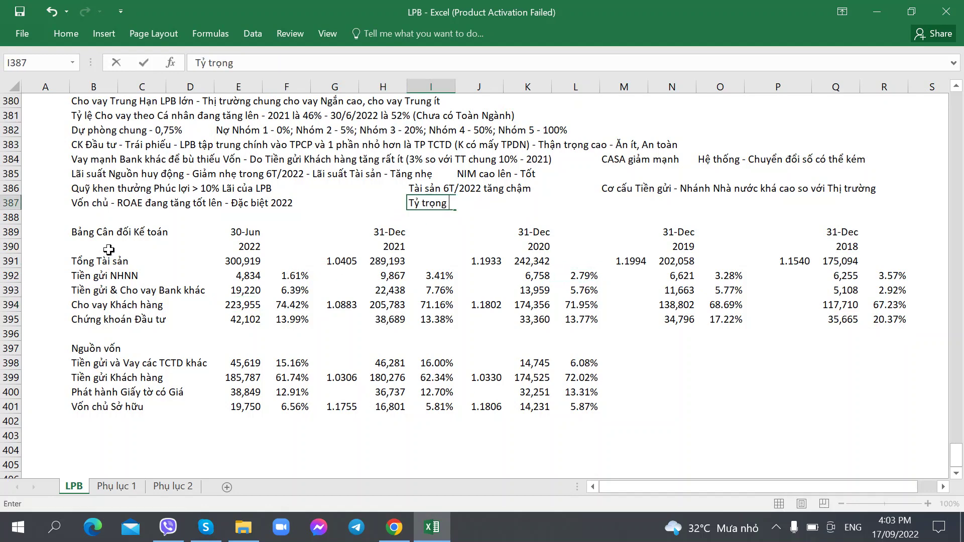
text(Cho vay / Tài sa)
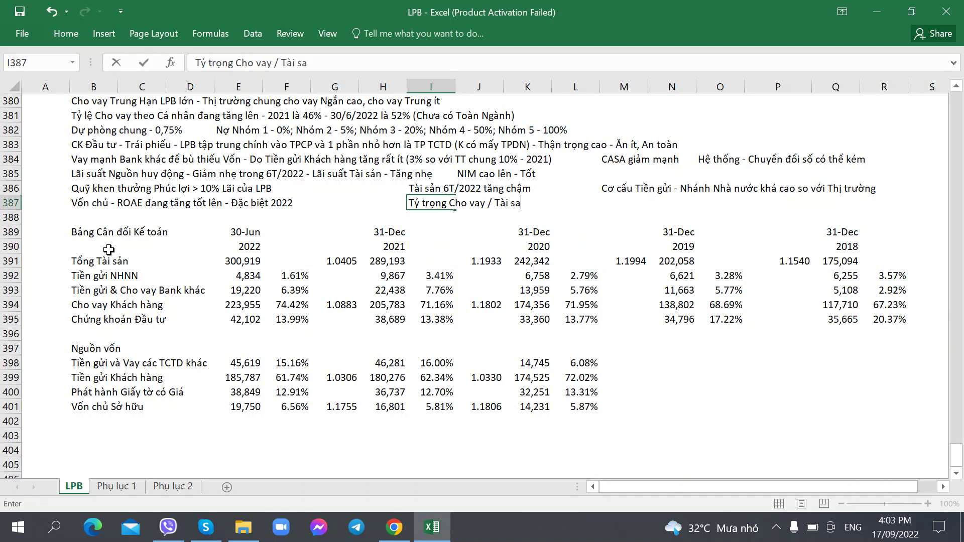
key(BackSpace)
text(ản tăng dần)
key(Return)
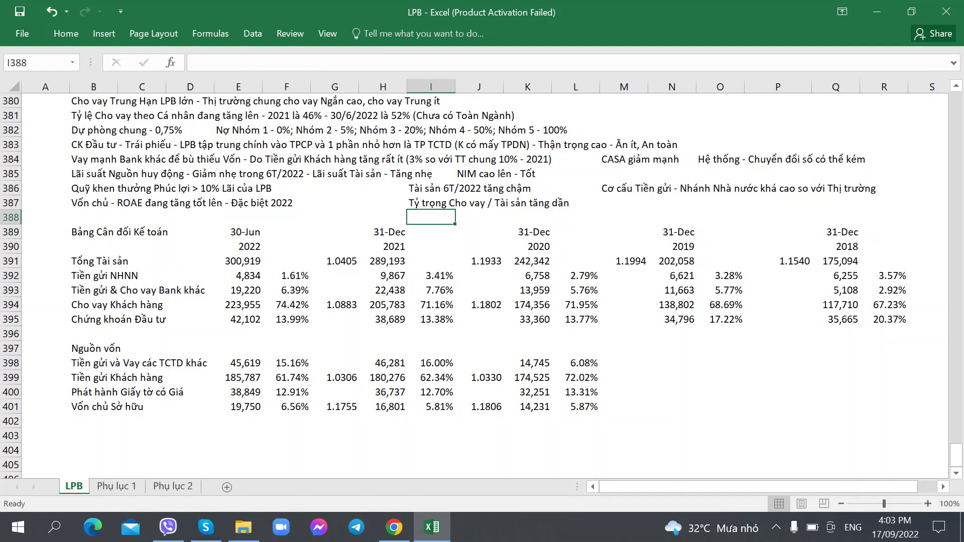
- On the Phụ lục 2 sheet, calculate the sector's loans-to-total-assets ratios for Q2.22 to 2017 in a new helper column L
click(173, 488)
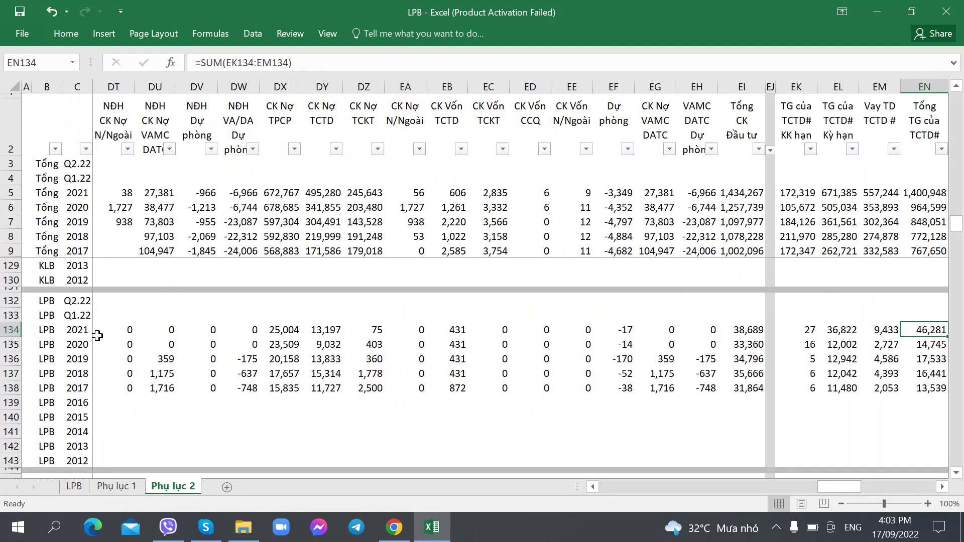
click(44, 325)
key(Right)
key(Right)
key(Right)
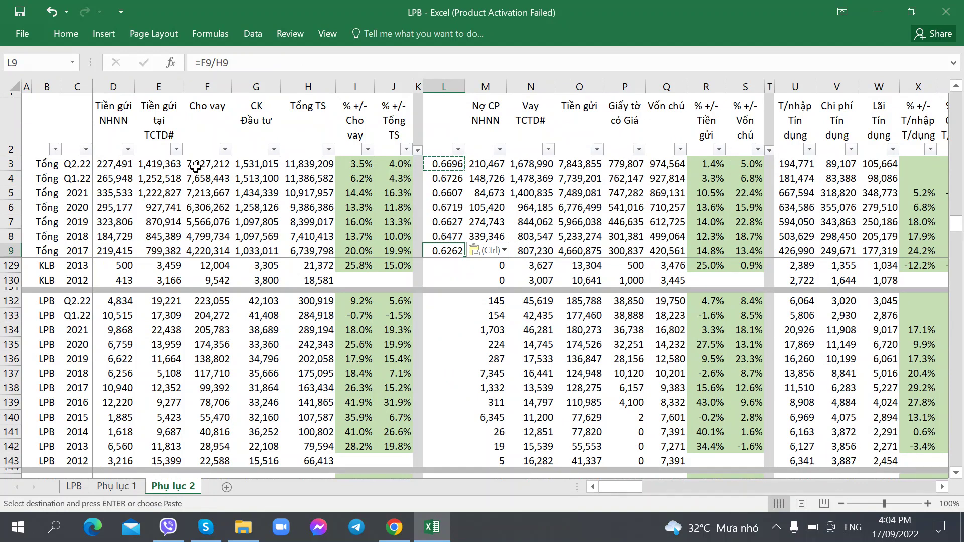
- Review the sector's total loans, total assets and loans-to-assets ratios from 2017 to Q2.22
click(196, 167)
click(300, 165)
click(178, 169)
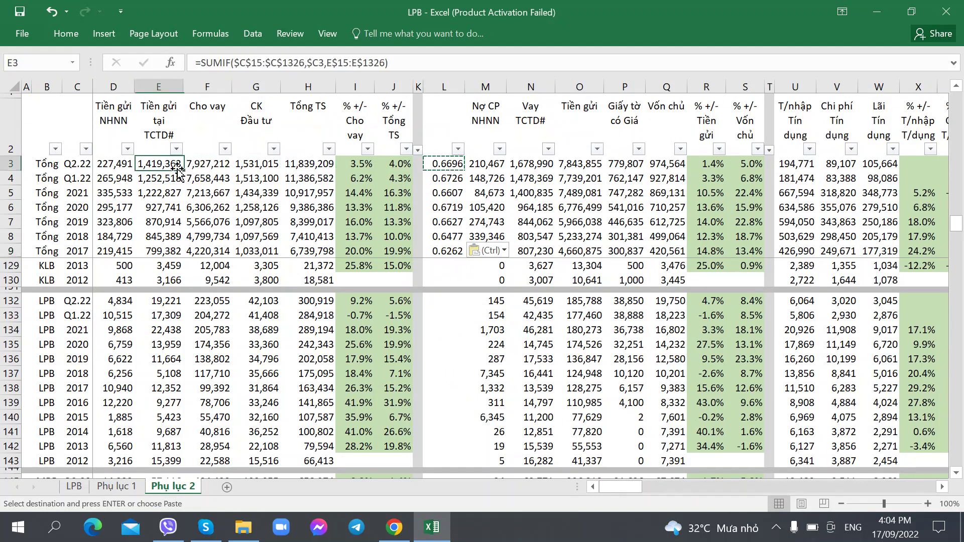
click(208, 168)
click(301, 164)
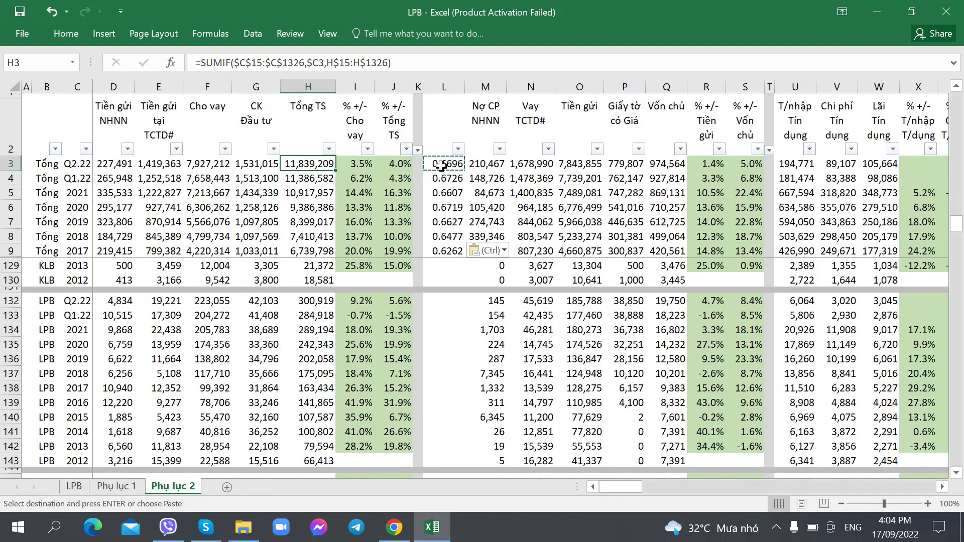
click(441, 166)
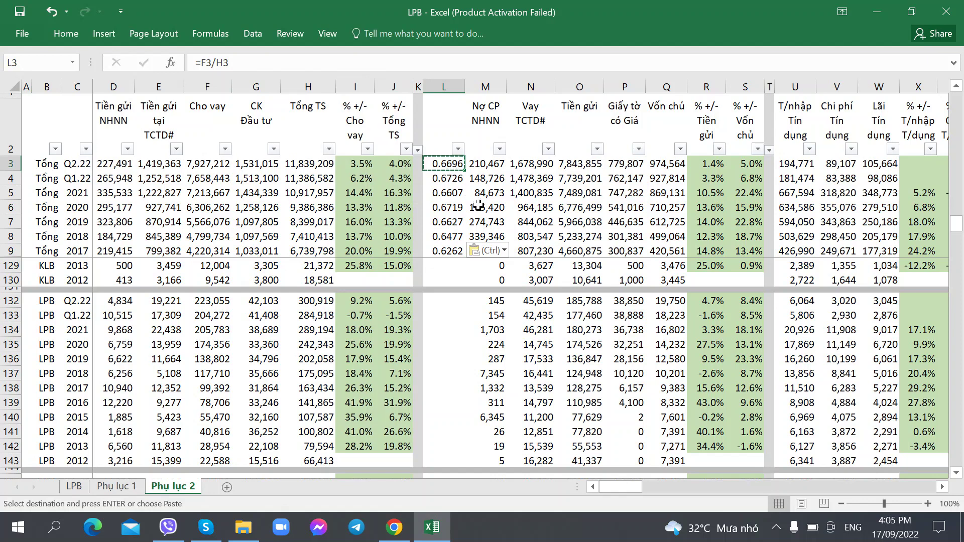
click(434, 196)
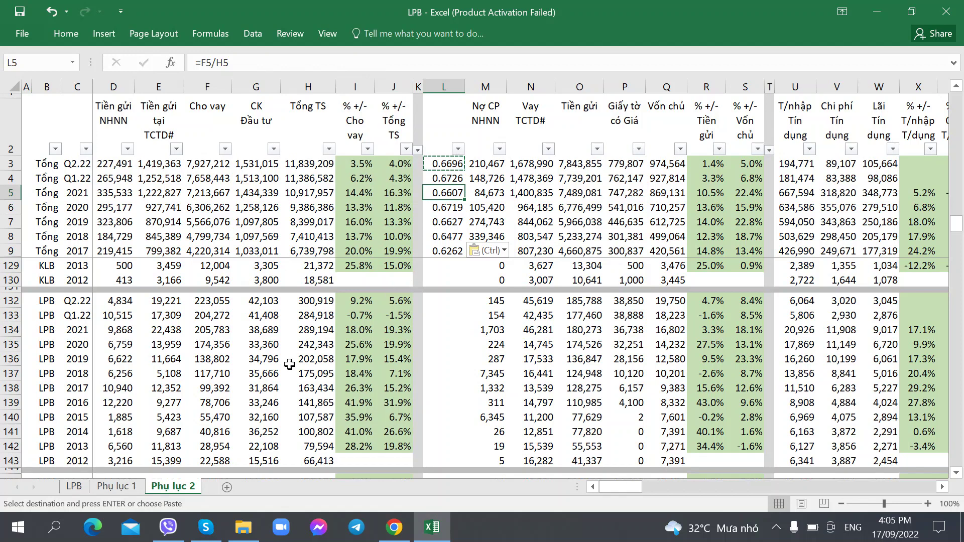
- On the LPB sheet, append "(Cao so với Ngành)" to the loan share note in cell I387
click(74, 487)
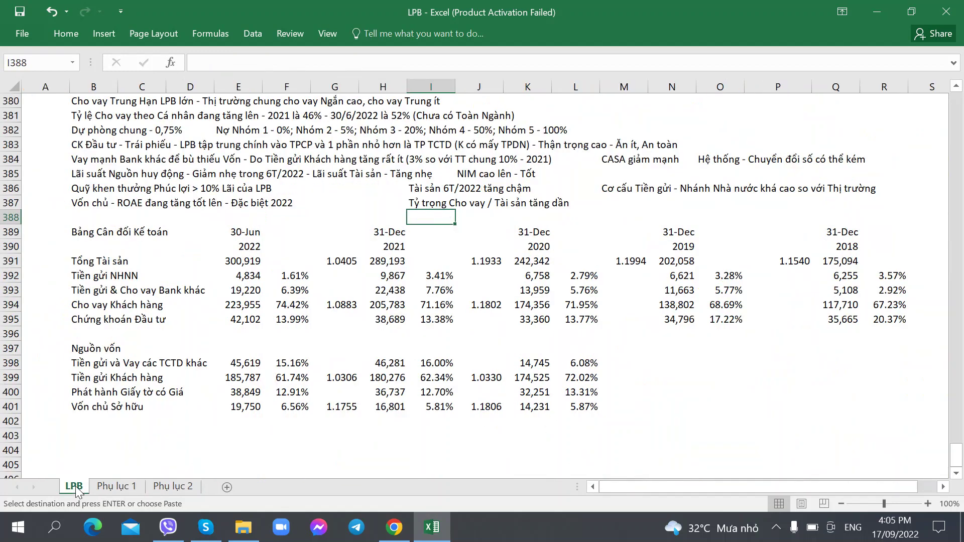
click(616, 203)
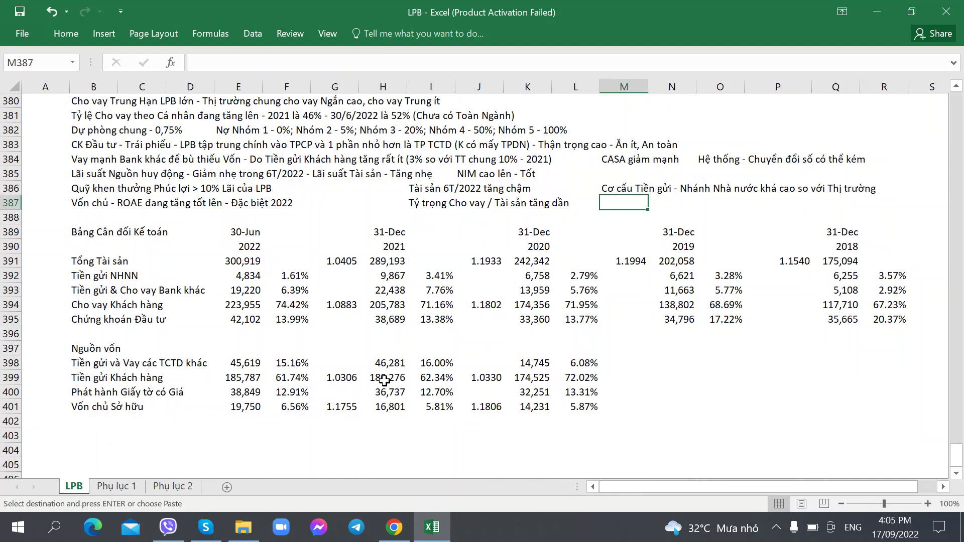
click(442, 205)
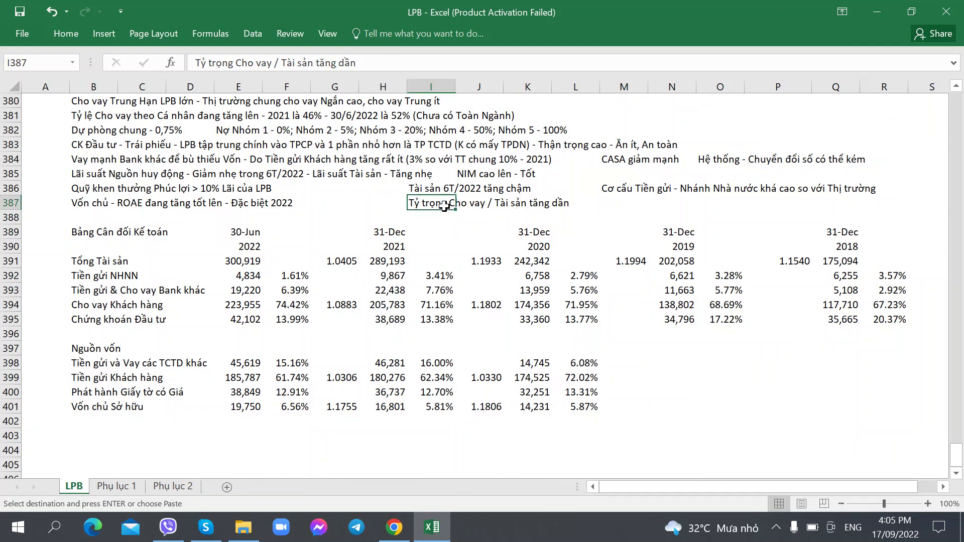
click(382, 60)
text((Cao so với Ngàh)
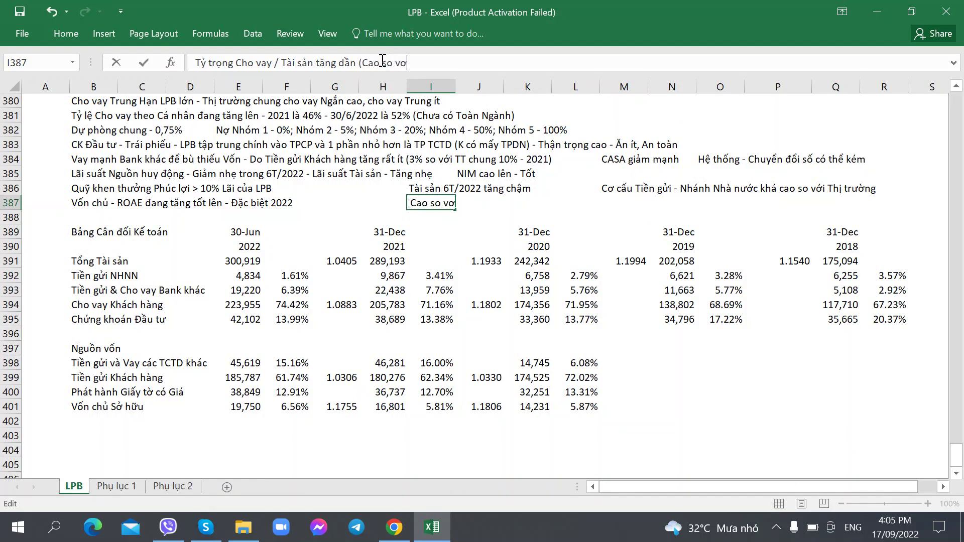
text(nh))
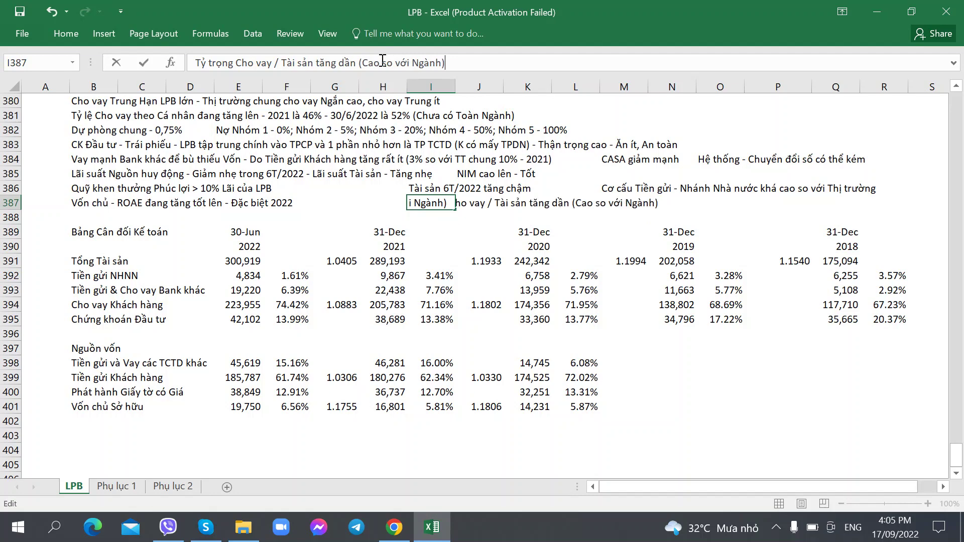
key(Return)
key(alt+Tab)
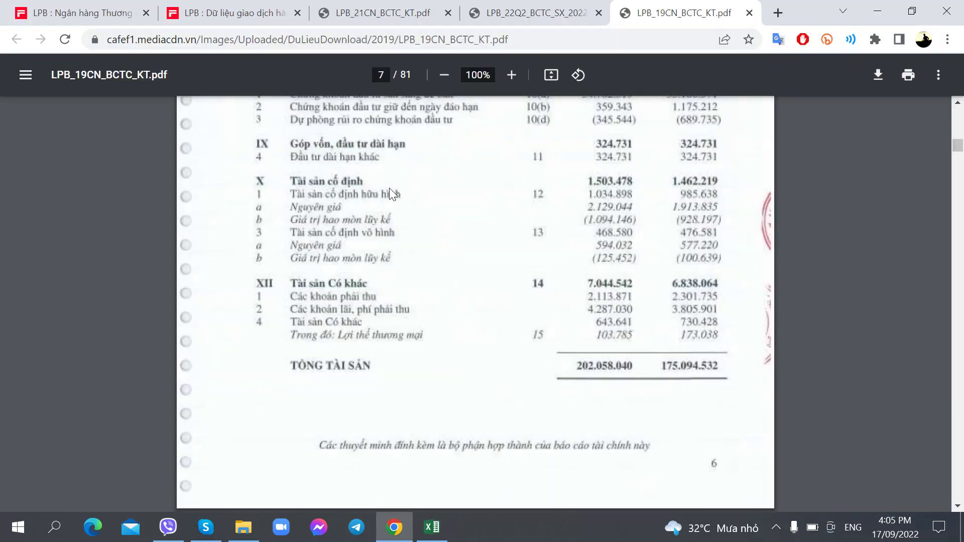
key(alt+Tab)
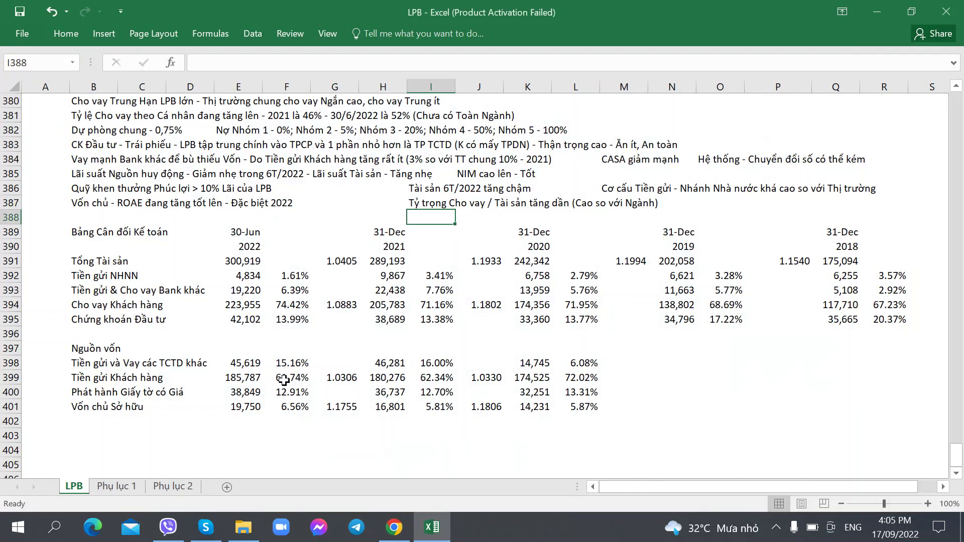
click(288, 305)
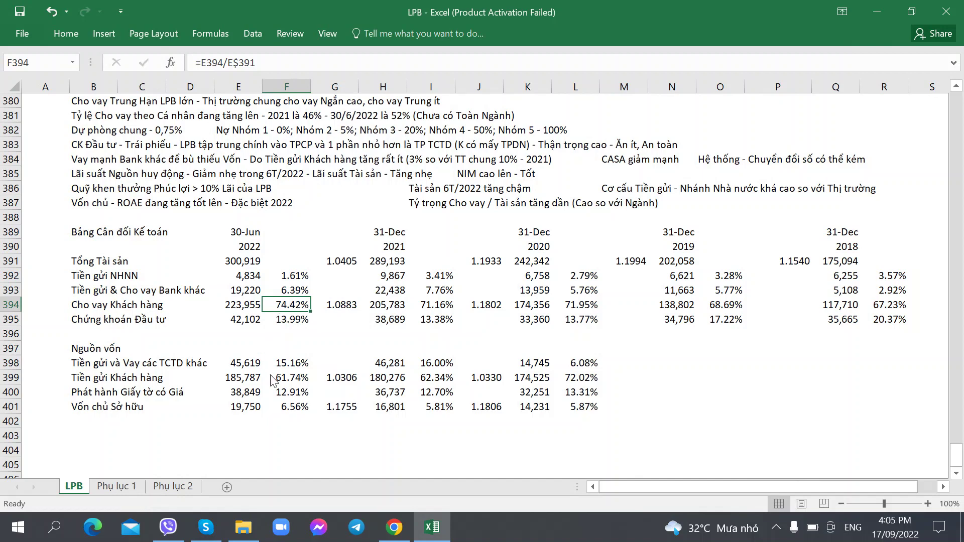
key(alt+Tab)
key(alt+Tab)
- Delete the loans-to-assets helper column L from the Phụ lục 2 sheet
click(173, 486)
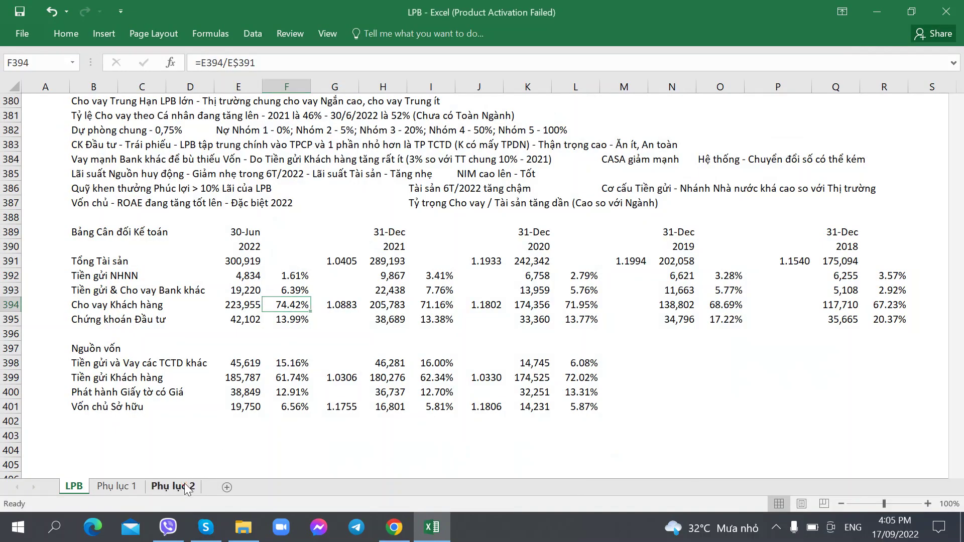
click(448, 165)
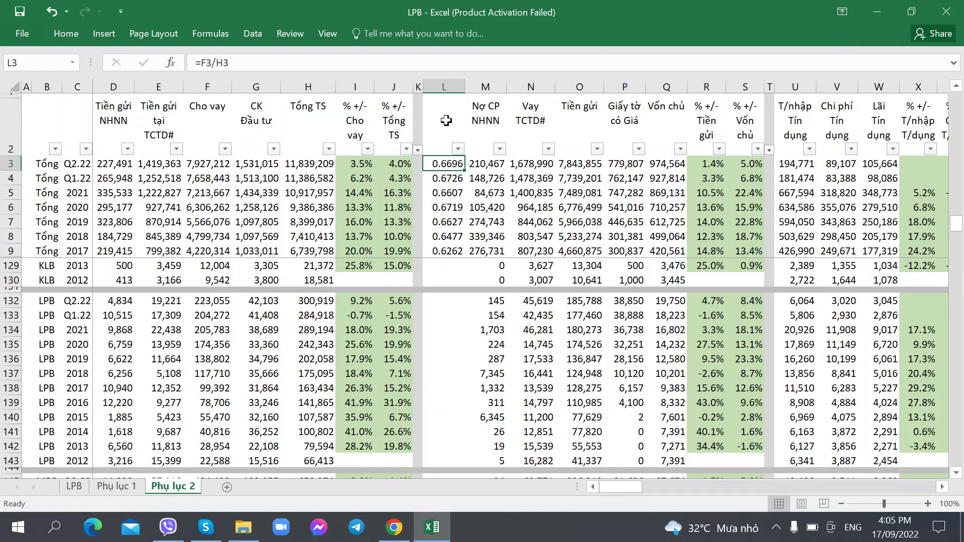
click(448, 82)
key(ctrl+minus)
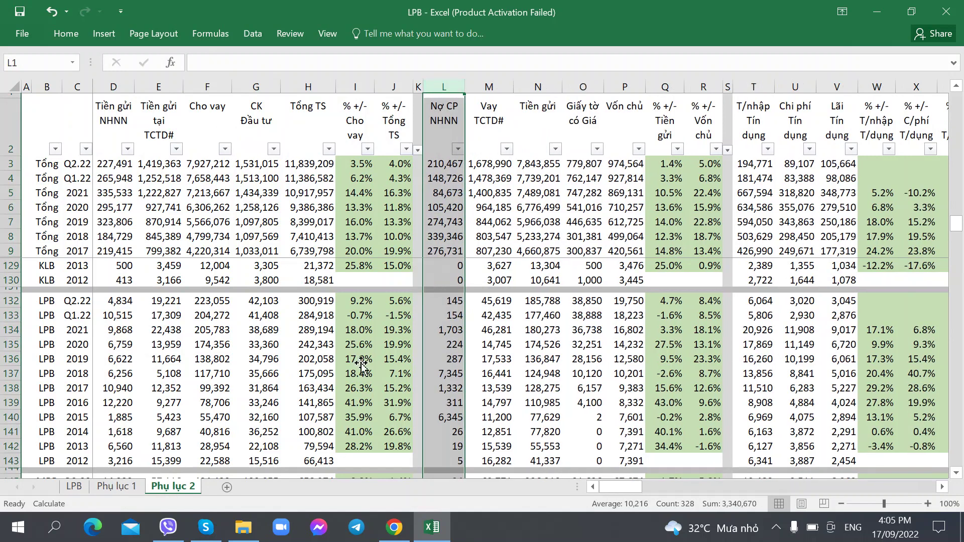
click(360, 360)
- Using Chrome's 2019 report, fill in the LPB sheet's 2019 and 2018 funding items with asset shares, plus loan, deposit and equity growth ratios
click(81, 486)
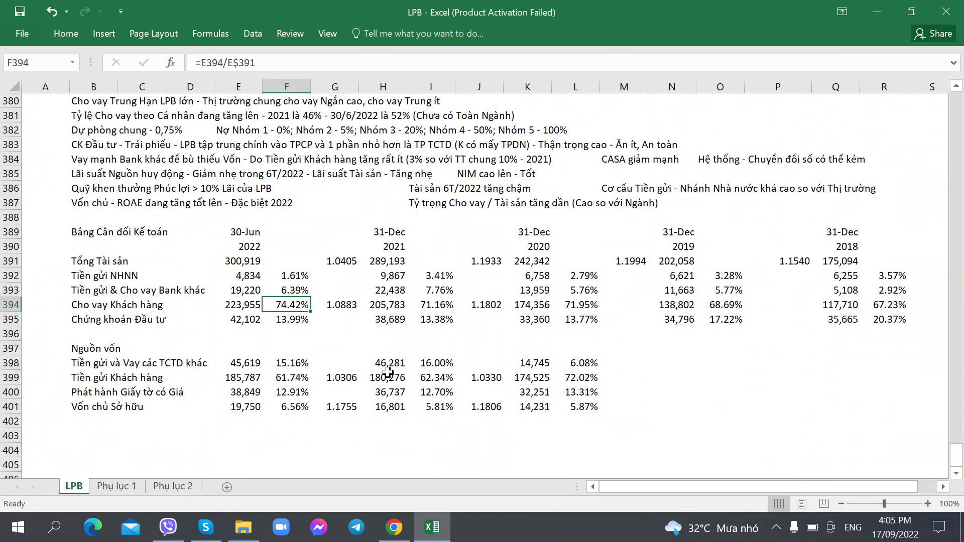
click(663, 361)
key(alt+Tab)
scroll(462, 377, down, 10)
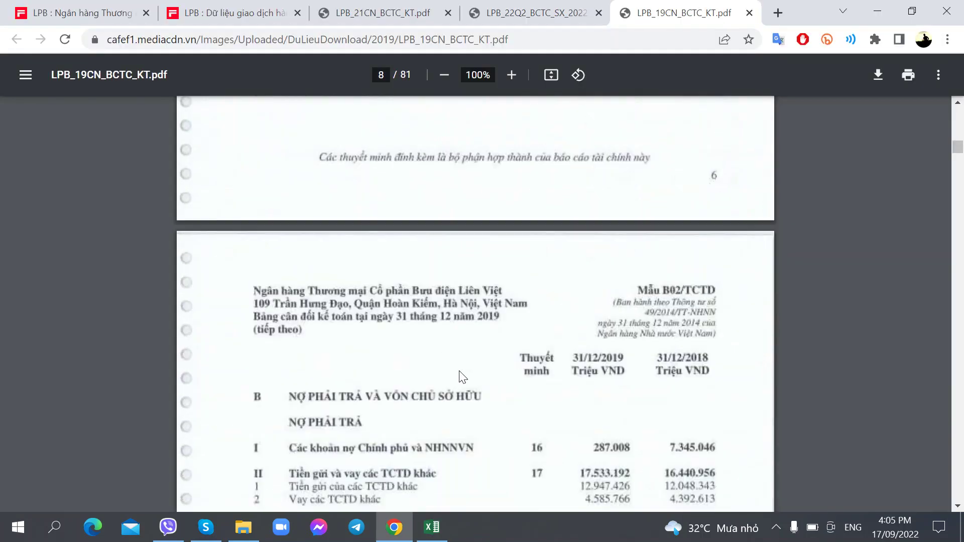
key(alt+Tab)
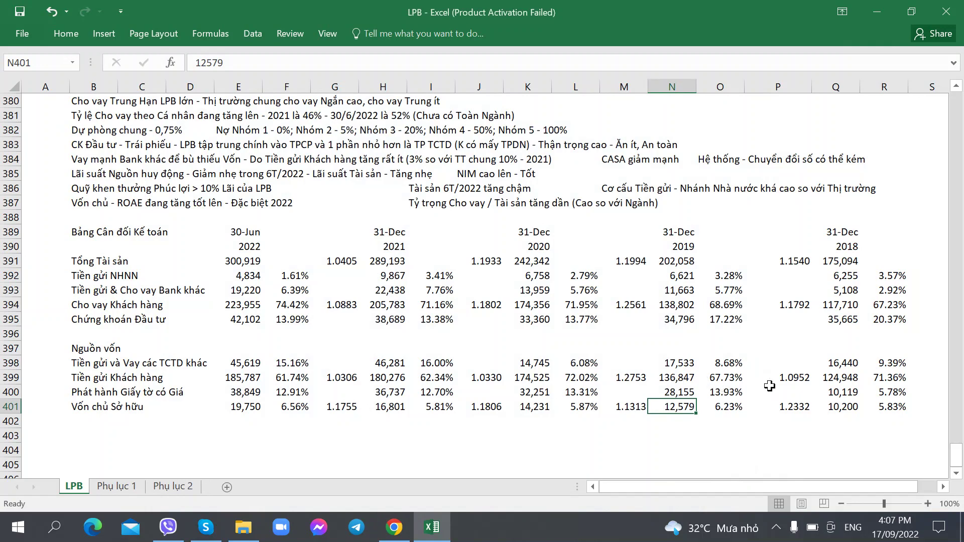
- Compare the customer deposit shares of total assets from 2018 to June 2022
click(725, 378)
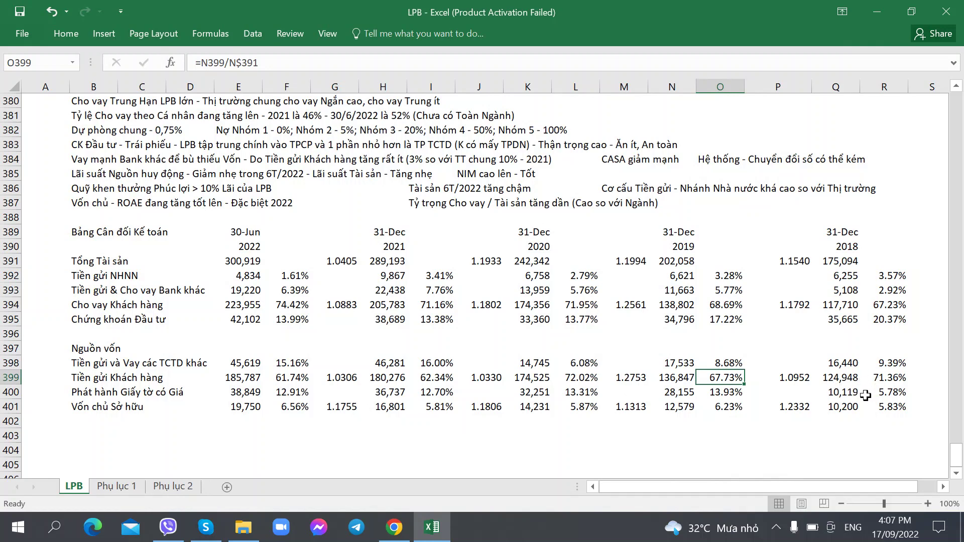
click(880, 382)
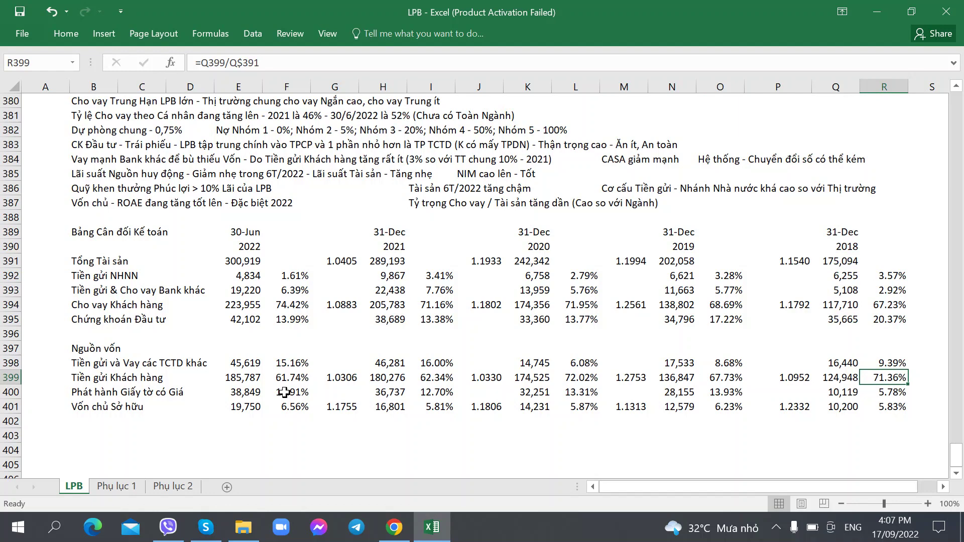
click(399, 380)
click(441, 380)
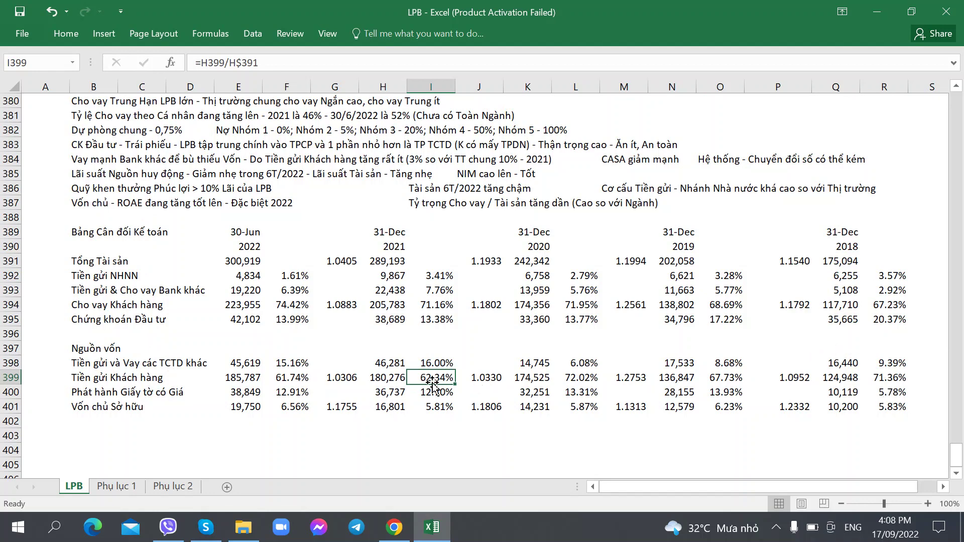
- Compare interbank deposits and borrowings across 2020, 2021 and June 2022, and the valuable papers issued in 2018 and 2019
click(236, 367)
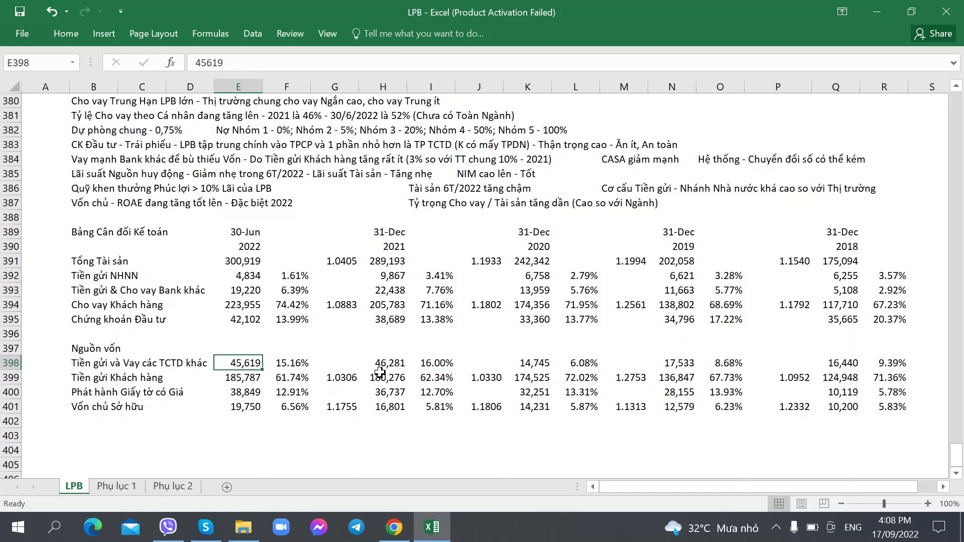
click(527, 365)
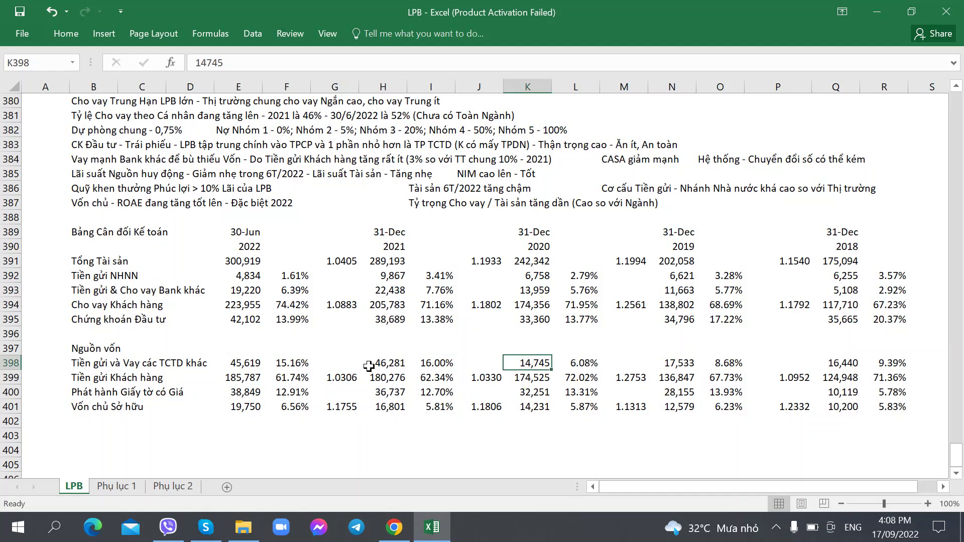
click(385, 364)
click(527, 365)
click(396, 364)
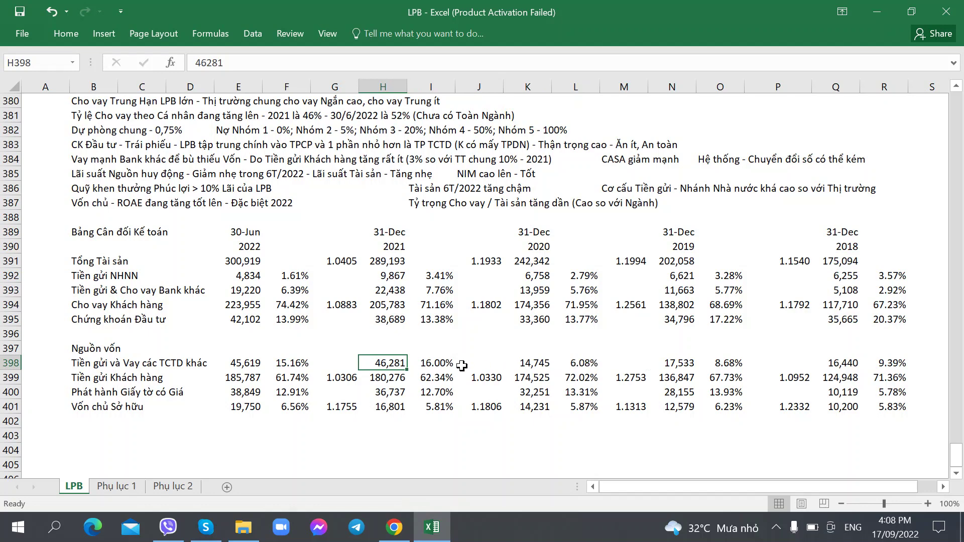
click(838, 395)
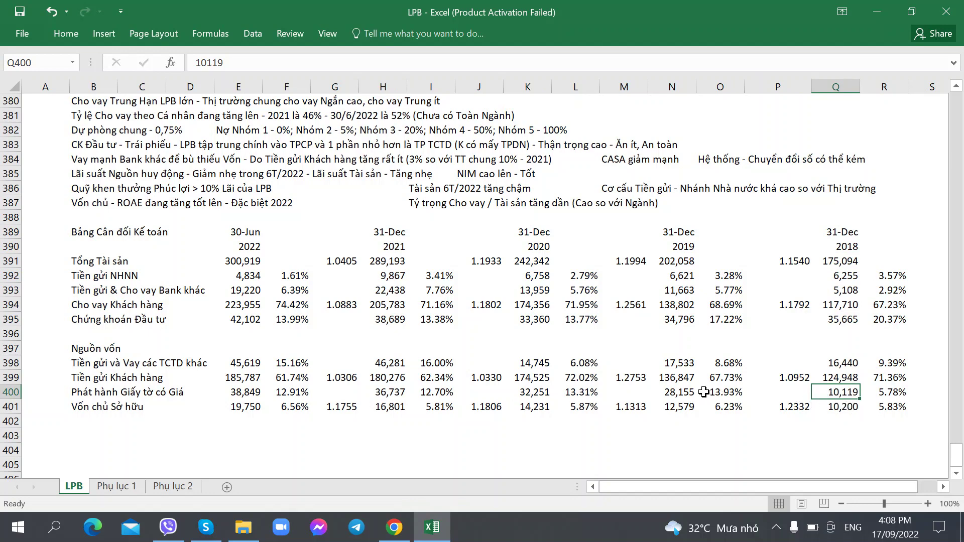
click(668, 395)
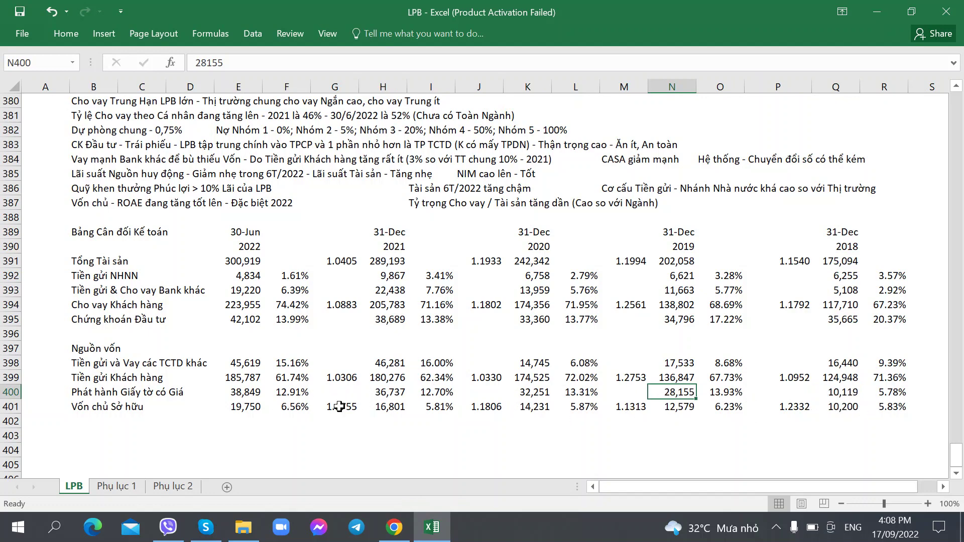
- Insert a blank row between the conclusion notes and the balance sheet table
right_click(17, 217)
click(49, 319)
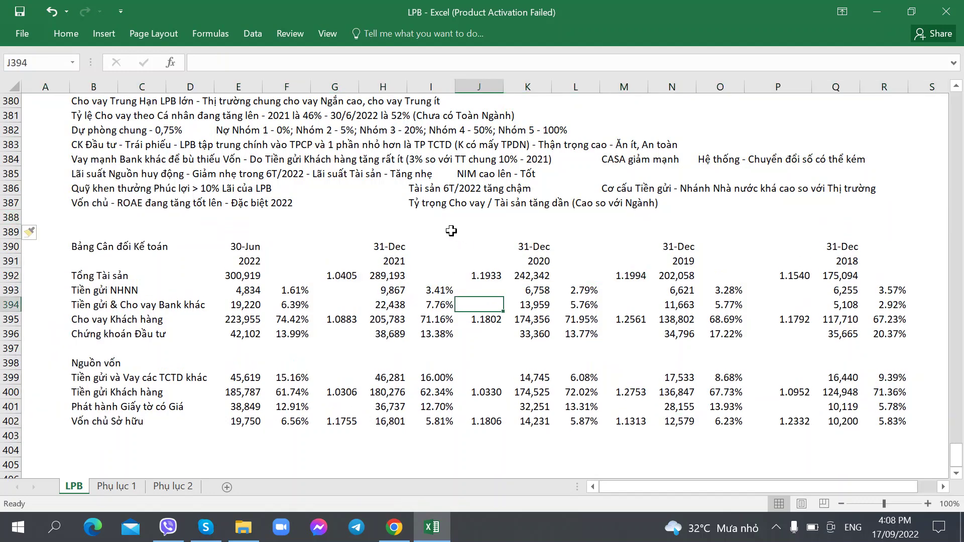
click(431, 217)
drag(75, 221, 145, 221)
drag(371, 218, 431, 217)
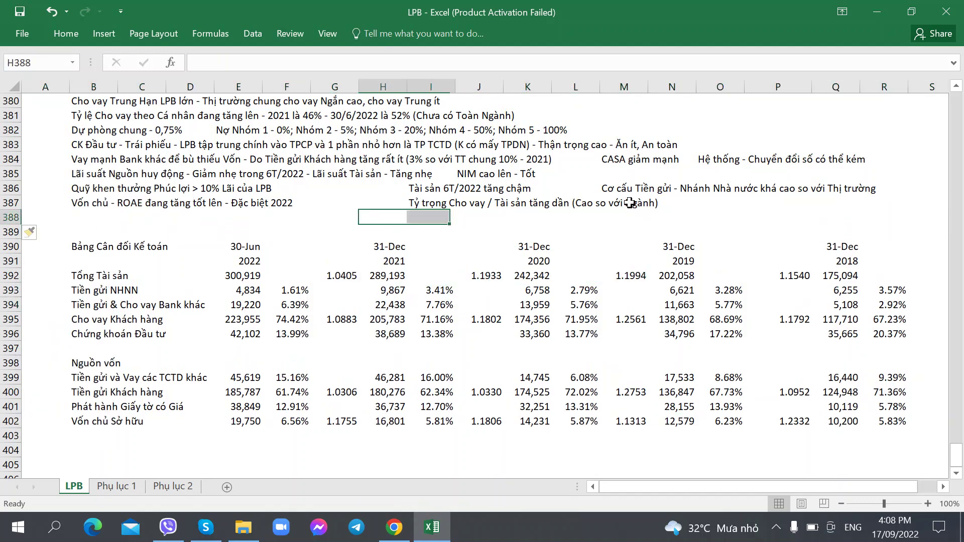
- Add the note "Tỷ lệ Tiền gửi / Tài sản giảm dần" in cell O387
click(738, 202)
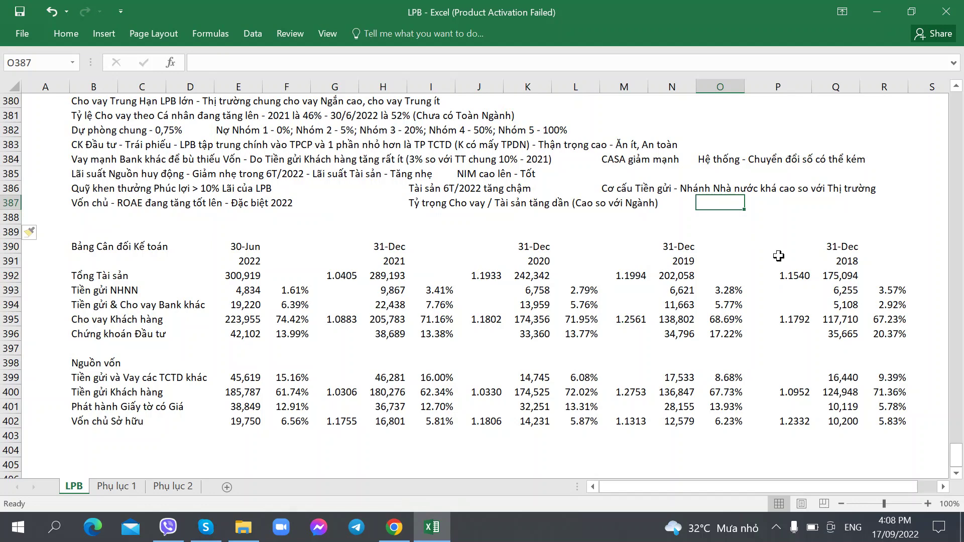
text(Tỷ lệ T)
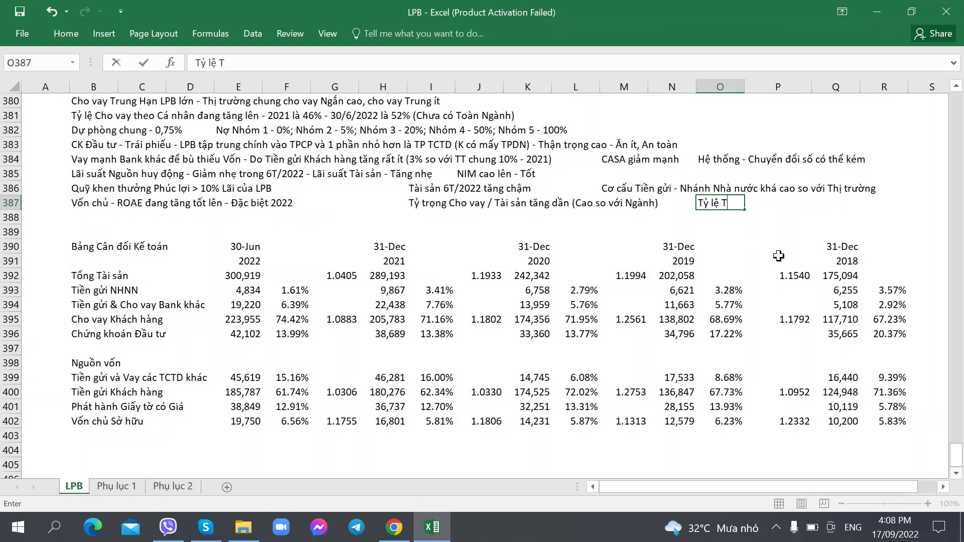
text(iền gửi / Tài sản )
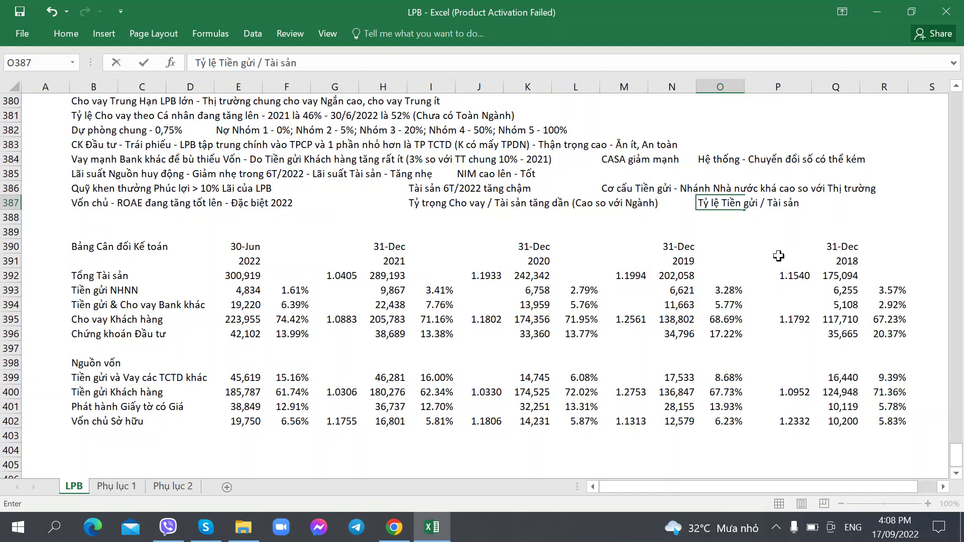
text(giảm dần)
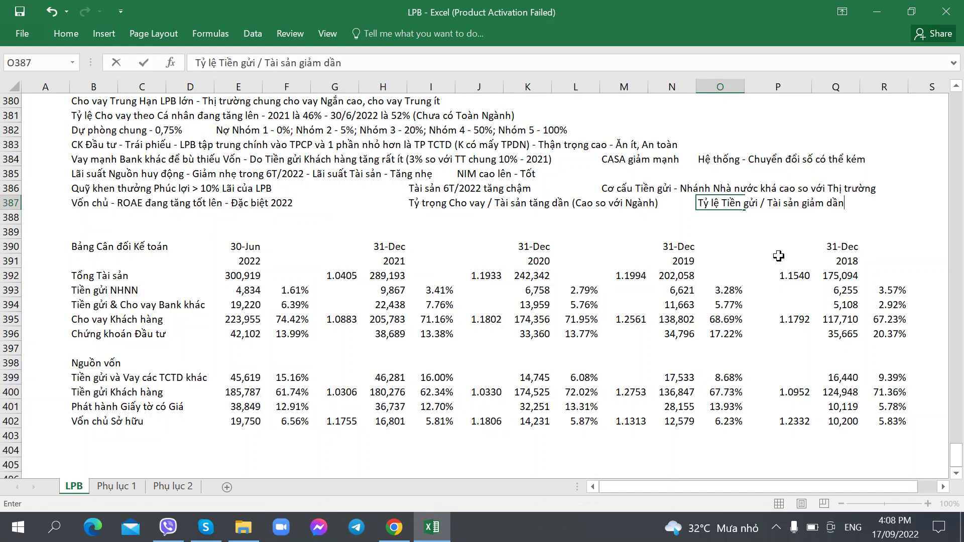
key(Return)
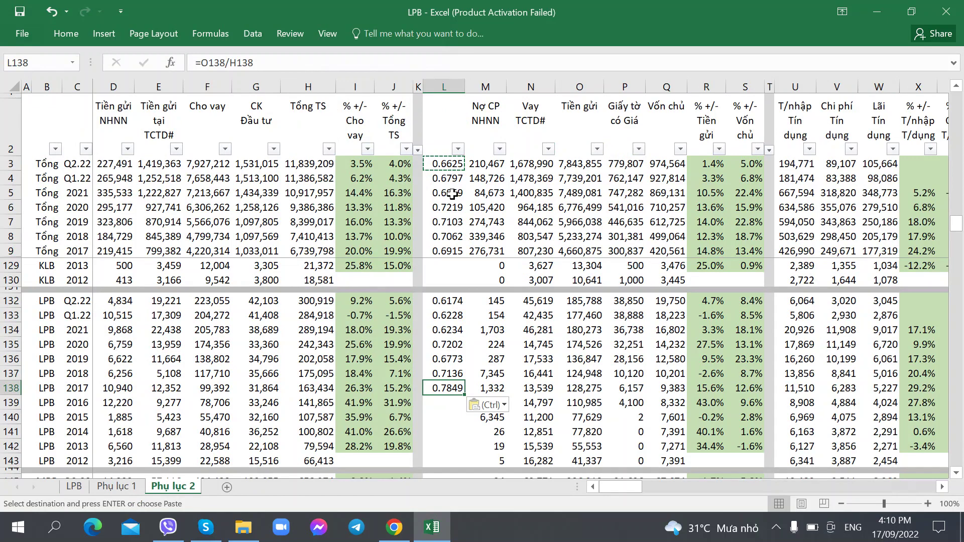
- Compare the banking sector's deposit-to-total-assets ratios from 2017 to Q2 2022 with those of LPB on sheet Phụ lục 2
click(444, 179)
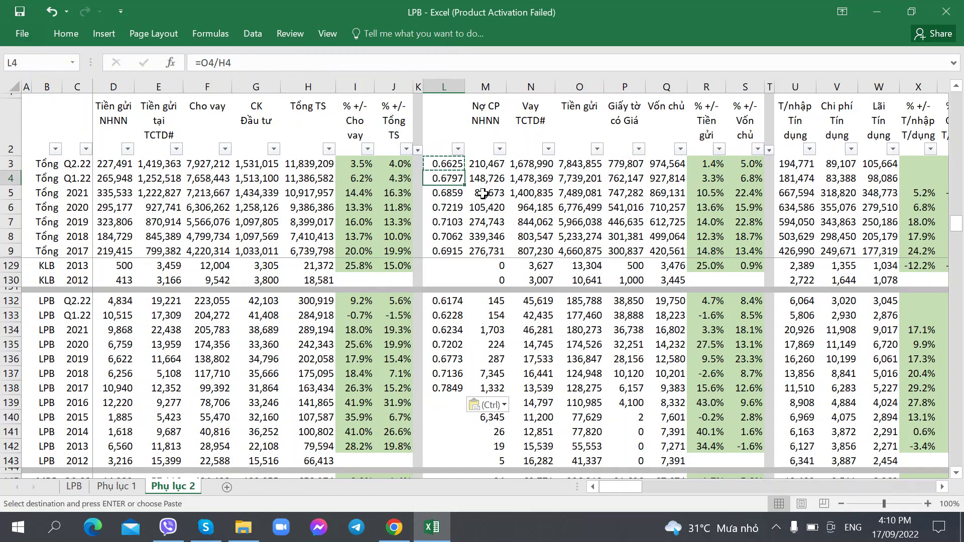
click(444, 164)
double_click(444, 164)
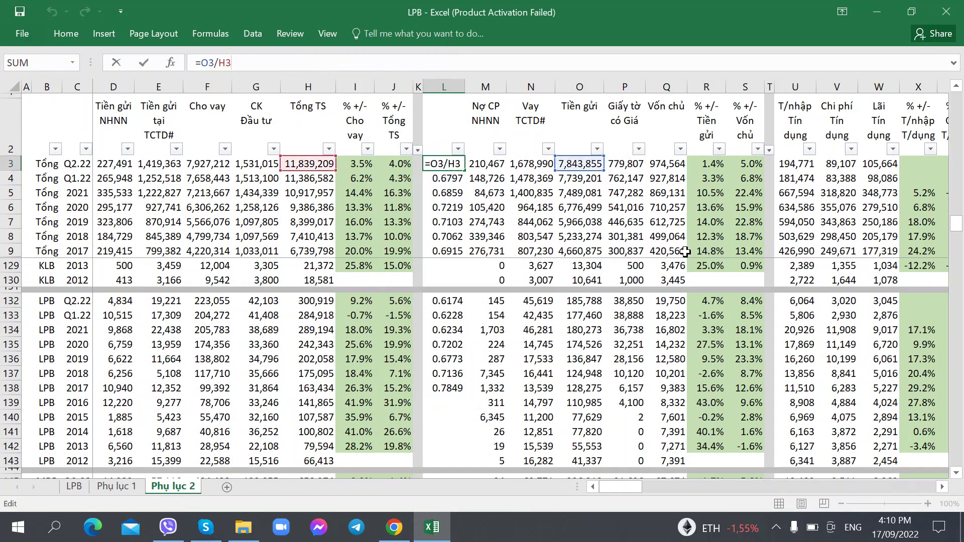
key(Return)
key(Up)
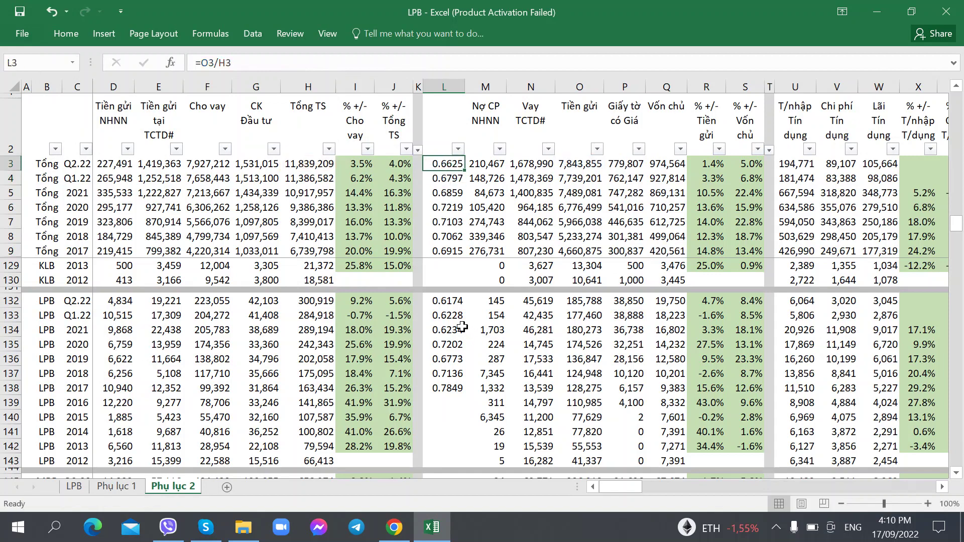
click(446, 300)
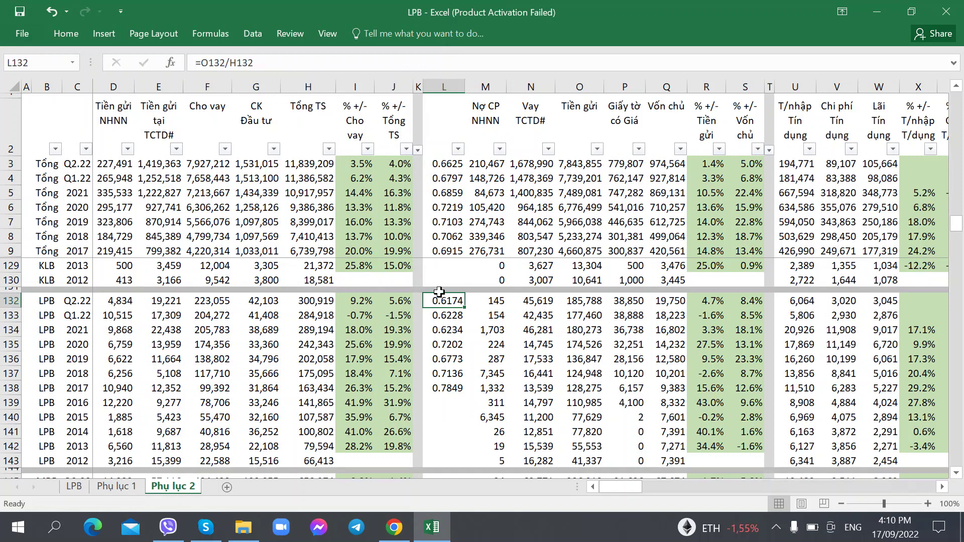
click(444, 245)
click(449, 208)
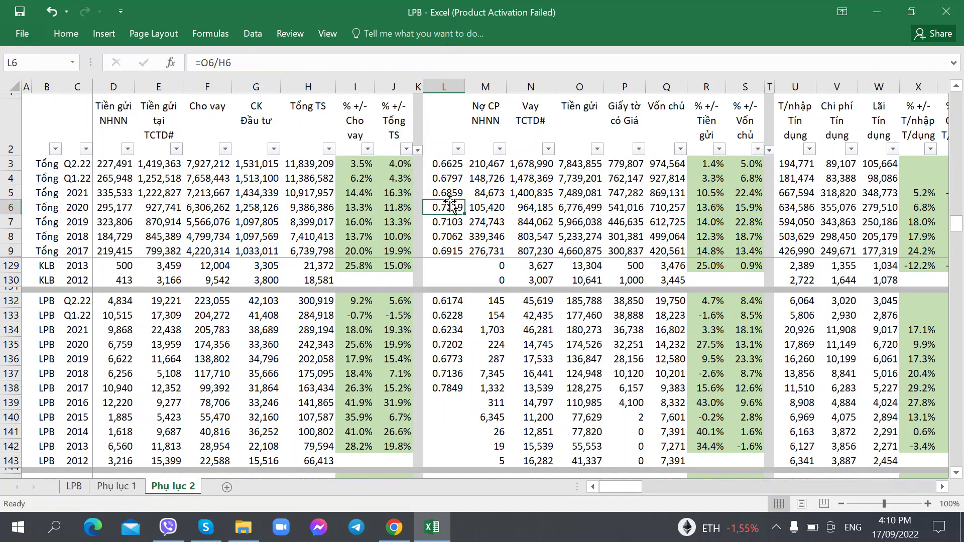
click(448, 192)
click(449, 166)
click(452, 190)
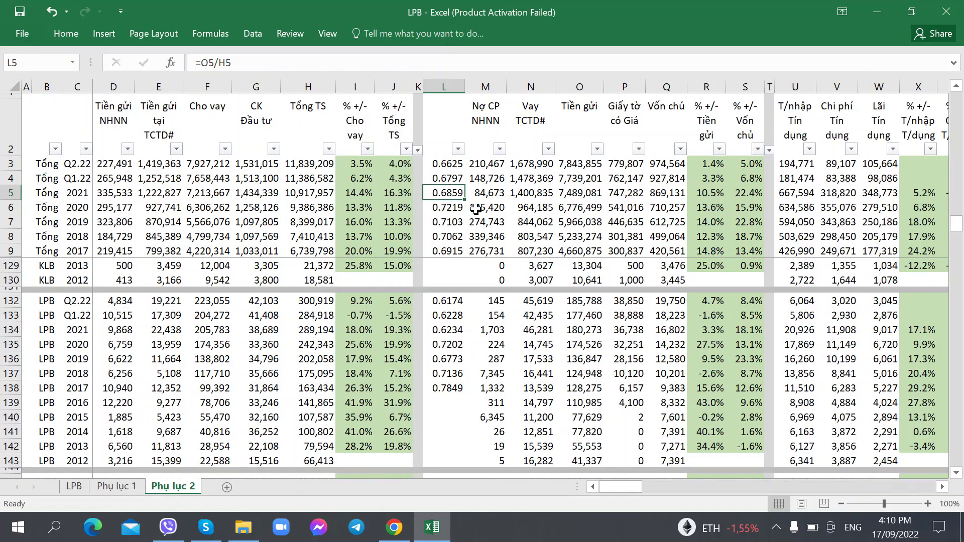
- Check LPB's 2017 deposit-to-assets ratio and its total asset growth in 2018 and 2019
click(450, 389)
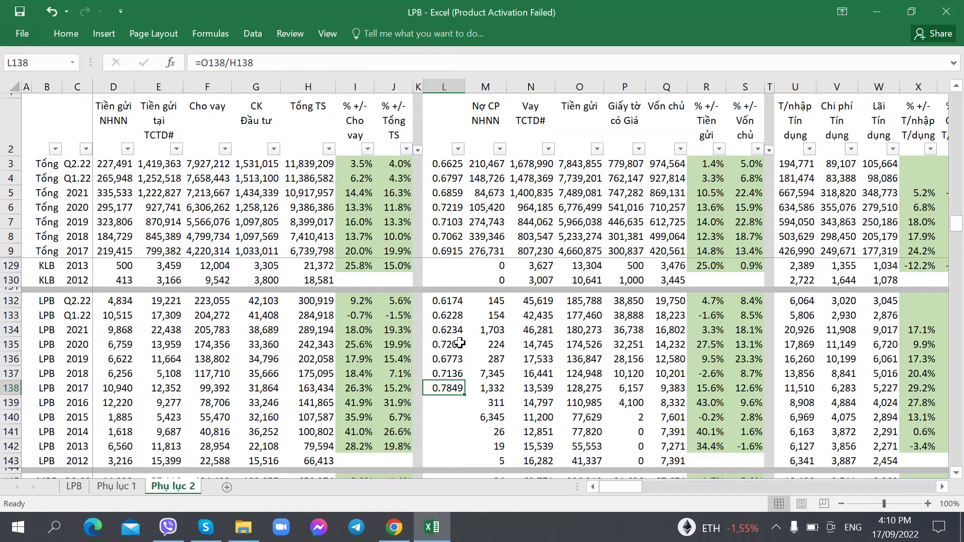
click(396, 359)
click(397, 375)
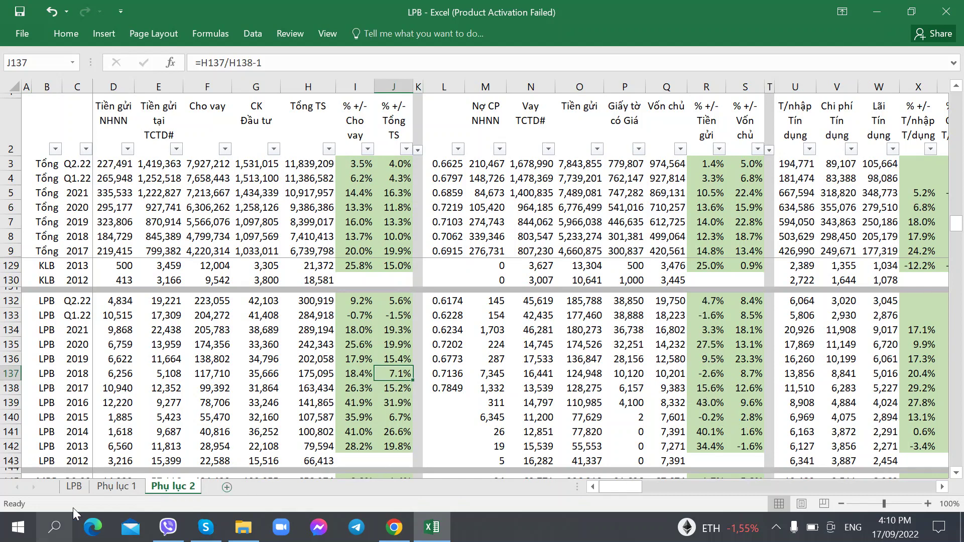
- Append "(Thấp hơn Ngành)" to the deposit ratio note in O387 of sheet LPB
click(80, 488)
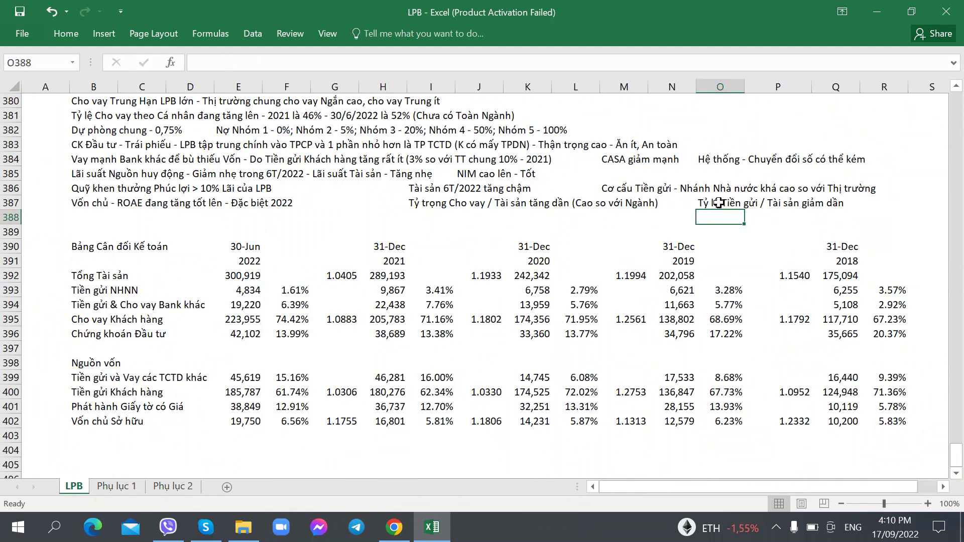
click(720, 202)
click(365, 59)
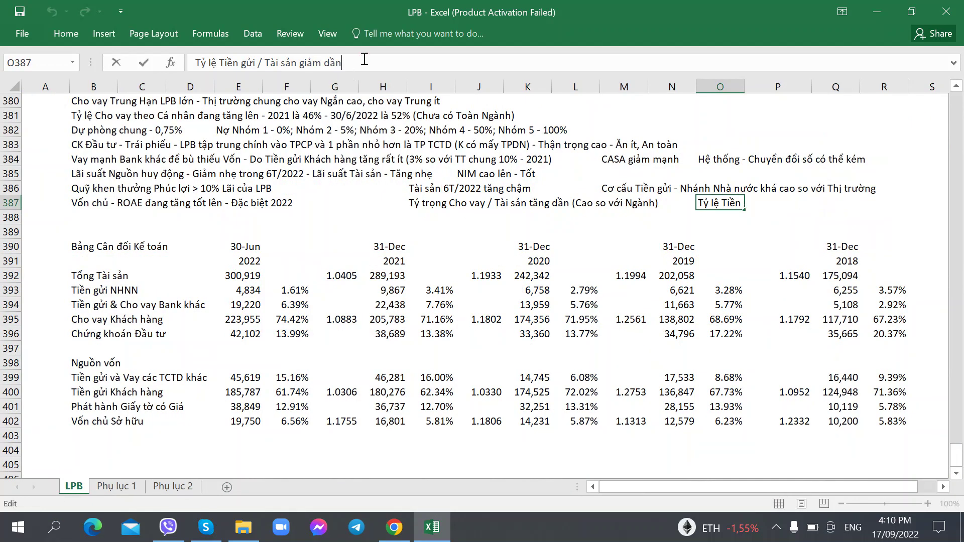
text((Thấp hơn Ngành))
key(Return)
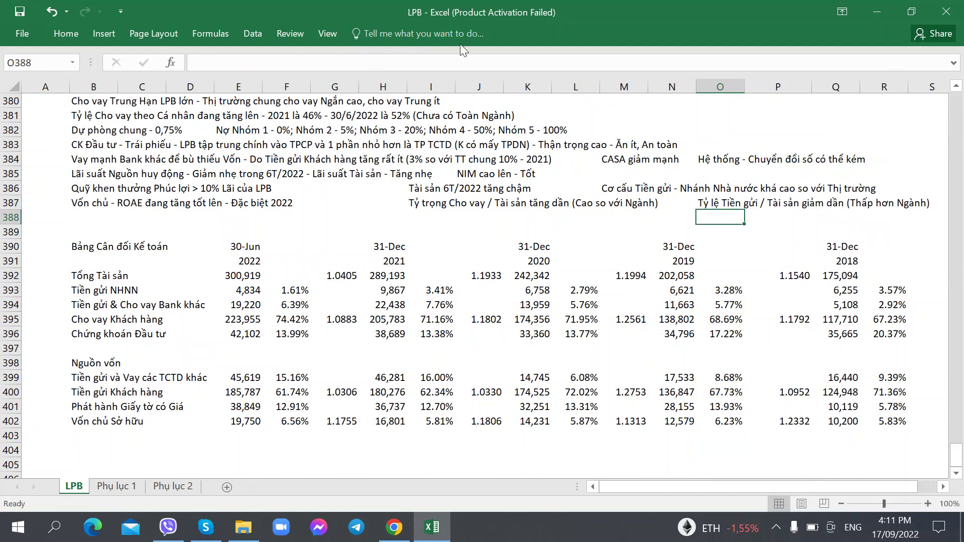
- Delete the temporary deposit ratio column L from sheet Phụ lục 2 and return to sheet LPB
click(172, 486)
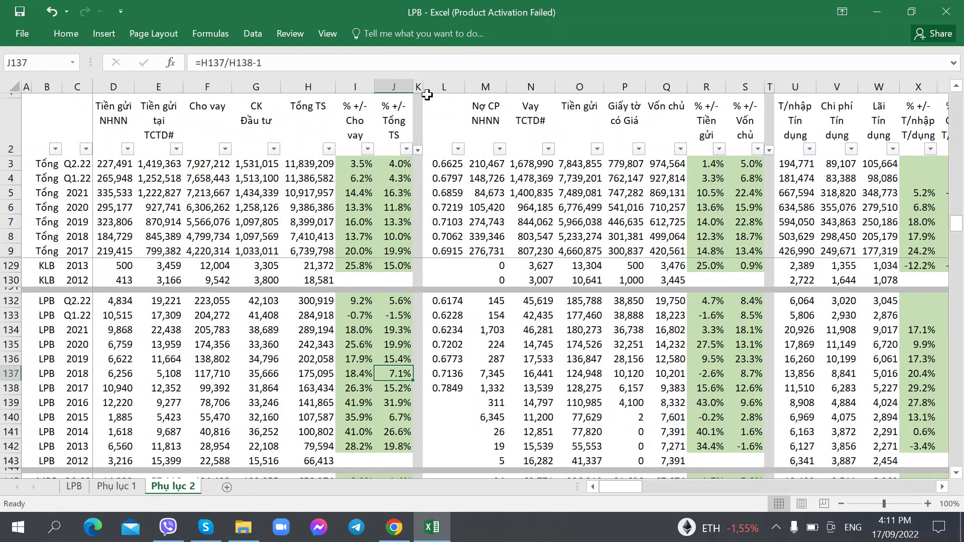
click(444, 87)
key(ctrl+minus)
click(444, 208)
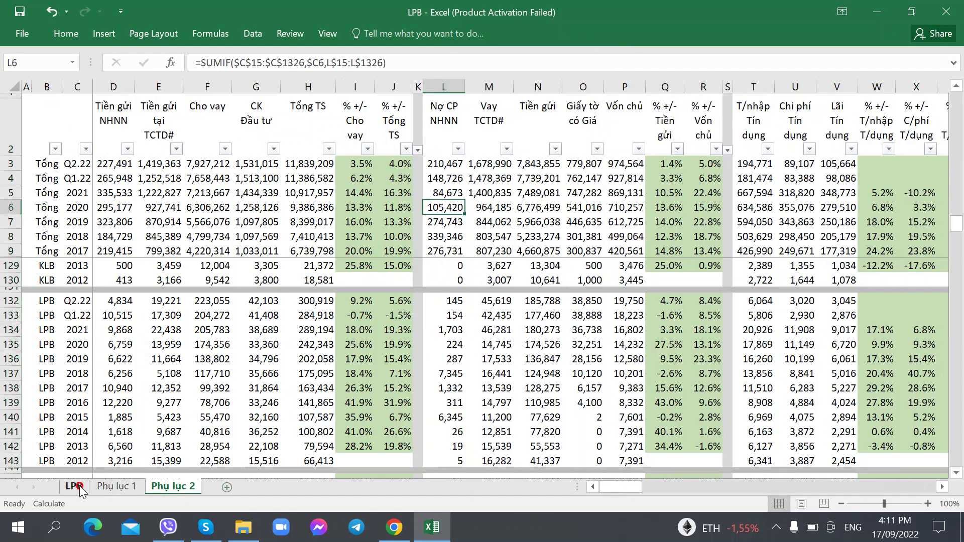
click(74, 486)
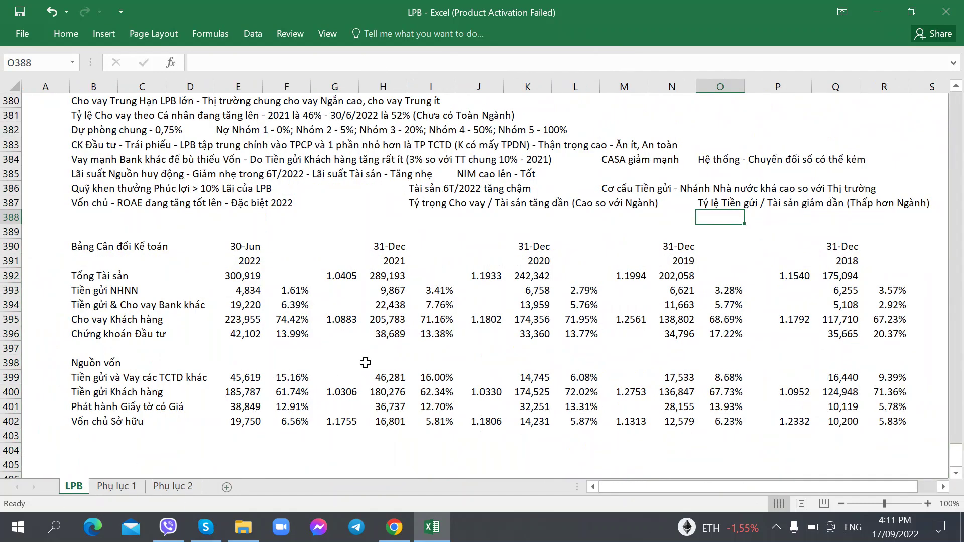
- Compare the June 2022 customer loans with the customer deposits in the LPB balance sheet
scroll(360, 367, down, 2)
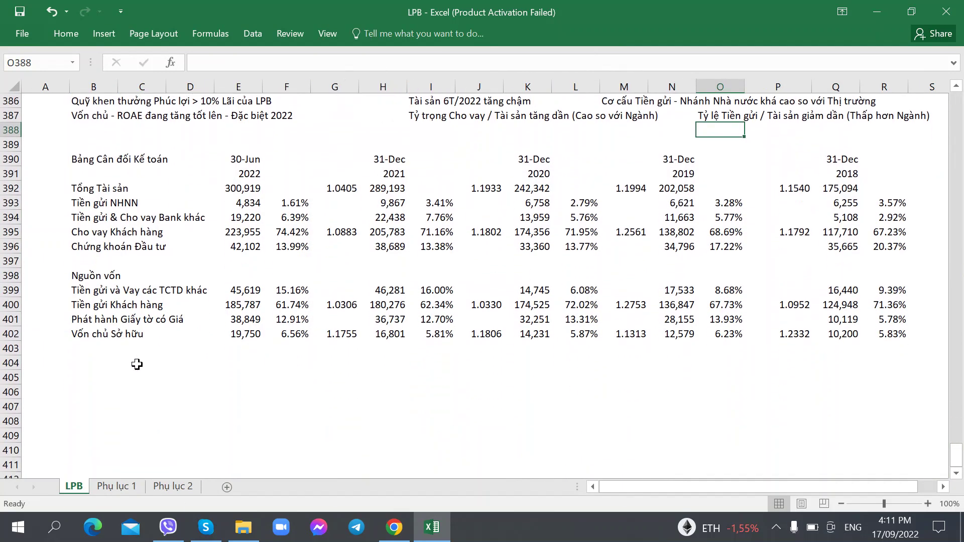
click(89, 372)
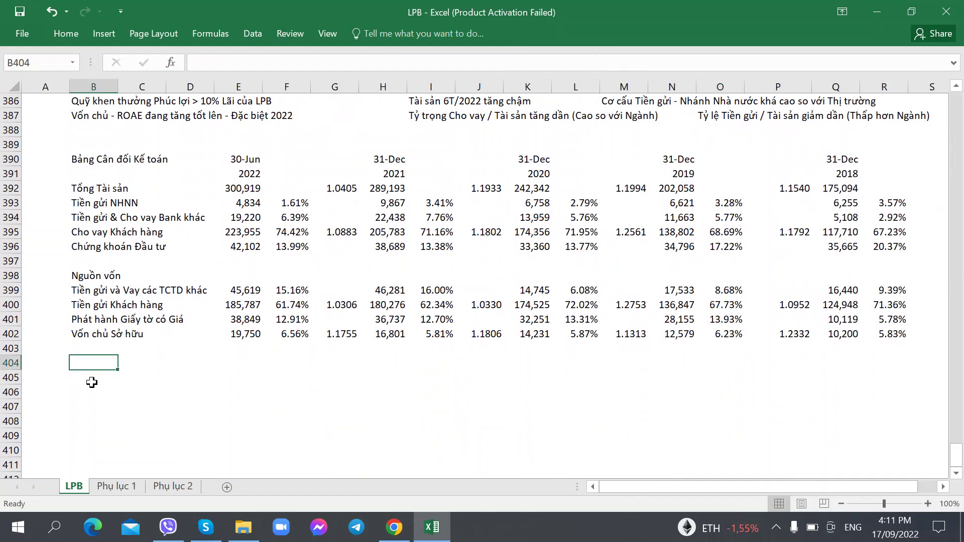
scroll(92, 382, up, 1)
key(Right)
key(Right)
click(243, 277)
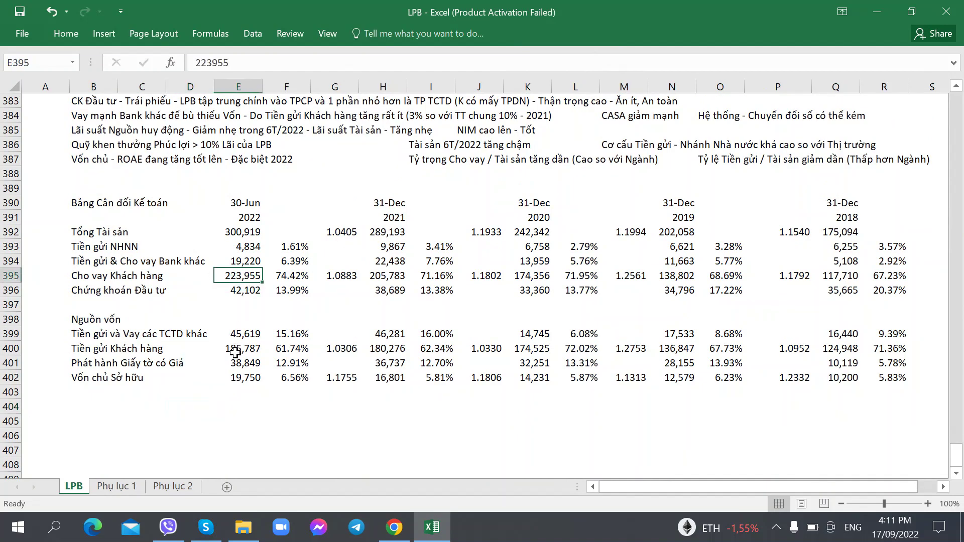
click(235, 352)
click(237, 282)
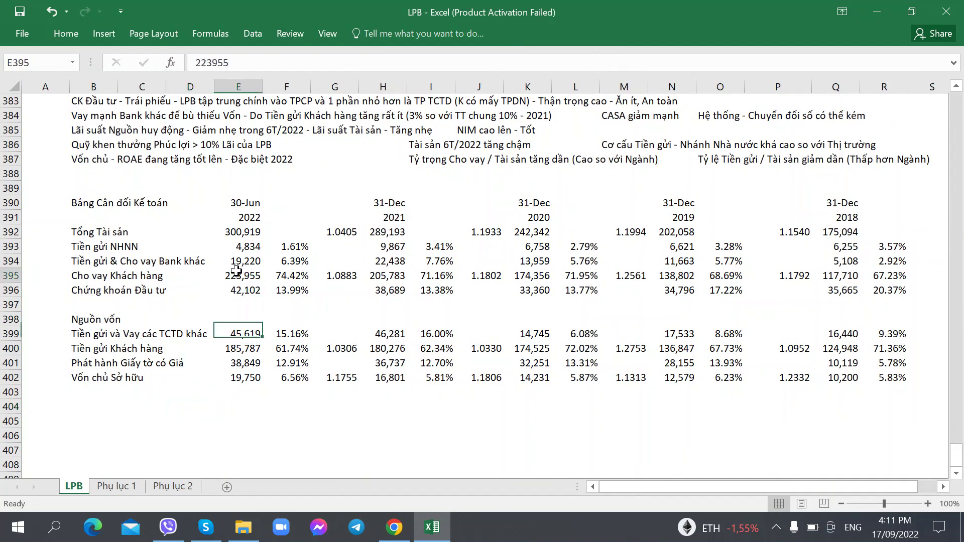
click(84, 418)
click(235, 352)
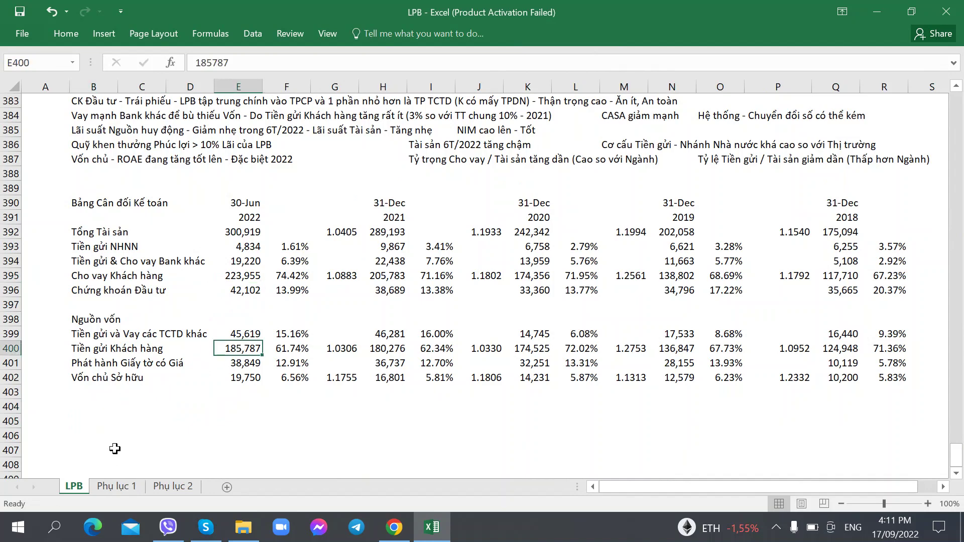
- Select cell B405 below the balance sheet, switch to Chrome and find the income statement in LPB_21CN_BCTC_KT.pdf
click(94, 423)
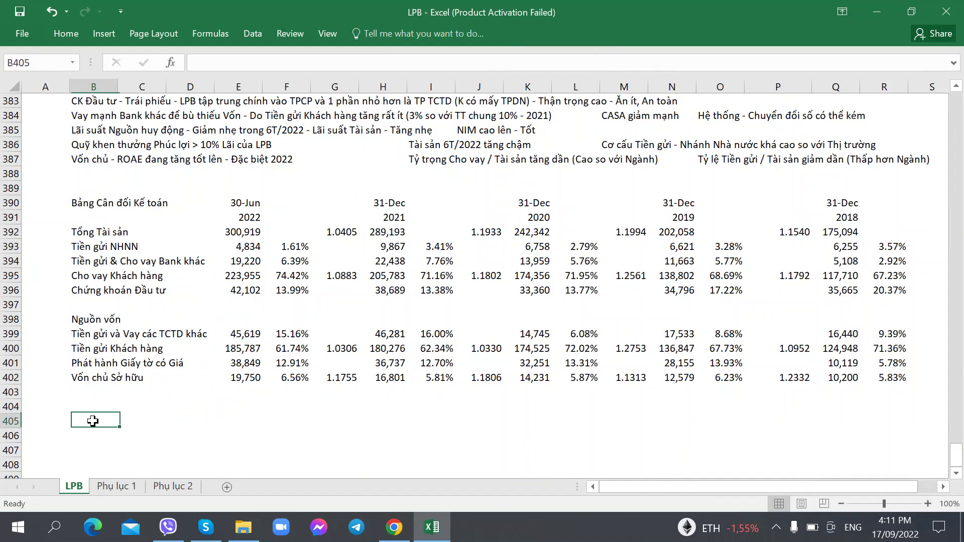
key(alt+Tab)
key(ctrl+3)
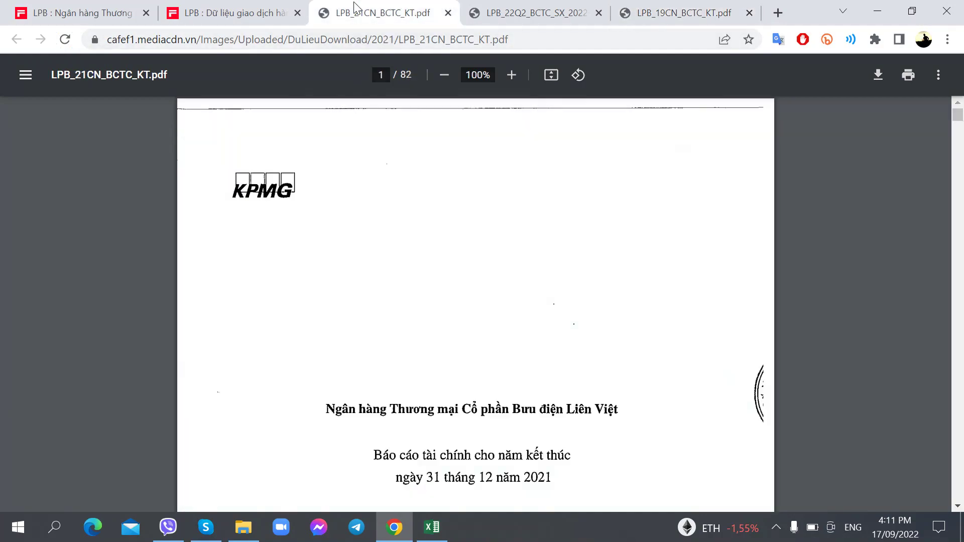
scroll(347, 253, down, 10)
scroll(345, 249, down, 20)
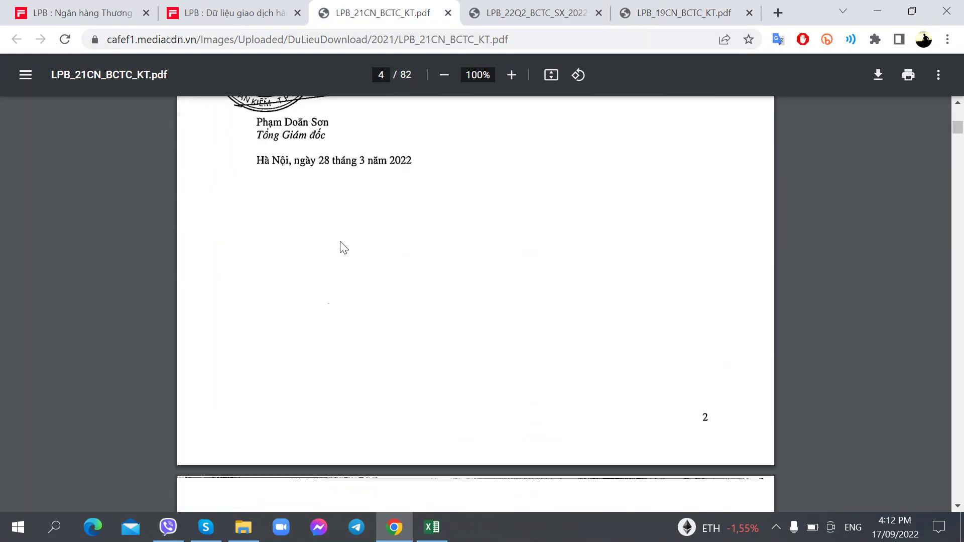
scroll(340, 245, down, 15)
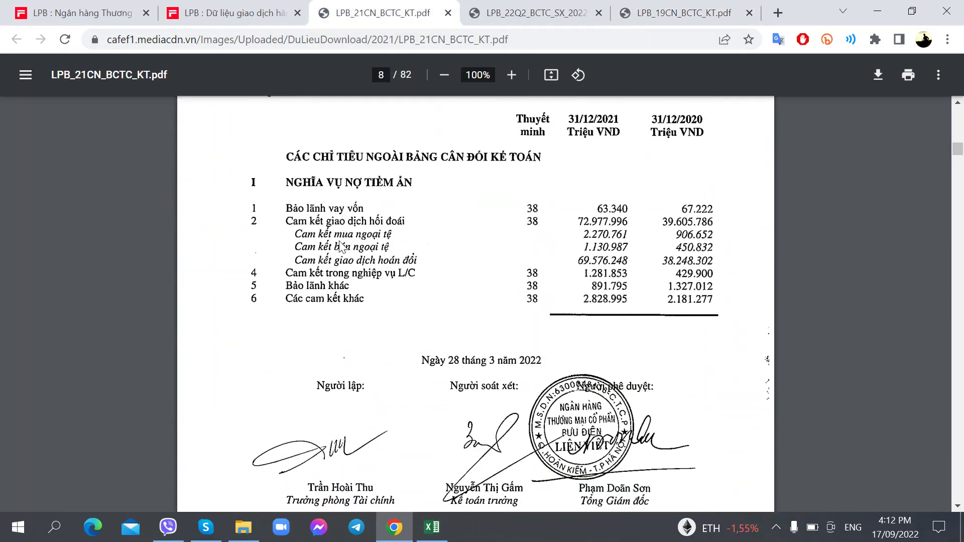
scroll(340, 246, down, 4)
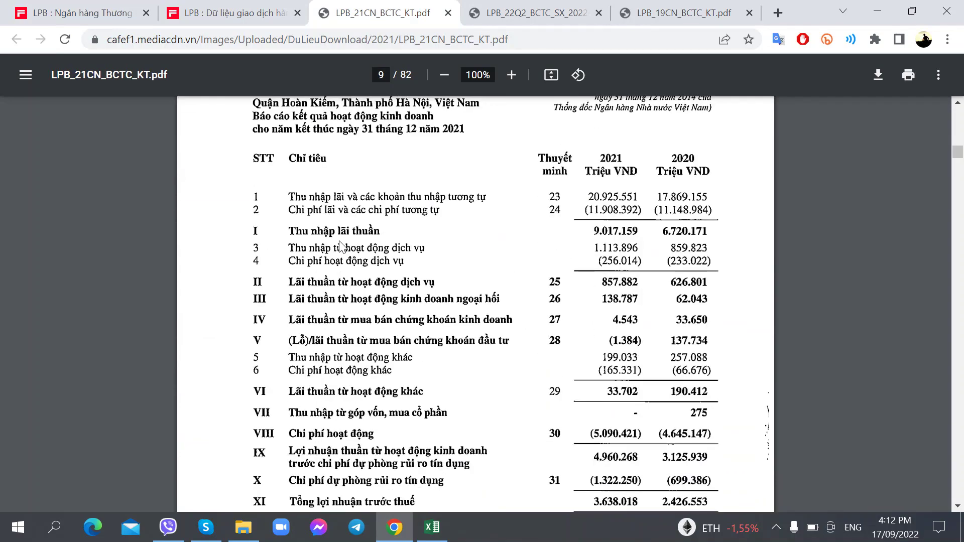
- Switch back to Excel and enter the section heading "Kết quả Kinh doanh" in B405
key(alt+Tab)
text(Ke)
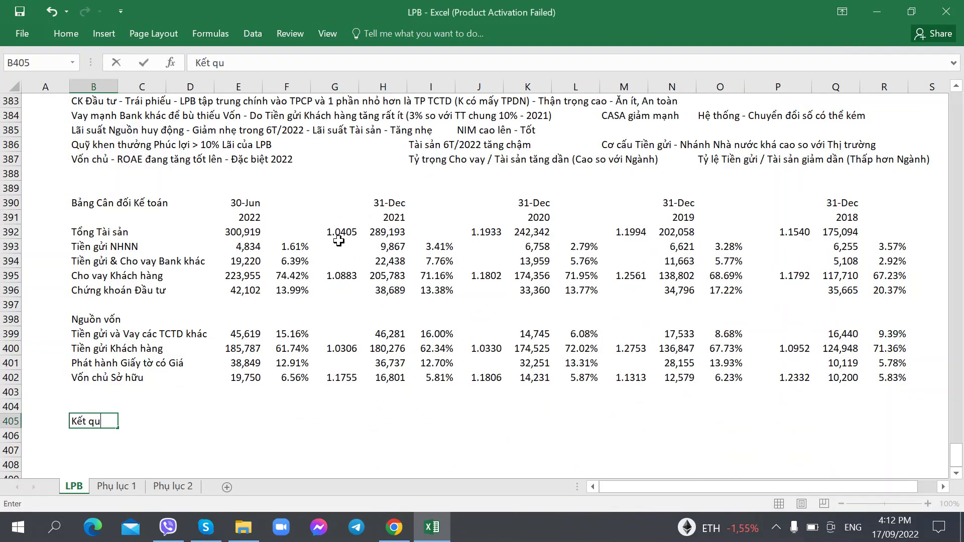
text(t quả Kinh doanh)
key(Return)
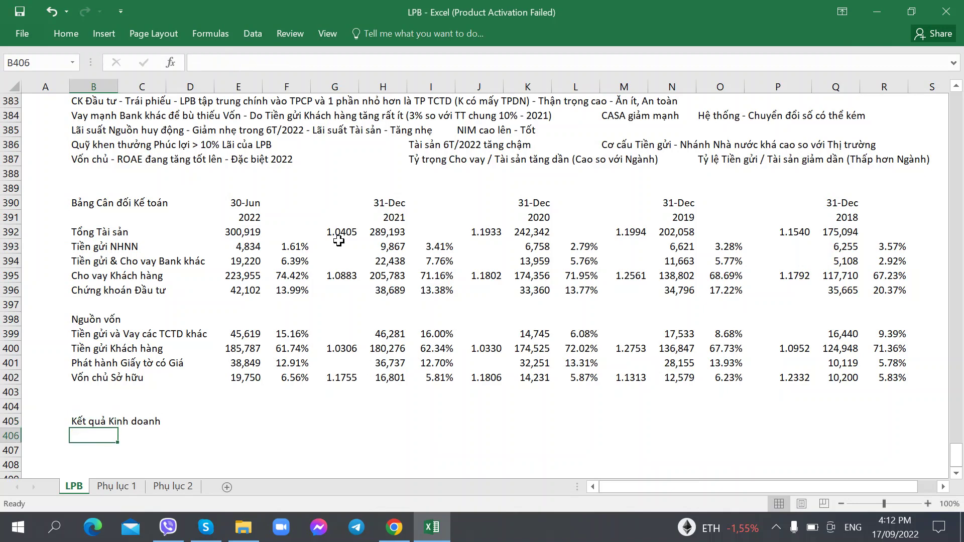
- Check the first income statement item in the 2021 report and add the row label "Thu nhập Lãi" in B407
scroll(339, 241, down, 1)
key(Return)
key(alt+Tab)
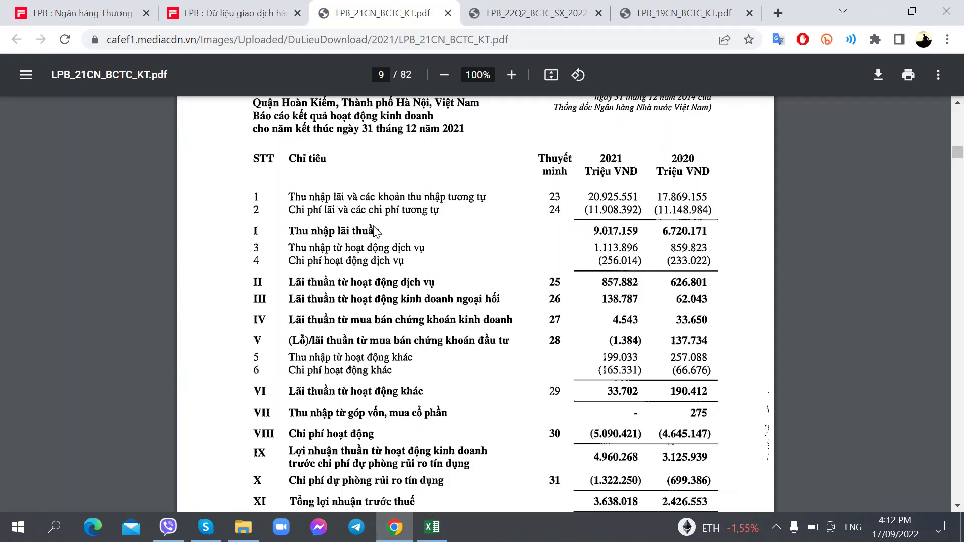
key(alt+Tab)
text(Thu)
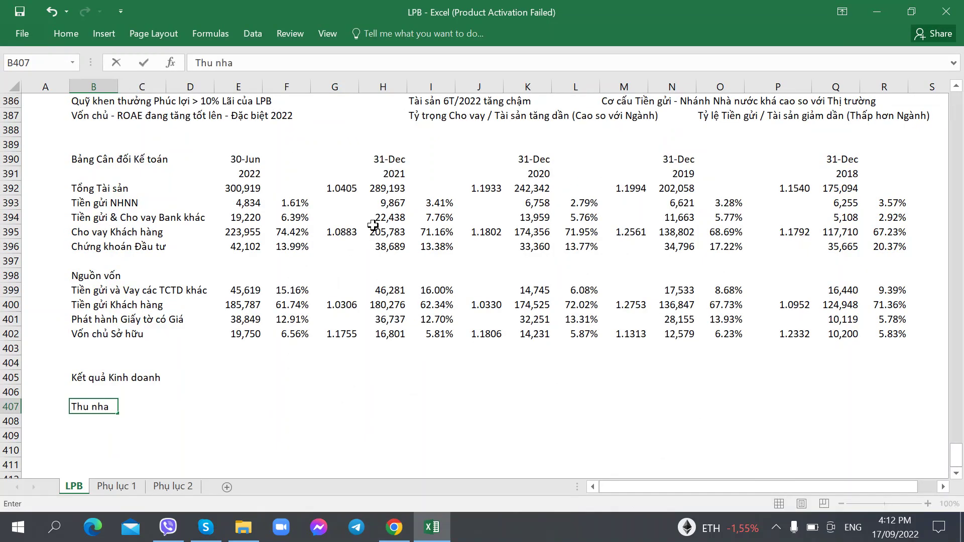
text( nhập Lãi)
key(Return)
- Copy the year headers 2021 to 2018 from H391:Q391 of the balance sheet into row 406, starting at H406
key(alt+Tab)
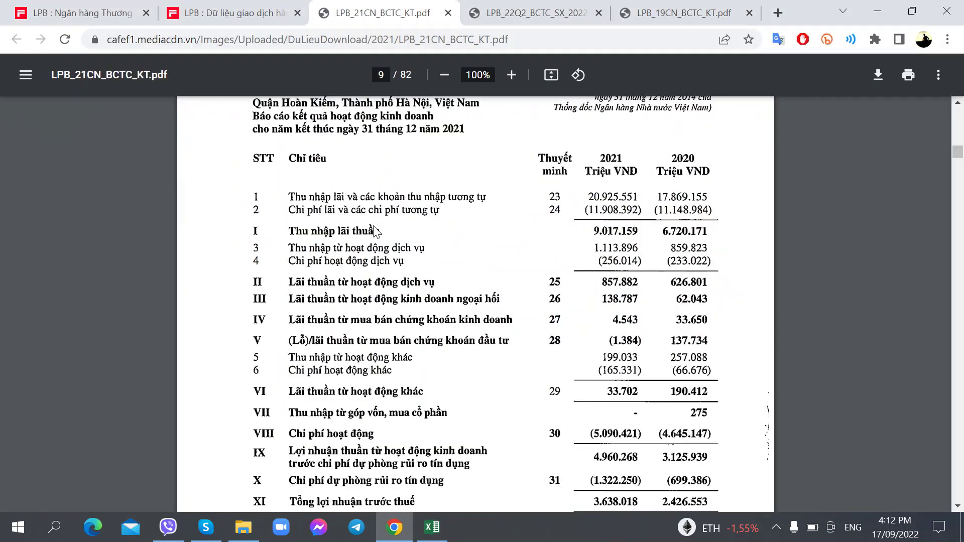
key(alt+Tab)
click(397, 175)
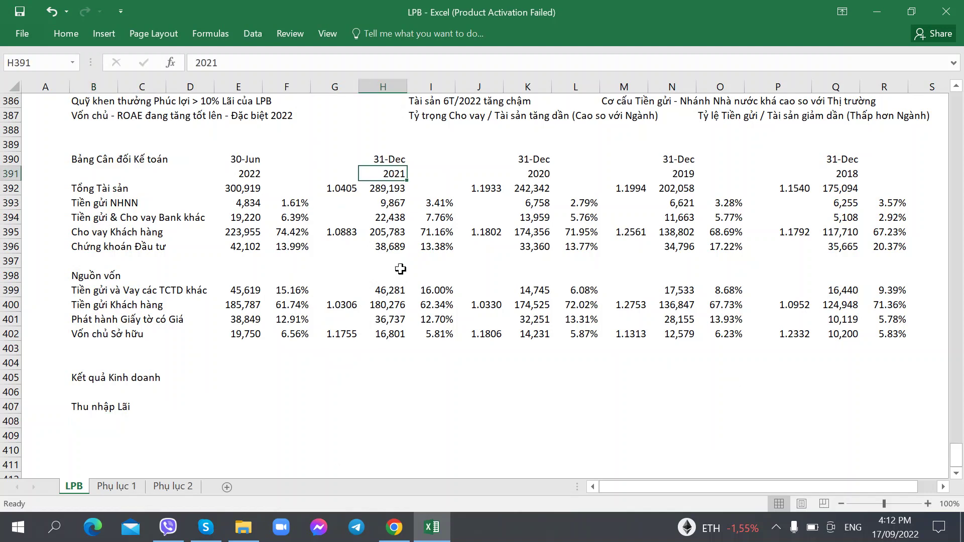
key(ctrl+c)
key(shift+Right)
key(shift+Right)
key(shift+Right)
key(shift+Left)
key(shift+Left)
key(shift+Left)
key(shift+Left)
key(shift+Left)
key(shift+Right)
key(shift+Right)
key(shift+Right)
key(shift+Right)
key(shift+Right)
key(shift+Right)
key(shift+Right)
key(shift+Right)
key(shift+Right)
key(shift+Right)
key(shift+Right)
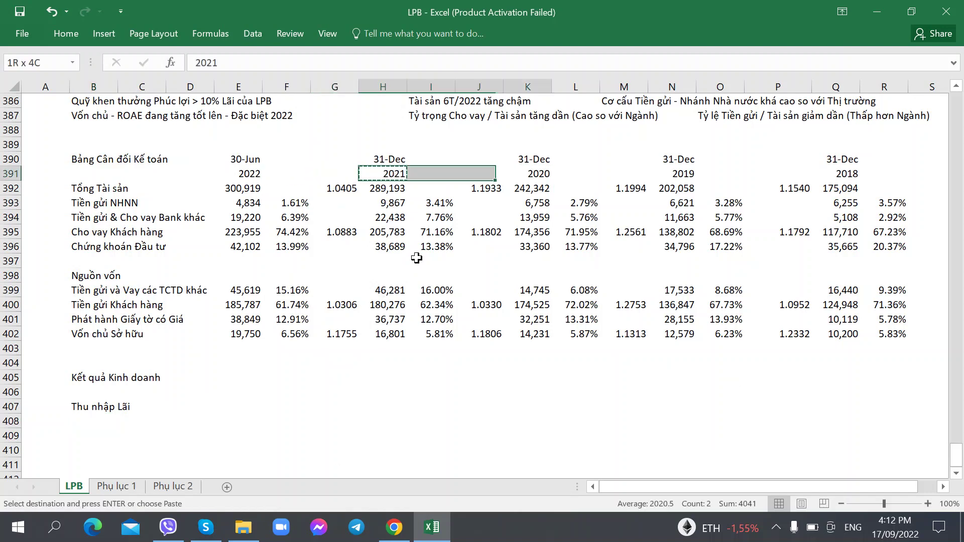
key(Down)
key(Down)
key(Down)
key(Down)
key(Down)
key(Down)
key(Down)
key(Down)
key(Down)
key(Down)
key(Down)
key(Down)
key(Down)
key(Down)
key(Down)
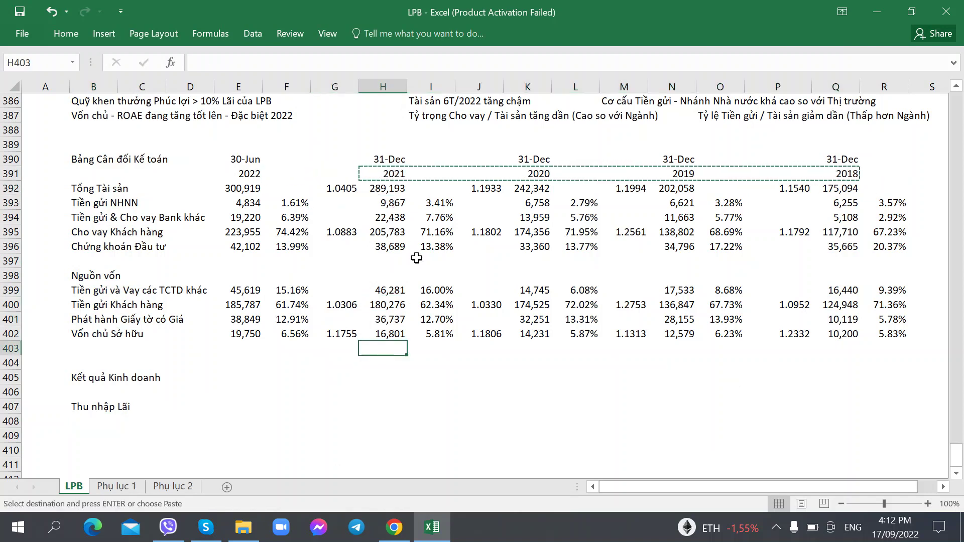
key(ctrl+v)
key(Escape)
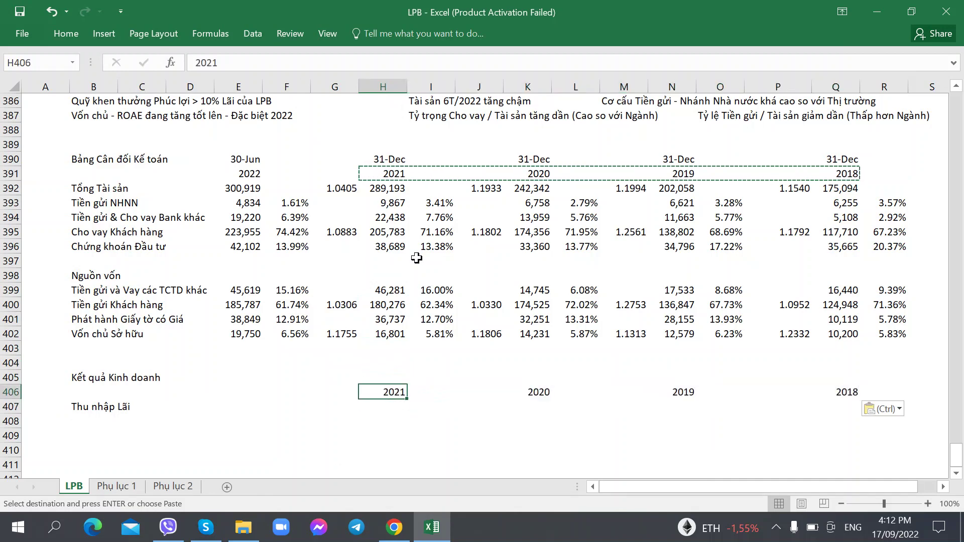
- Look up the 2021 interest income in the report and enter 20925 in H407
key(alt+Tab)
key(alt+Tab)
key(Down)
text(20925)
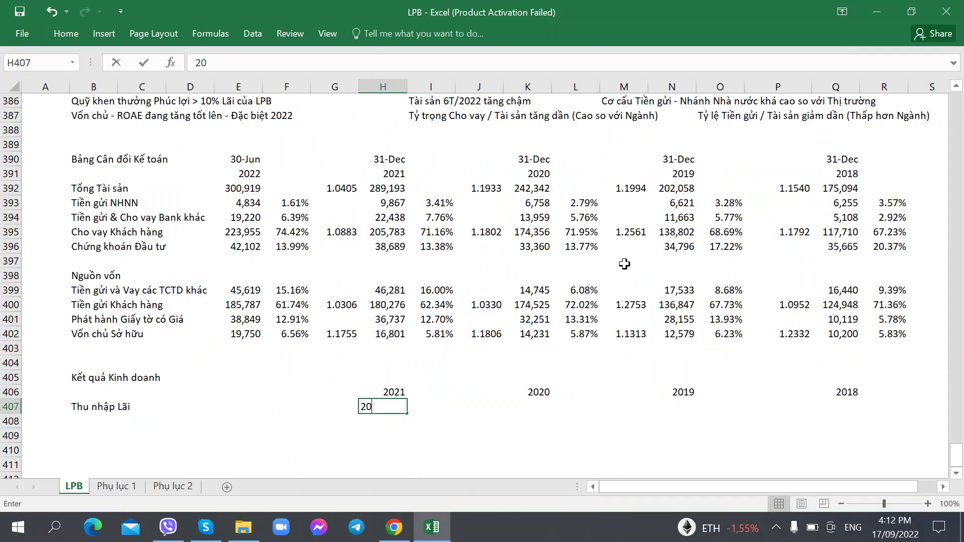
key(Return)
key(Left)
key(Left)
key(Left)
key(Left)
key(Left)
key(Left)
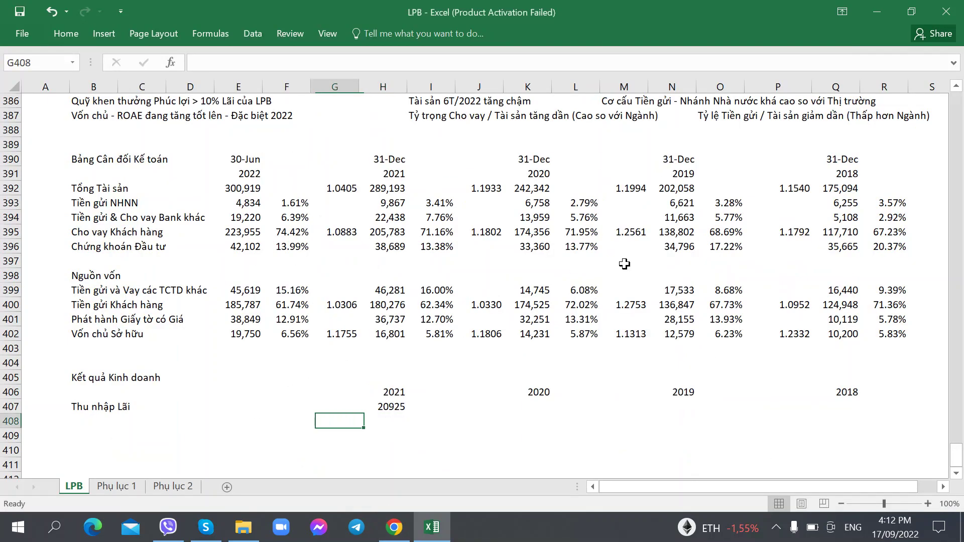
- Check the second income statement item in the 2021 report and add the row label "Chi phí Lãi" in B408
key(alt+Tab)
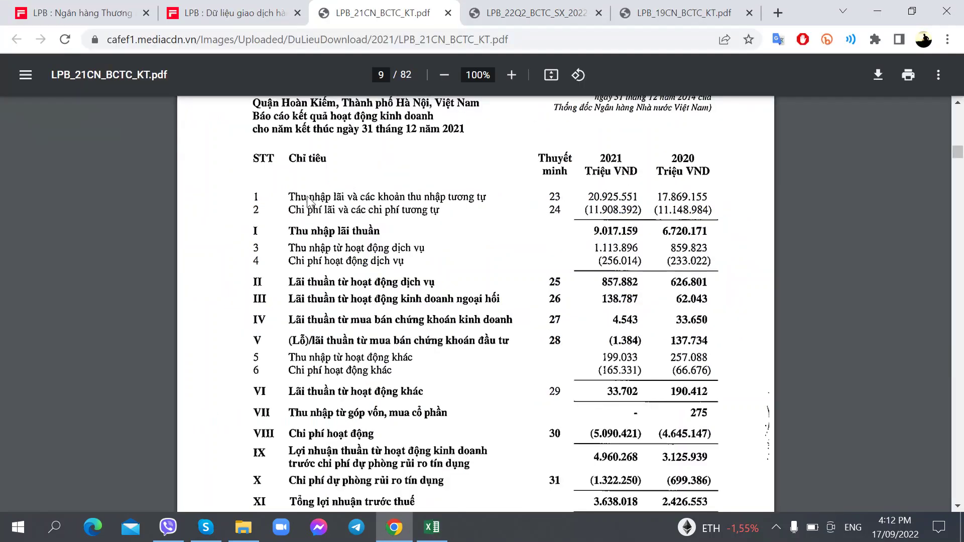
key(alt+Tab)
text(Cih)
key(BackSpace)
key(BackSpace)
key(BackSpace)
key(BackSpace)
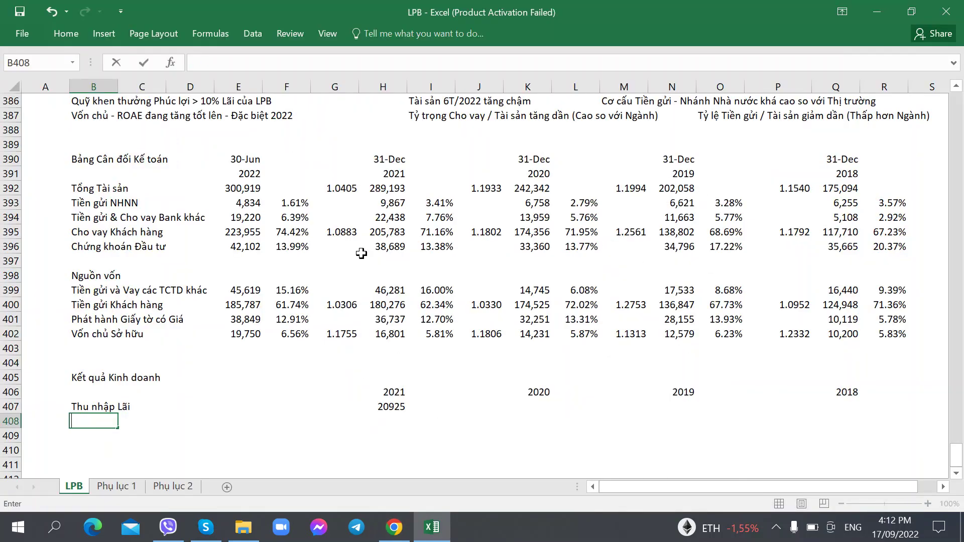
text(Chi phí Lãi)
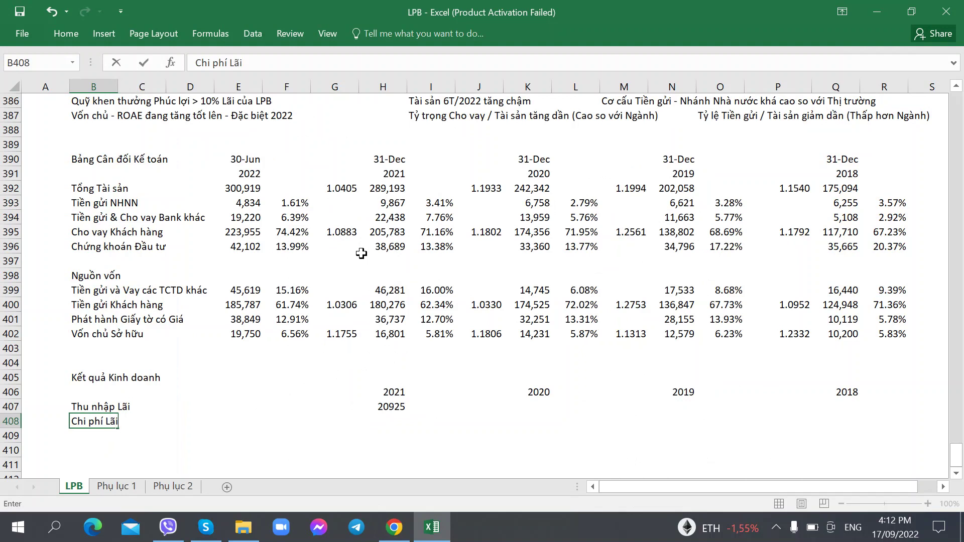
key(Return)
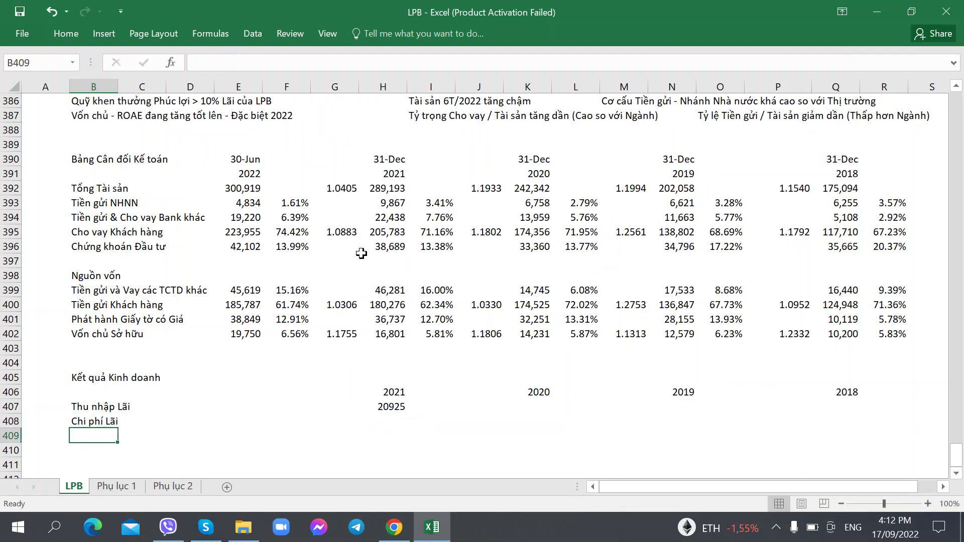
- Look up the 2021 interest expense in the report and enter 11908 in H408
click(91, 406)
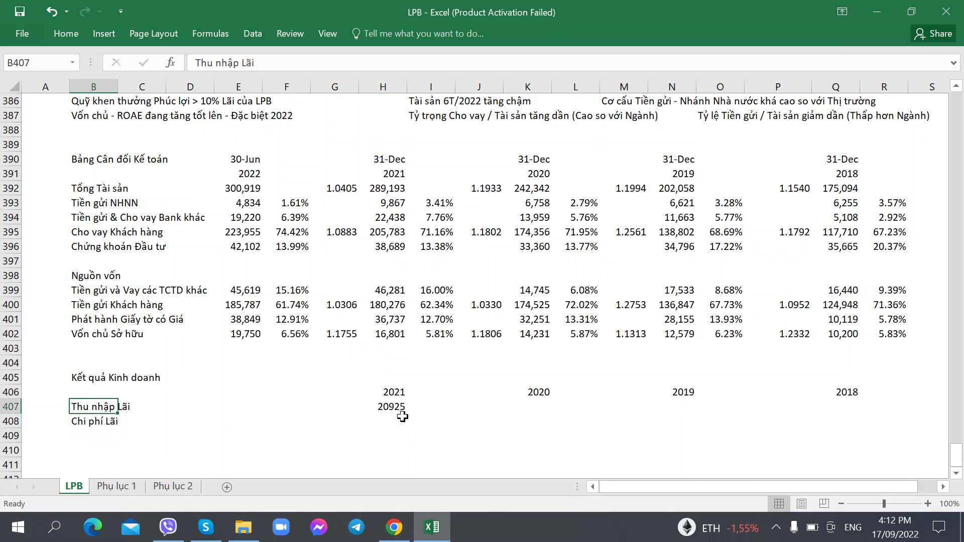
click(380, 421)
key(alt+Tab)
key(alt+Tab)
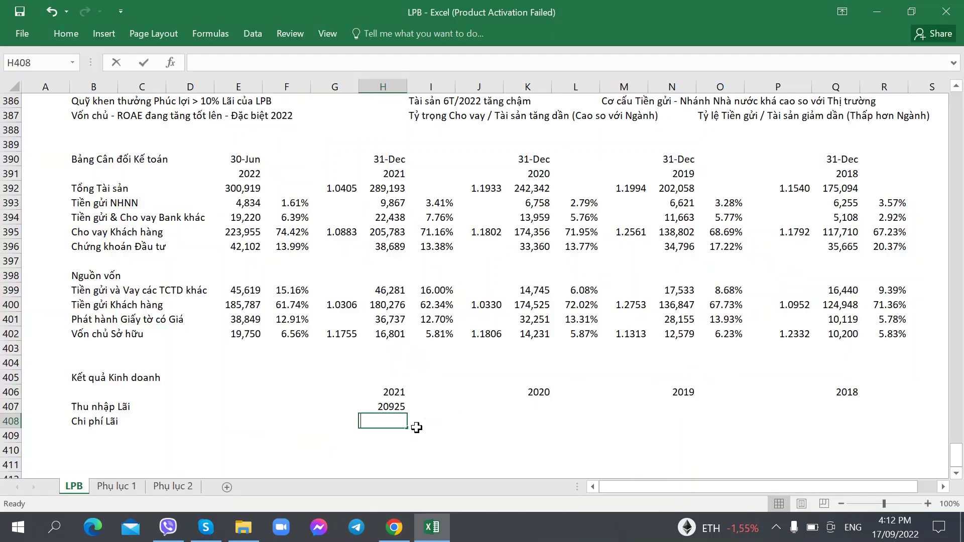
text(11908)
- Check the next income statement item in the report and add the row label "Lãi Thuần" in B409
key(alt+Tab)
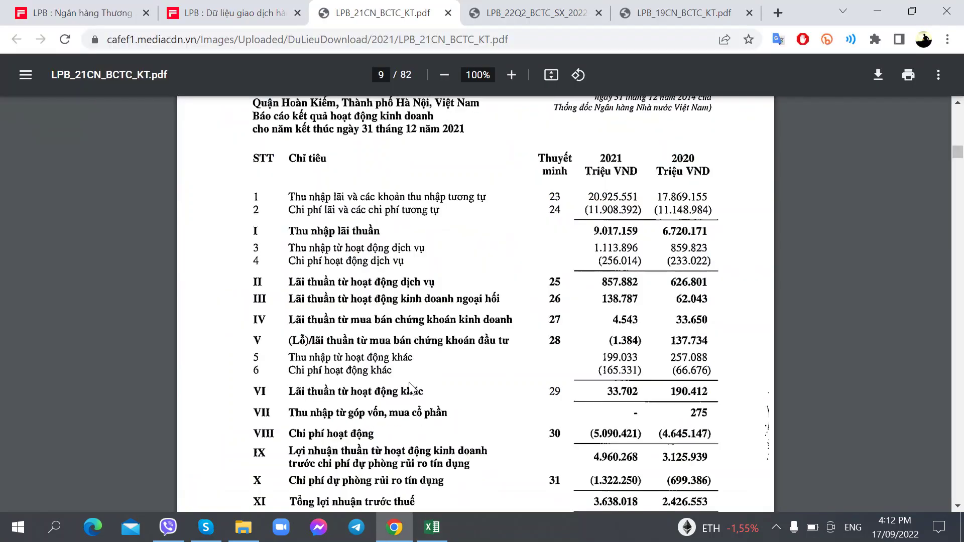
key(alt+Tab)
click(85, 400)
key(alt+Tab)
key(alt+Tab)
text(L)
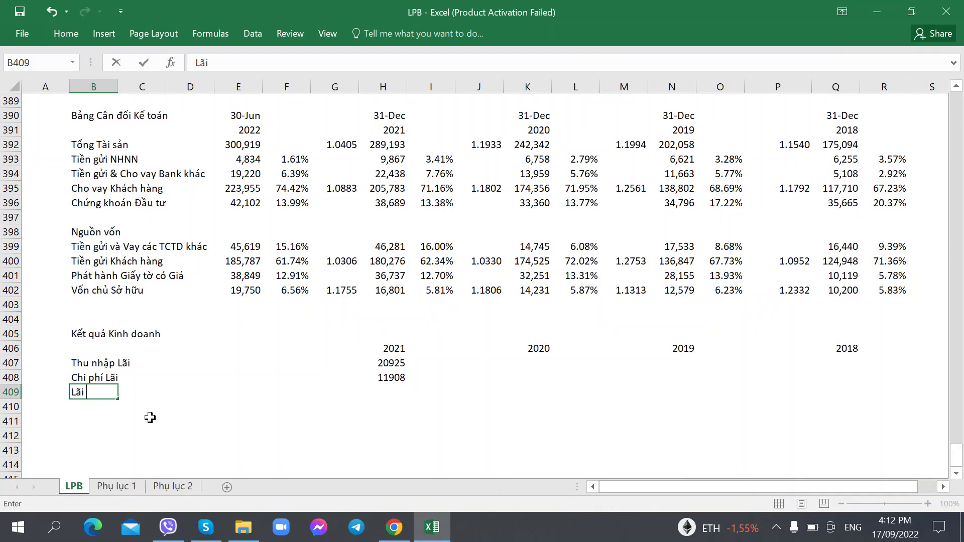
text(ãi Thuần)
- Calculate the 2021 net interest income in H409 with the formula =H407-H408
key(Right)
key(Right)
key(Right)
key(Right)
key(Right)
key(Right)
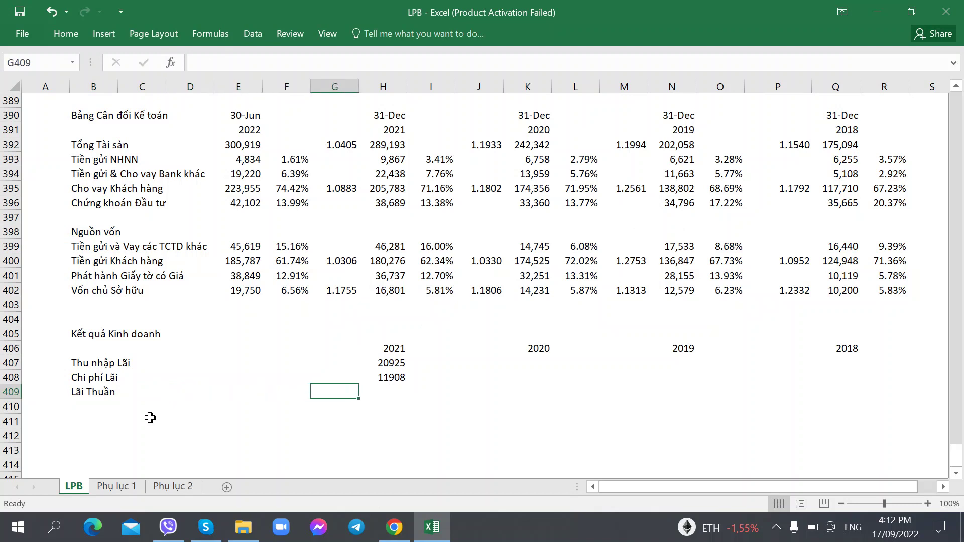
text(=H407-H408)
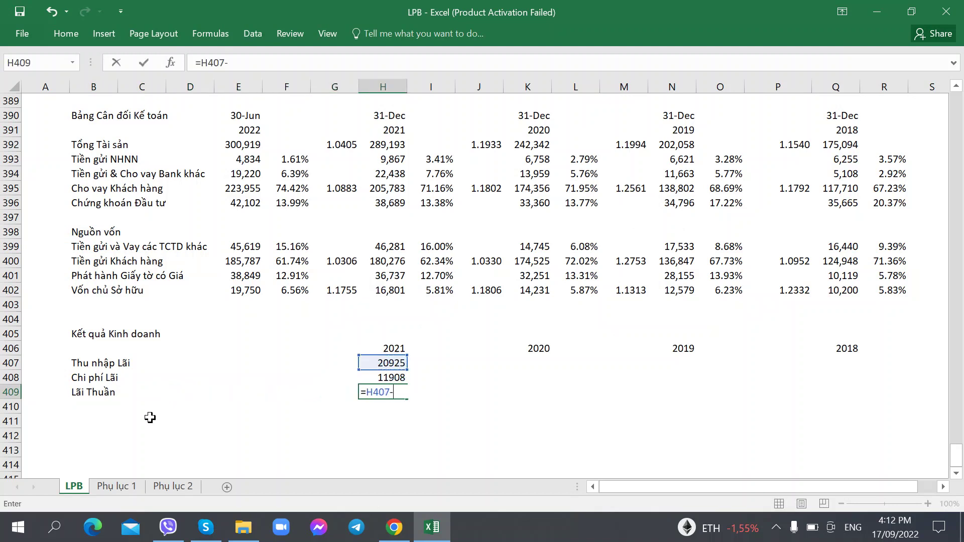
key(Return)
key(Up)
key(Right)
key(Right)
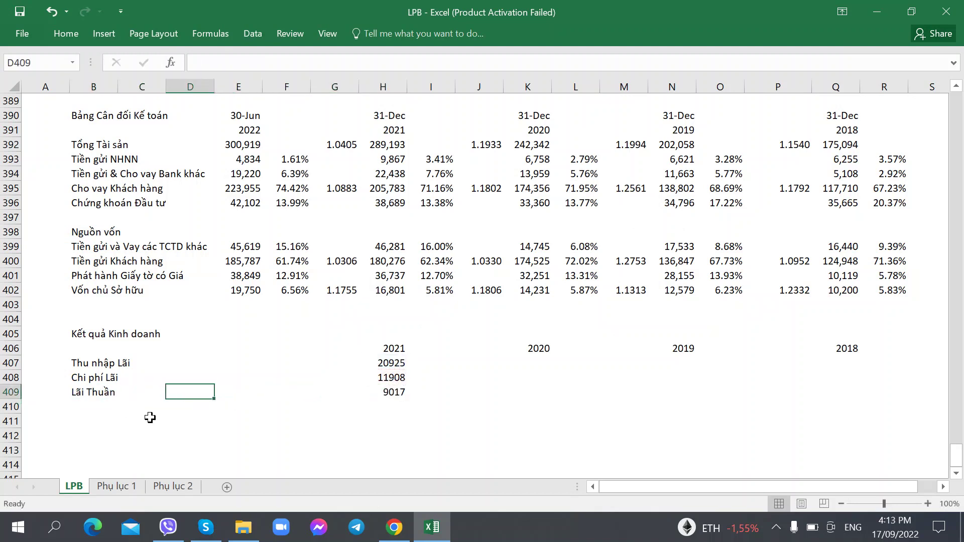
key(Right)
key(Right)
key(Right)
key(Right)
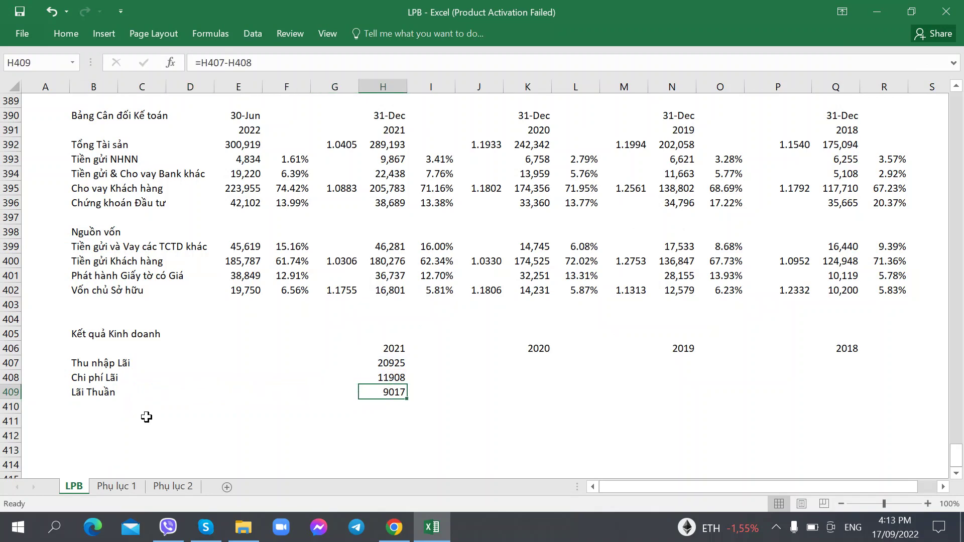
- Look up the 2020 interest income in the 2021 report and enter 17869 in K407
click(508, 362)
key(alt+Tab)
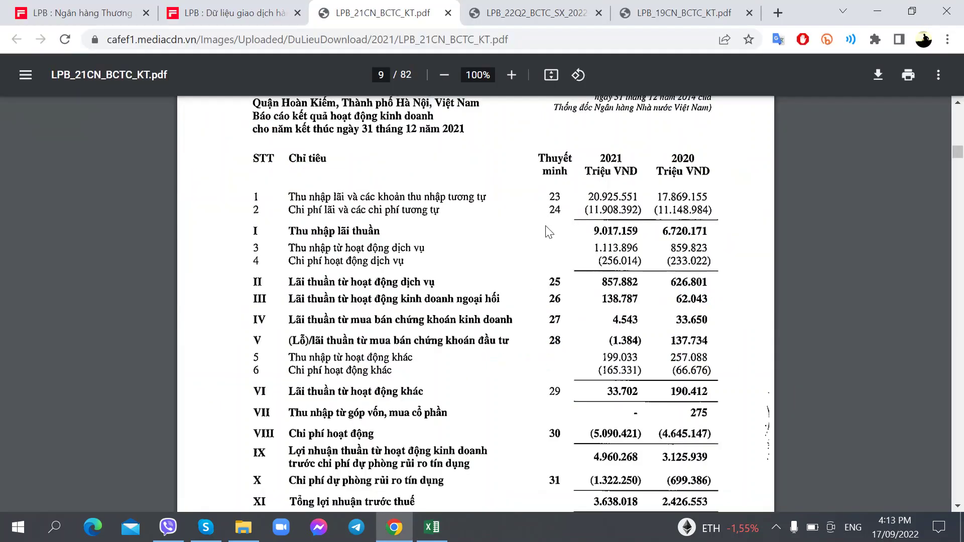
key(alt+Tab)
key(alt+Tab)
key(alt+Tab)
text(17869)
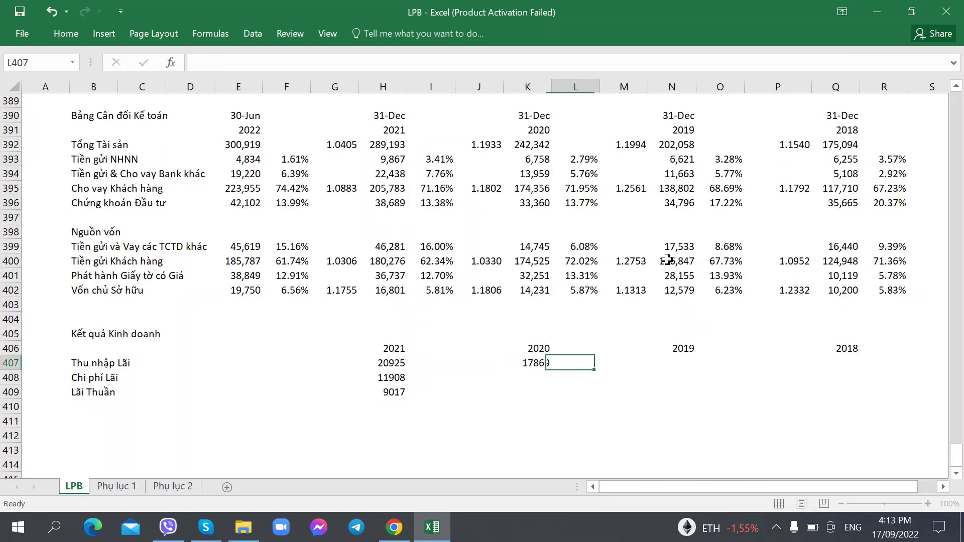
key(Right)
- Look up the 2020 interest expense in the report and enter 11148 in K408
key(Down)
key(alt+Tab)
key(alt+Tab)
key(Left)
text(11148)
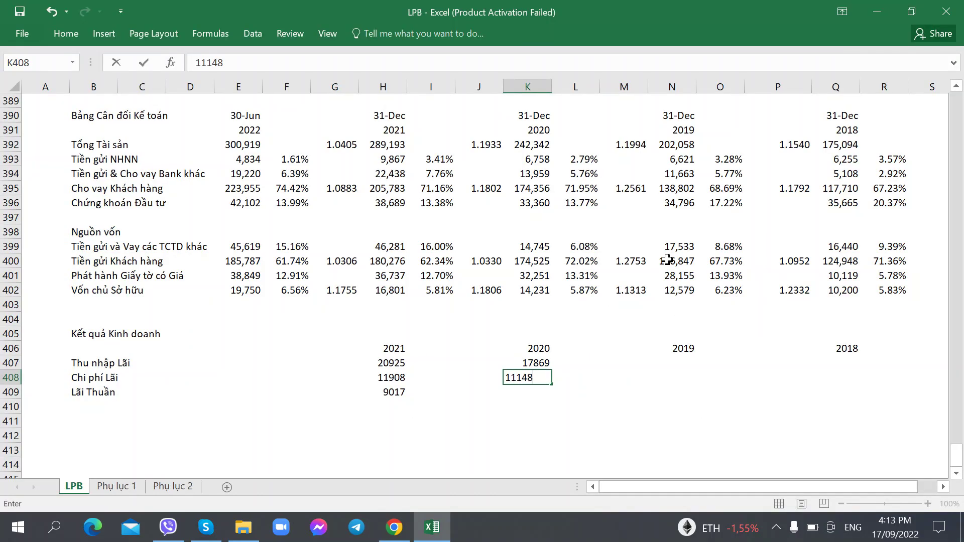
key(Right)
- Look up the 2020 net interest income in the report and enter 6720 in K409
key(Down)
key(Left)
key(alt+Tab)
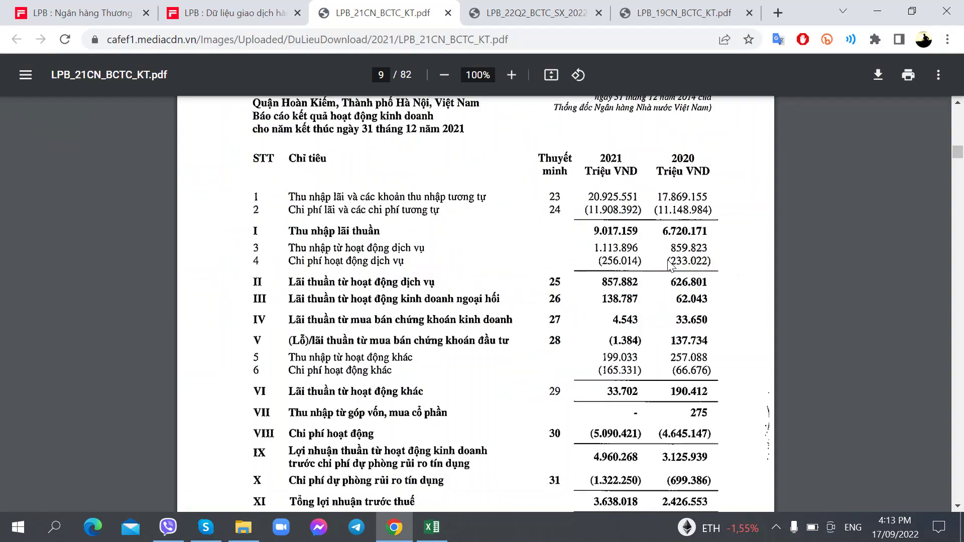
key(alt+Tab)
text(672)
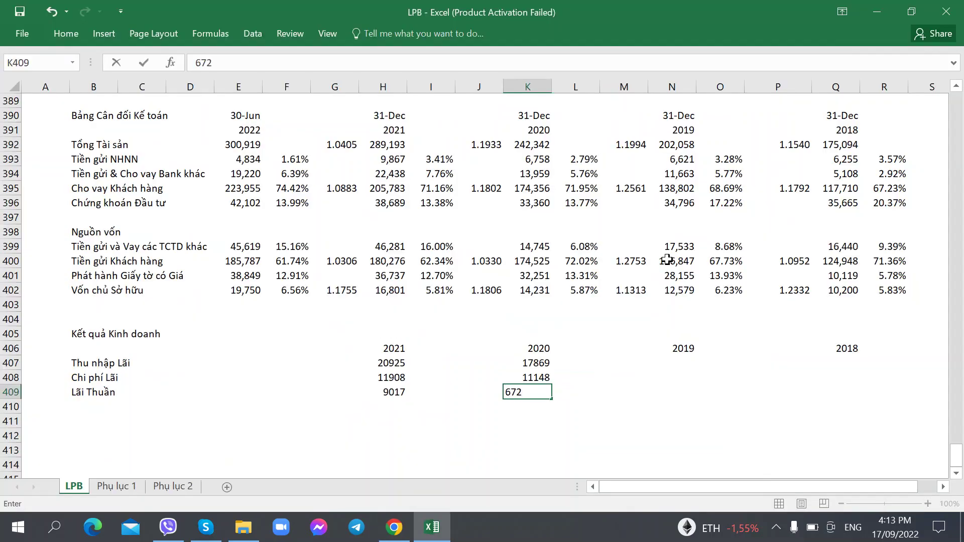
key(ctrl+Return)
key(Left)
key(Left)
key(Left)
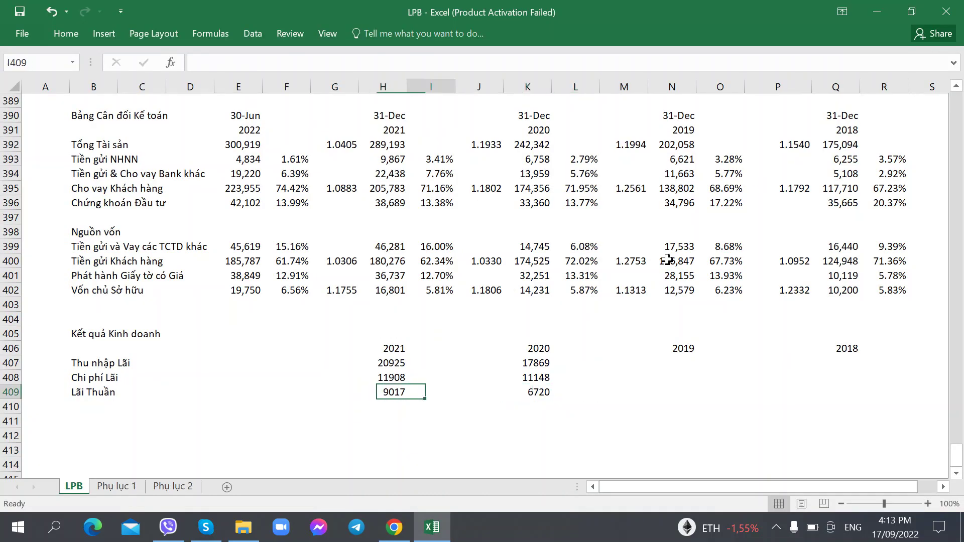
key(Right)
key(Right)
key(Right)
key(Left)
key(Left)
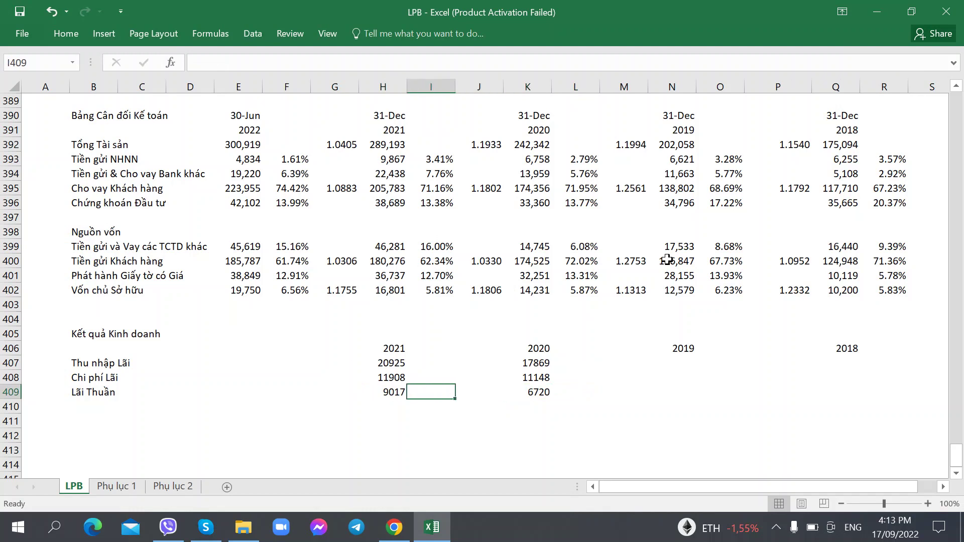
key(Right)
key(Right)
key(Right)
key(Left)
key(Left)
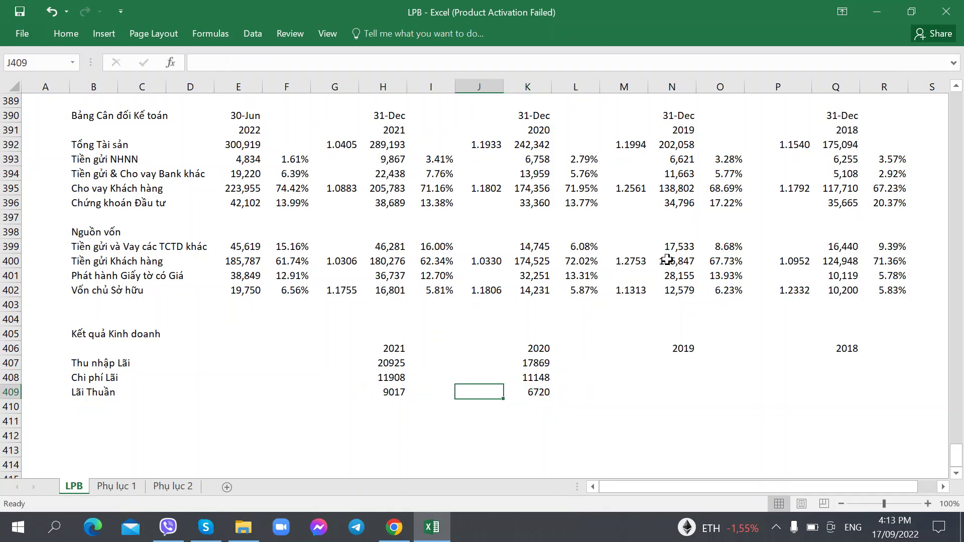
- Calculate the 2021 interest expense as a share of interest income in I408 with =H408/H407
key(Left)
key(Up)
text(=)
key(Left)
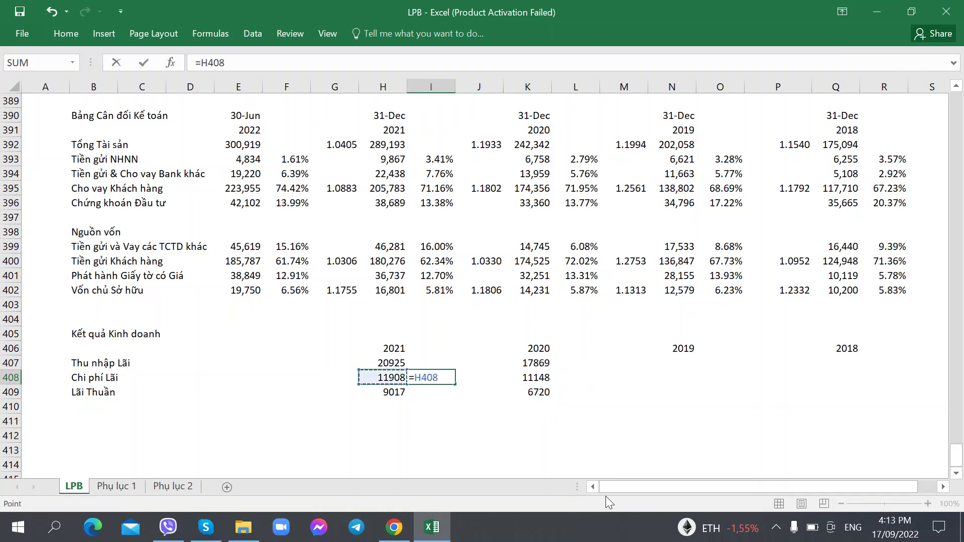
text(/)
key(Left)
key(Up)
key(Return)
key(Up)
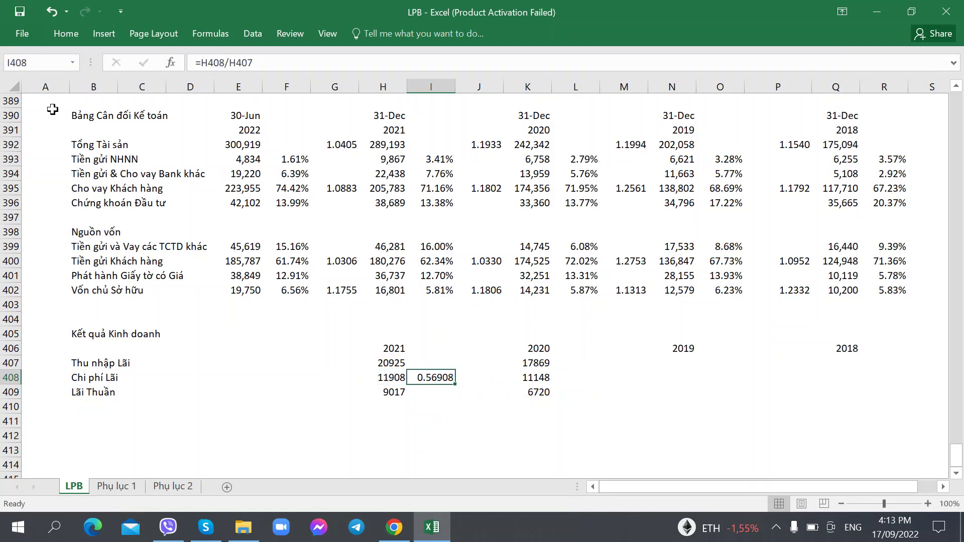
- Format I408 as a percentage with two decimals, change its formula to =H408/H$407, and fill it down to I409
click(61, 37)
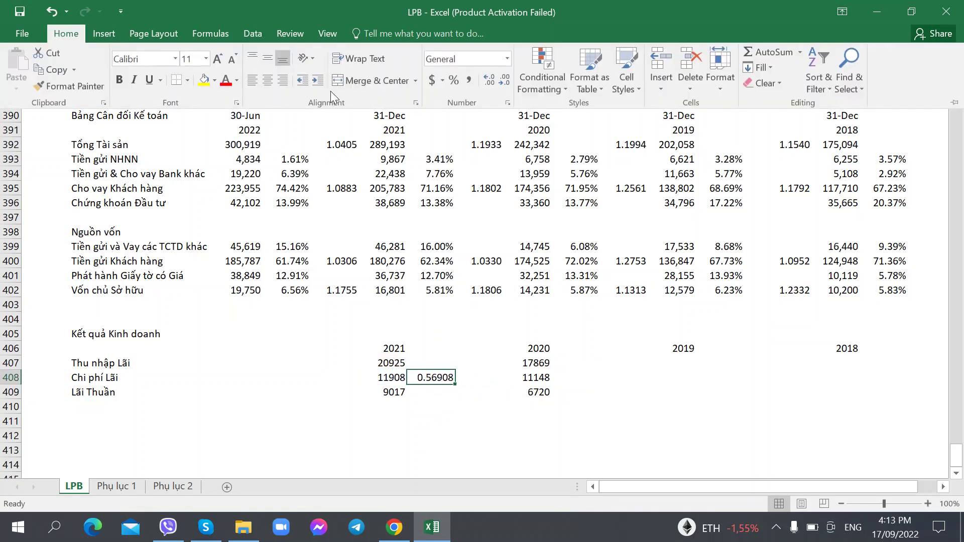
click(455, 81)
click(490, 80)
click(489, 79)
click(237, 62)
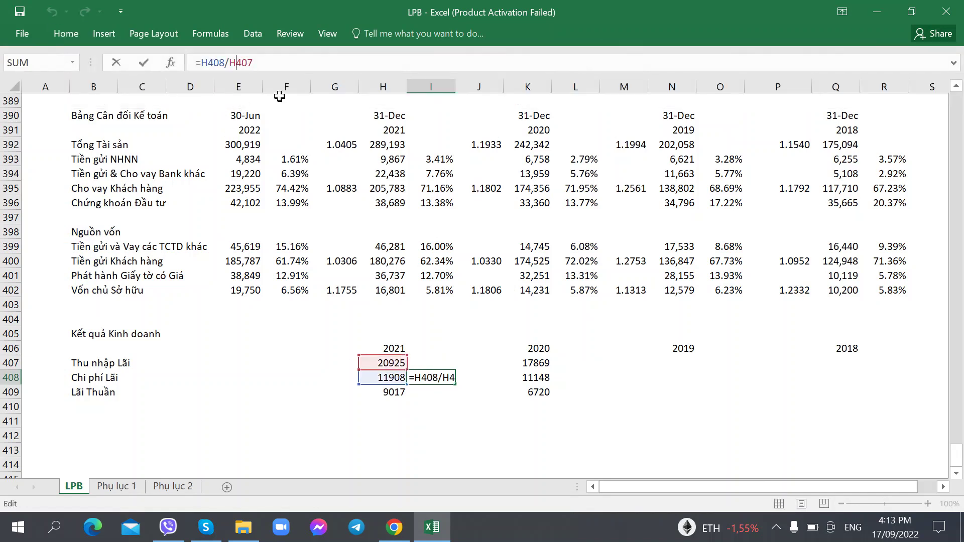
text($)
key(Return)
key(ctrl+d)
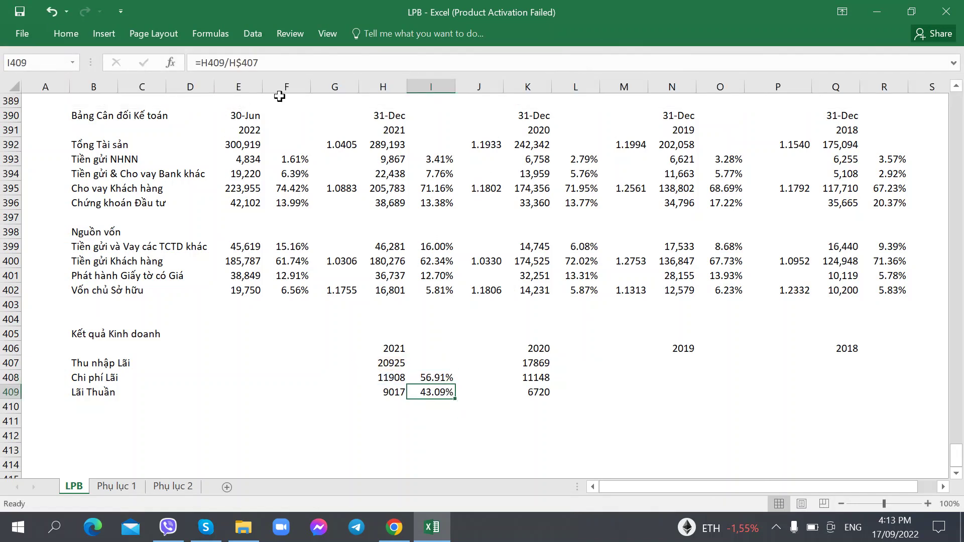
- Copy the share-of-income formula from I408 into L408 and L409 for 2020
key(Up)
key(ctrl+c)
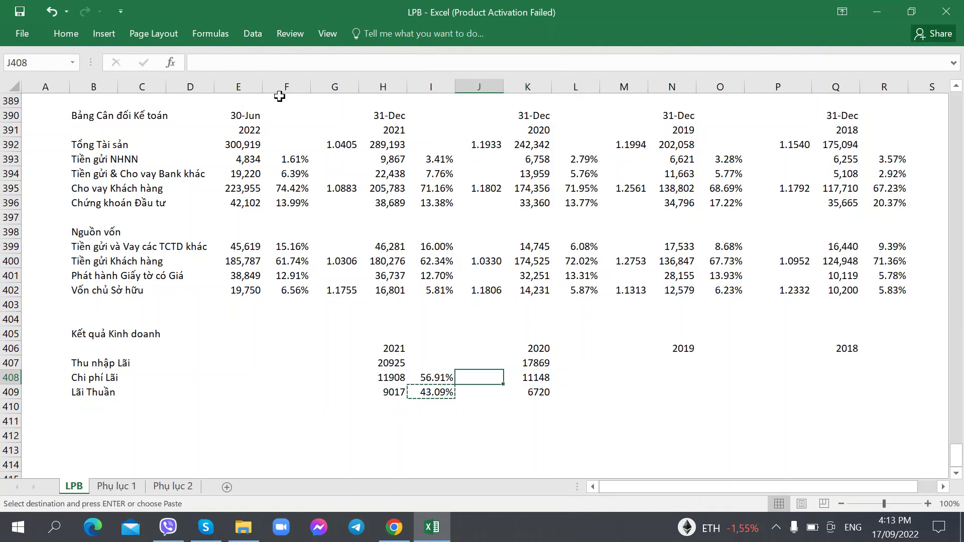
key(Right)
key(Right)
key(Right)
key(ctrl+v)
key(Down)
key(ctrl+v)
key(Down)
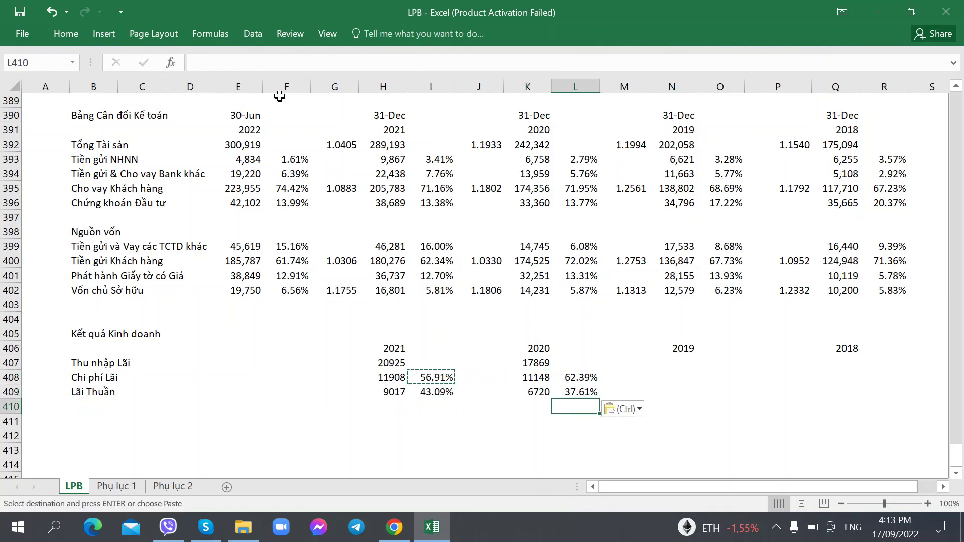
key(Left)
key(Left)
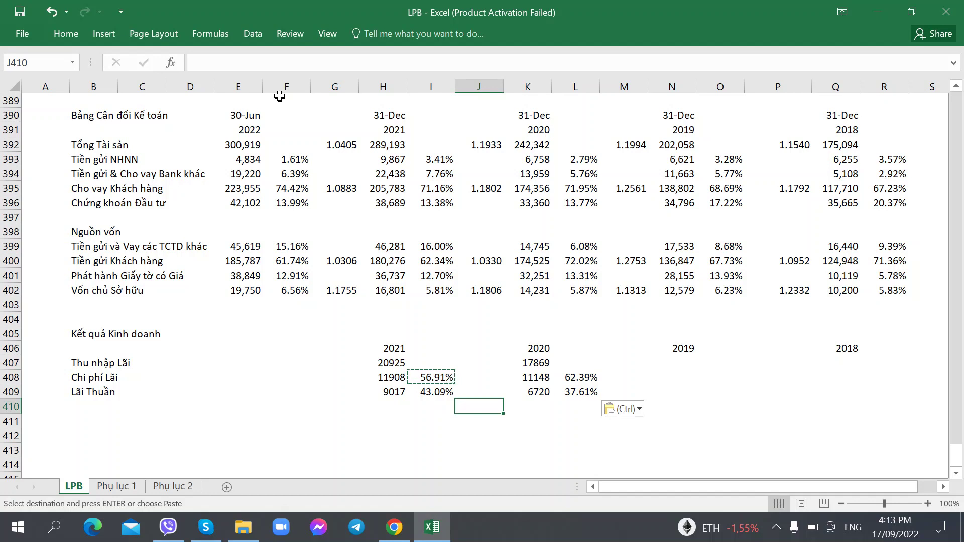
key(Left)
key(Up)
key(Up)
key(Left)
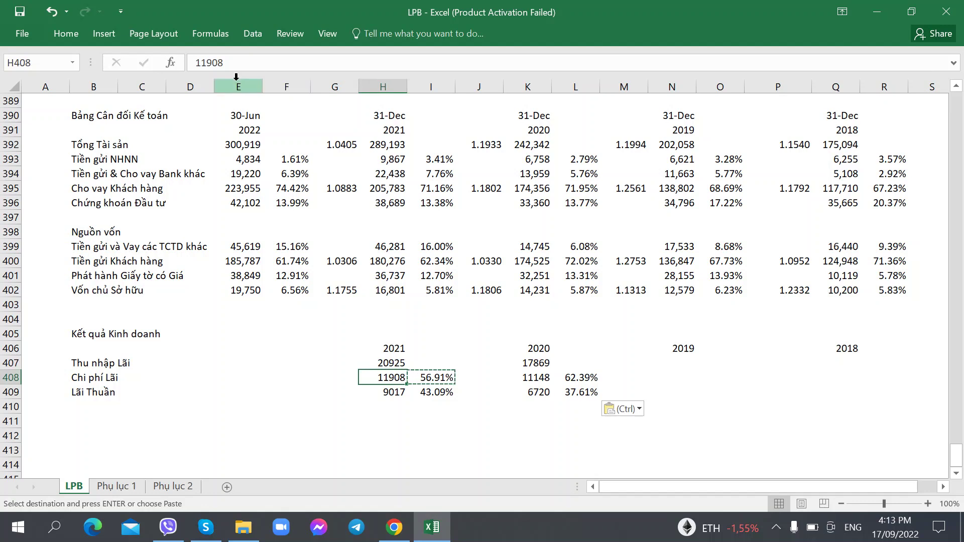
- Copy the 2021/2020 growth ratio formula from J400 into J407, J408 and J409
click(492, 260)
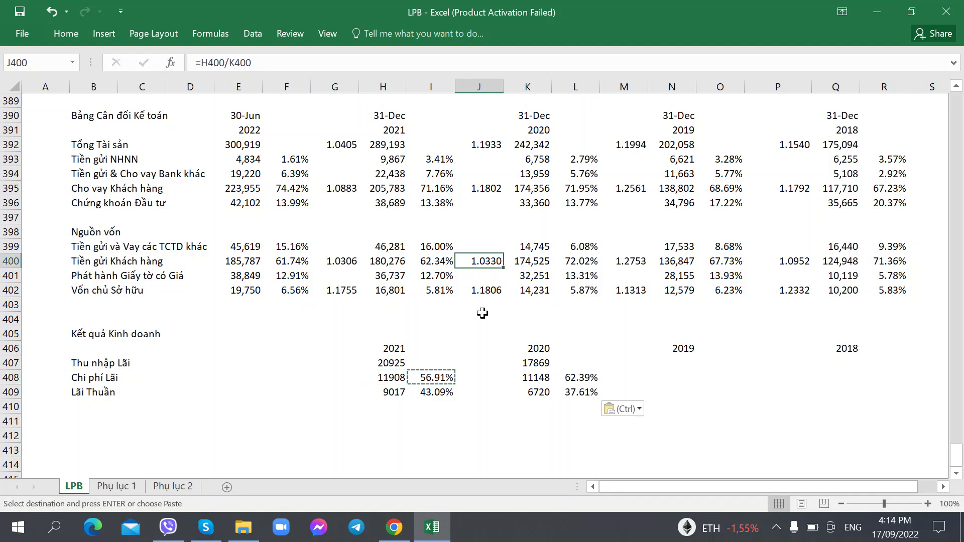
key(ctrl+c)
click(481, 361)
key(ctrl+v)
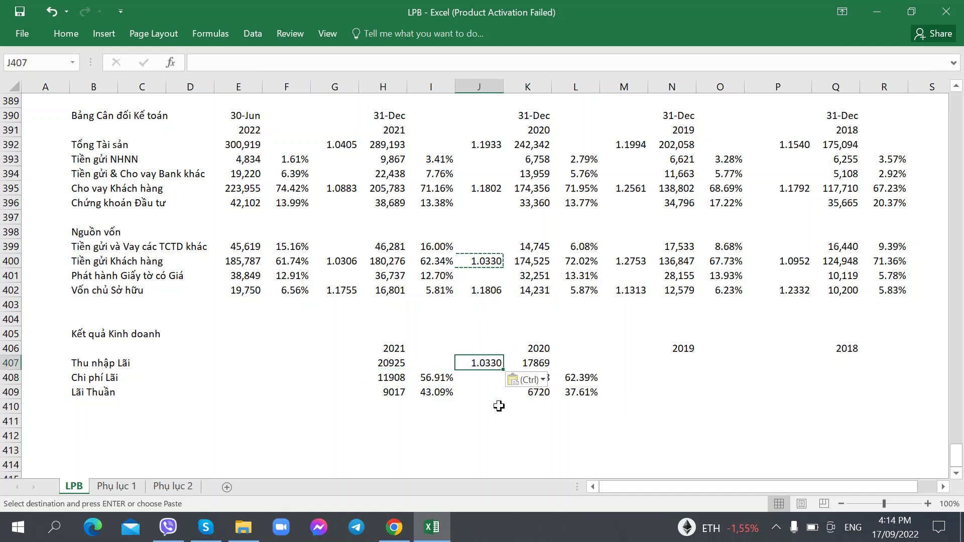
click(483, 380)
key(ctrl+v)
click(478, 392)
key(ctrl+v)
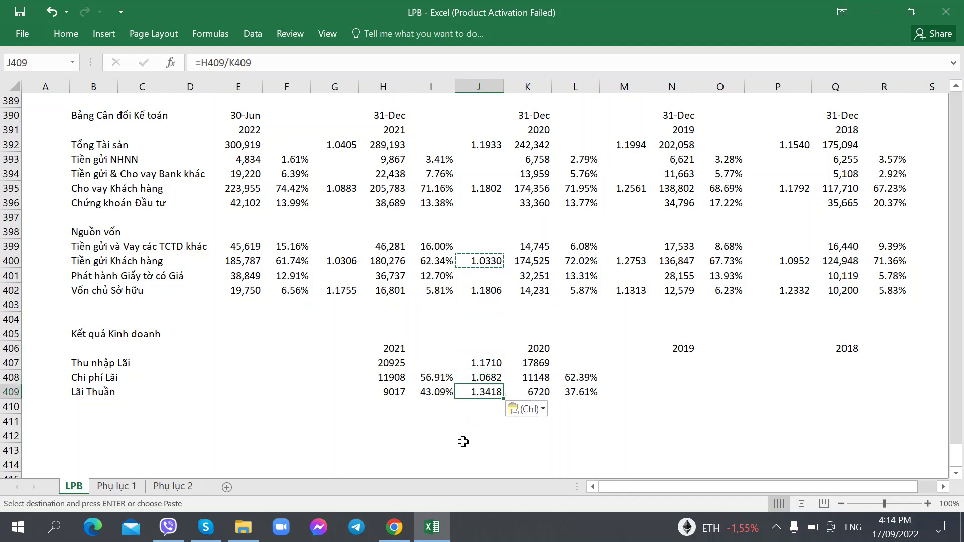
click(464, 434)
click(477, 372)
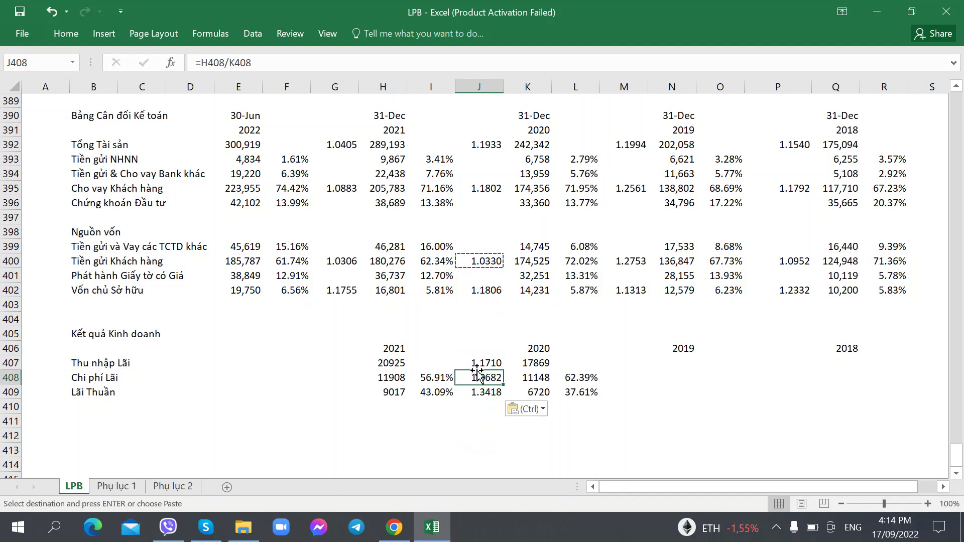
scroll(472, 366, down, 1)
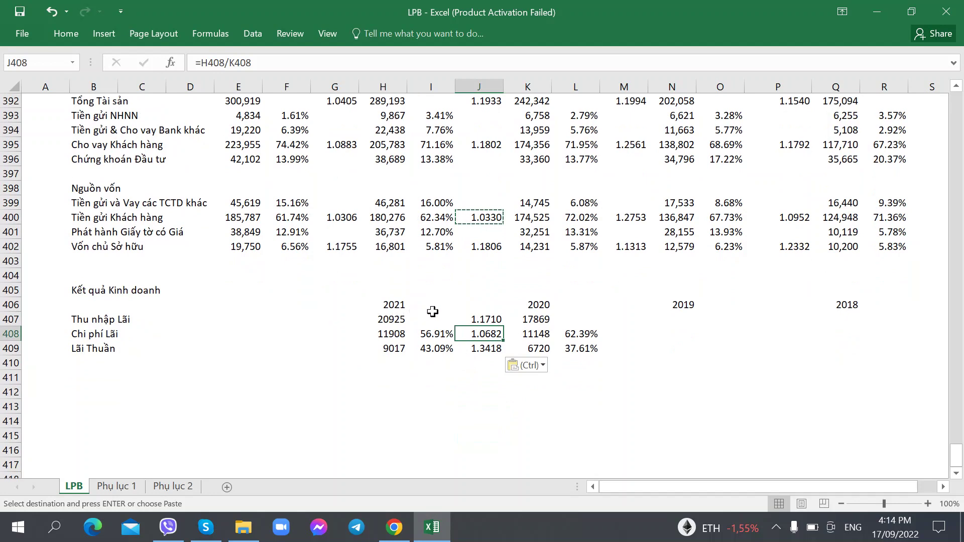
click(481, 321)
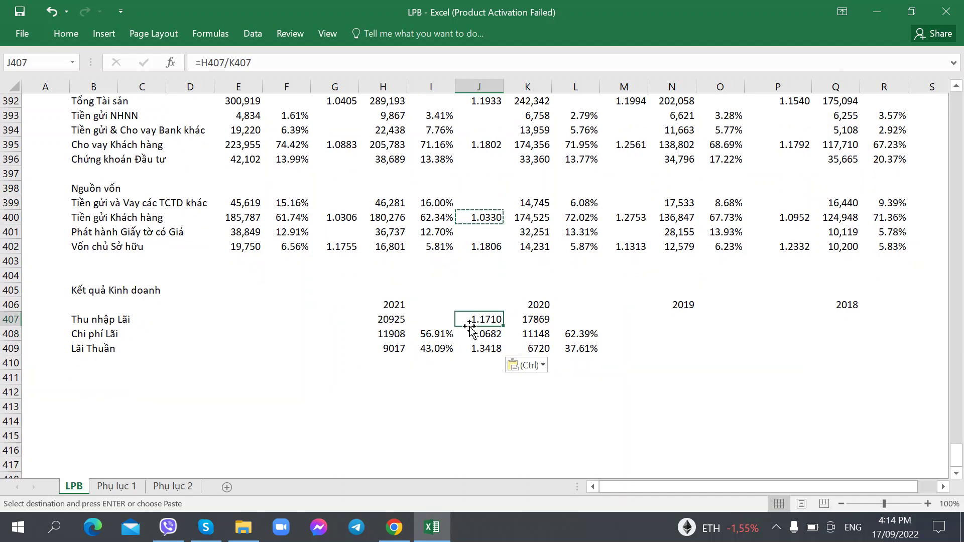
- Check the 2021/2020 growth ratio formulas for interest expense and net interest income in J408 and J409
click(470, 338)
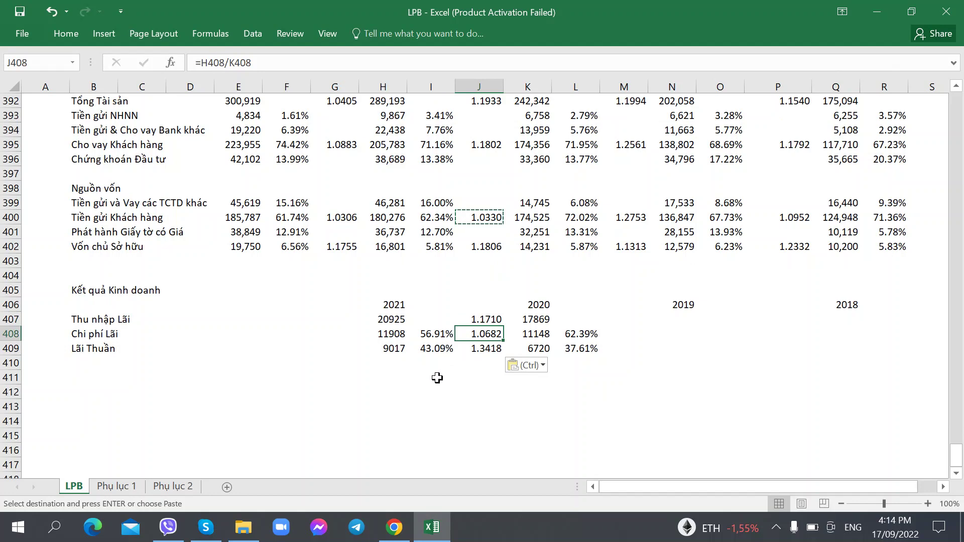
click(479, 351)
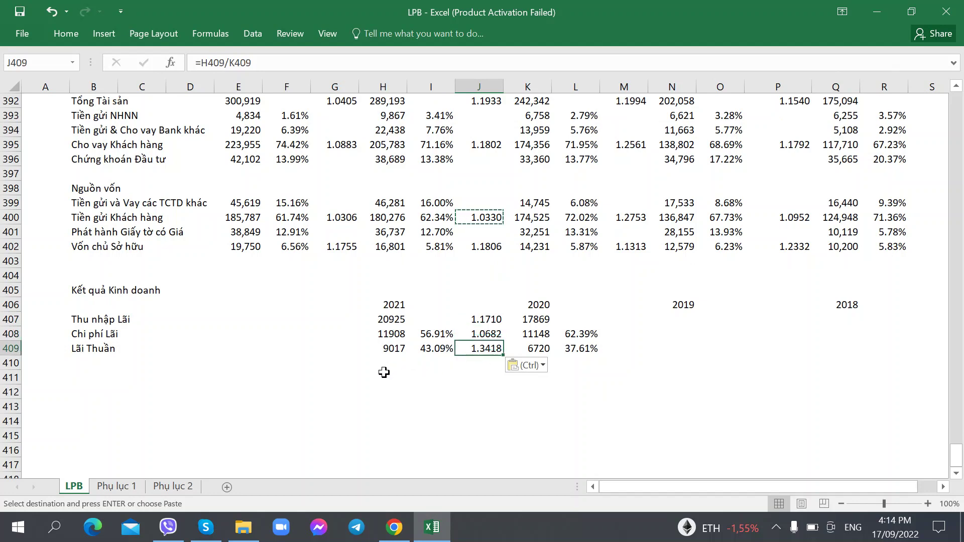
key(alt+Tab)
key(alt+Tab)
click(331, 388)
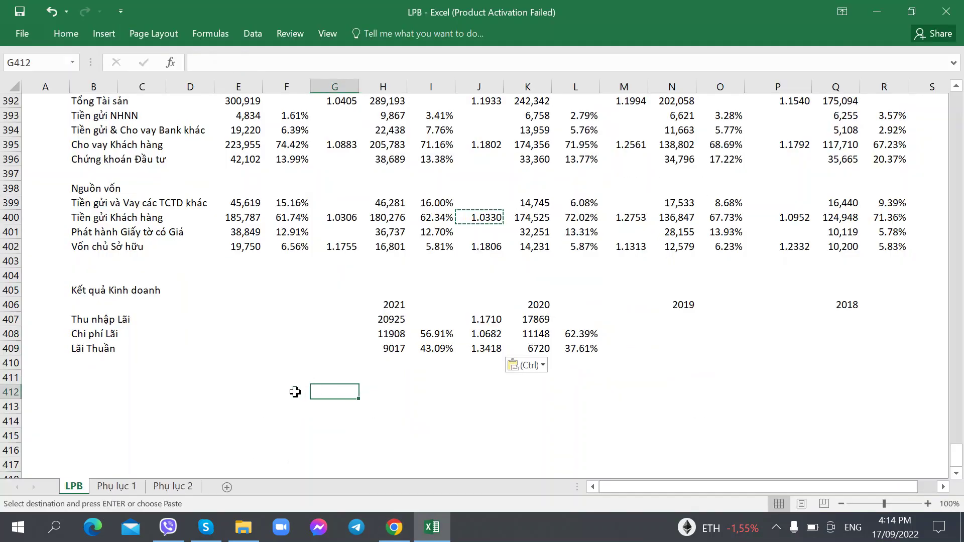
- Switch to Chrome, open a second copy of the 2021 annual report, and show notes 23 and 24 on page 57 in it
key(alt+Tab)
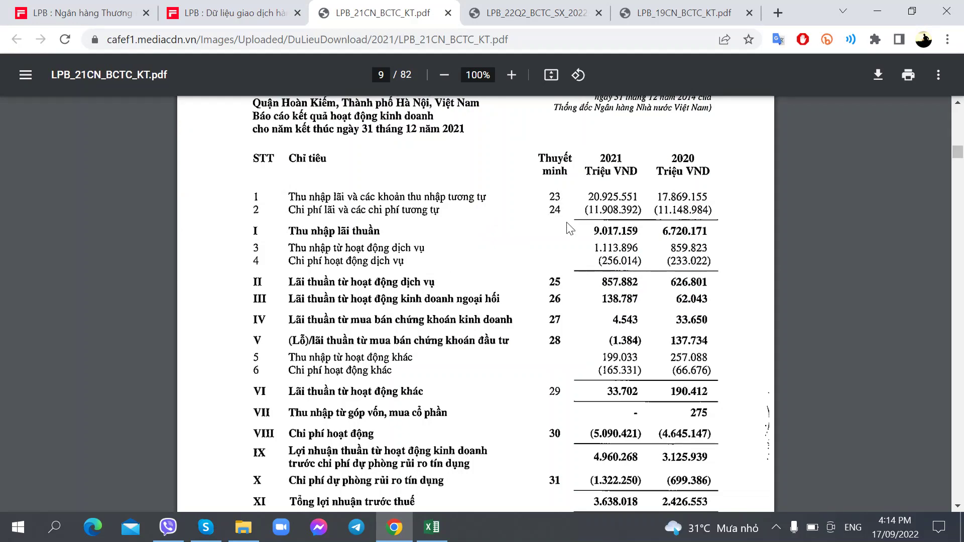
key(ctrl+shift+t)
key(ctrl+l)
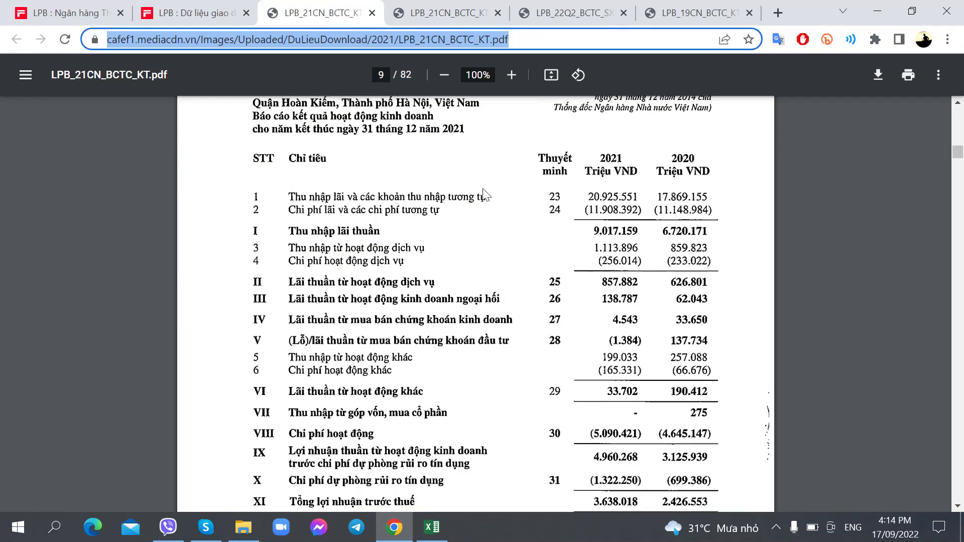
click(402, 7)
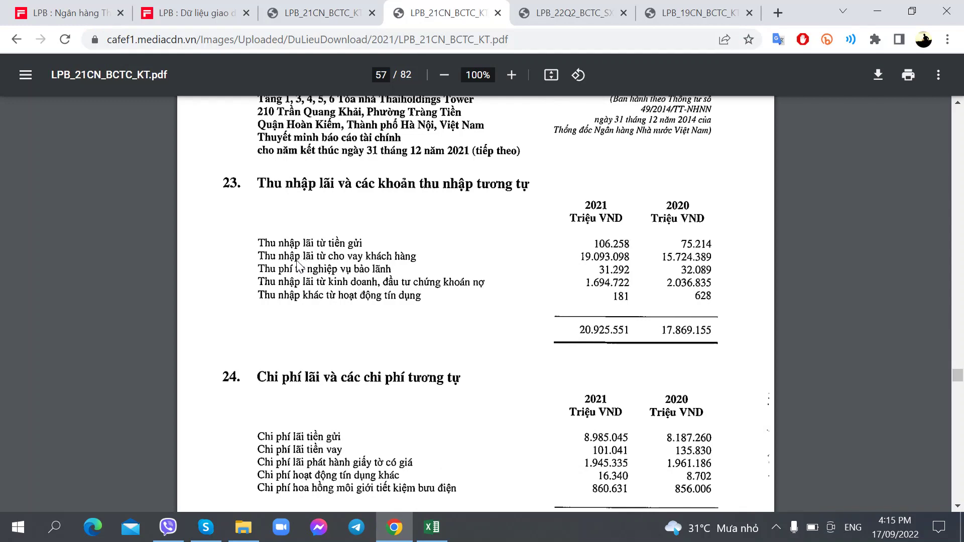
- Examine the balance sheet on pages 6 and 7 of the 2021 report against the interest income and expense notes on page 57
click(365, 2)
scroll(431, 295, up, 15)
scroll(430, 295, down, 5)
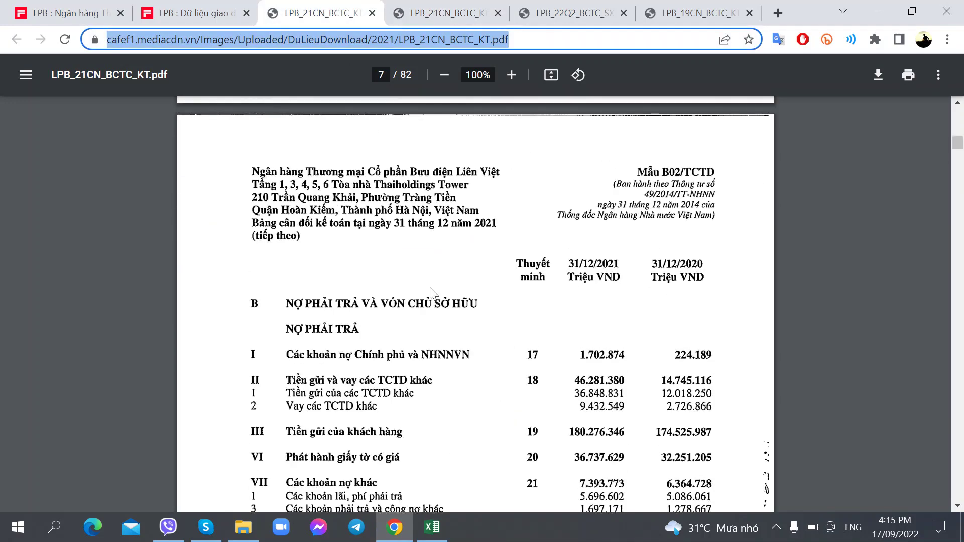
scroll(430, 294, up, 2)
scroll(387, 301, down, 3)
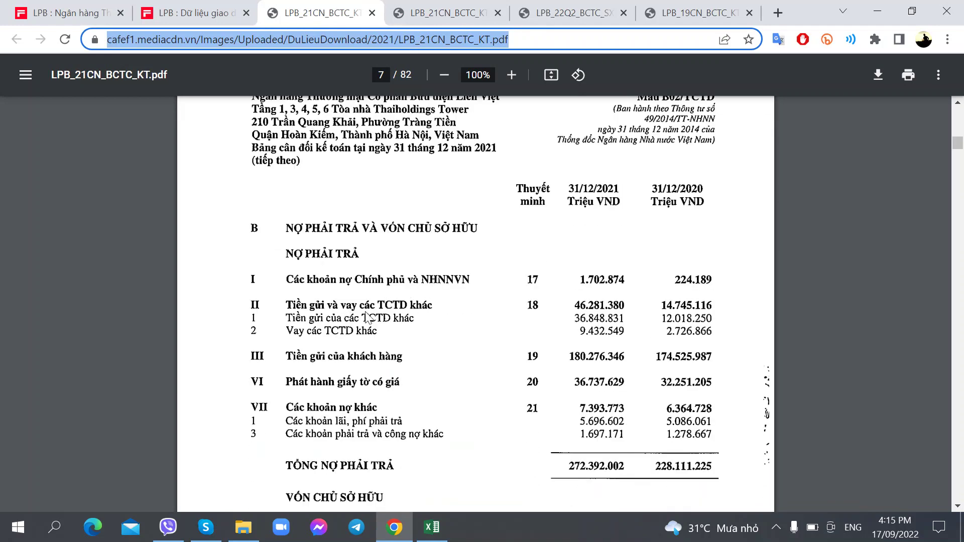
scroll(366, 316, up, 12)
scroll(385, 303, down, 1)
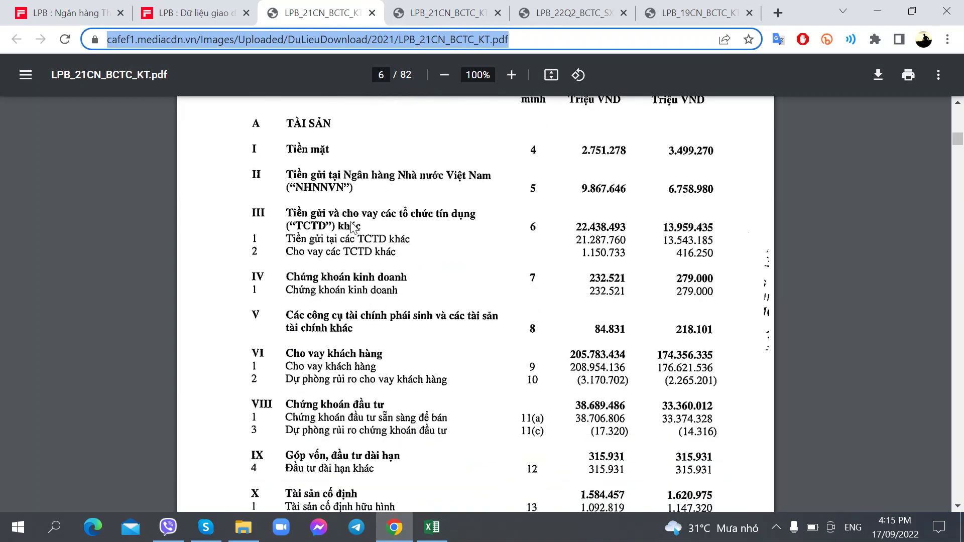
click(430, 5)
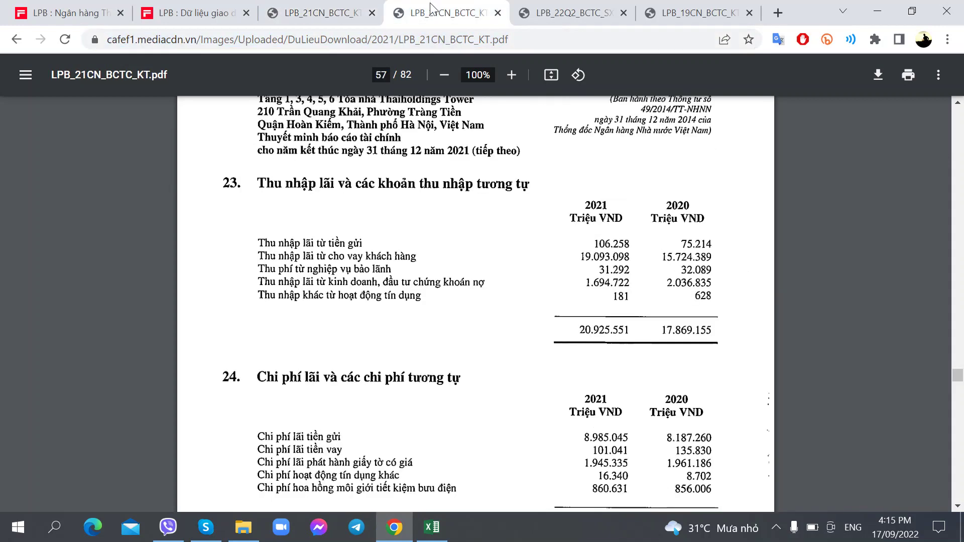
click(321, 13)
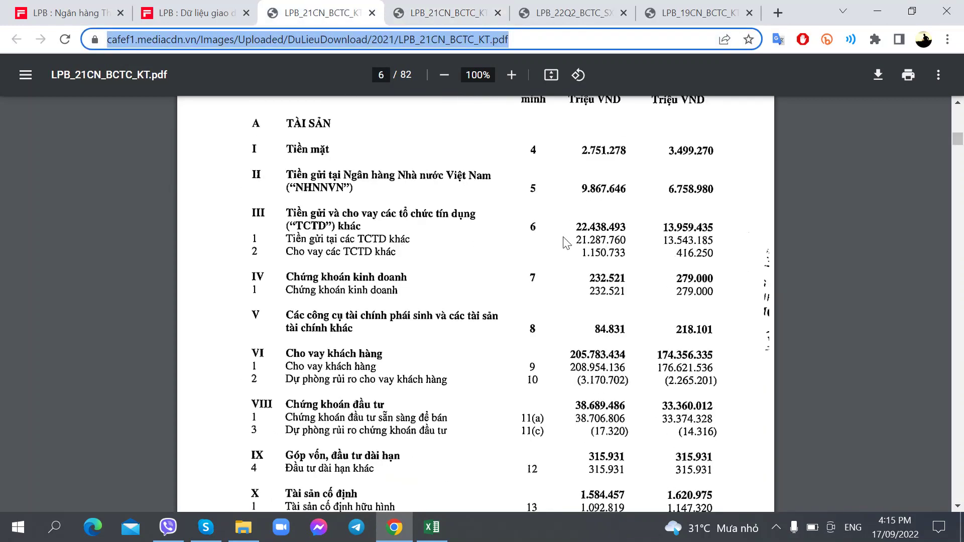